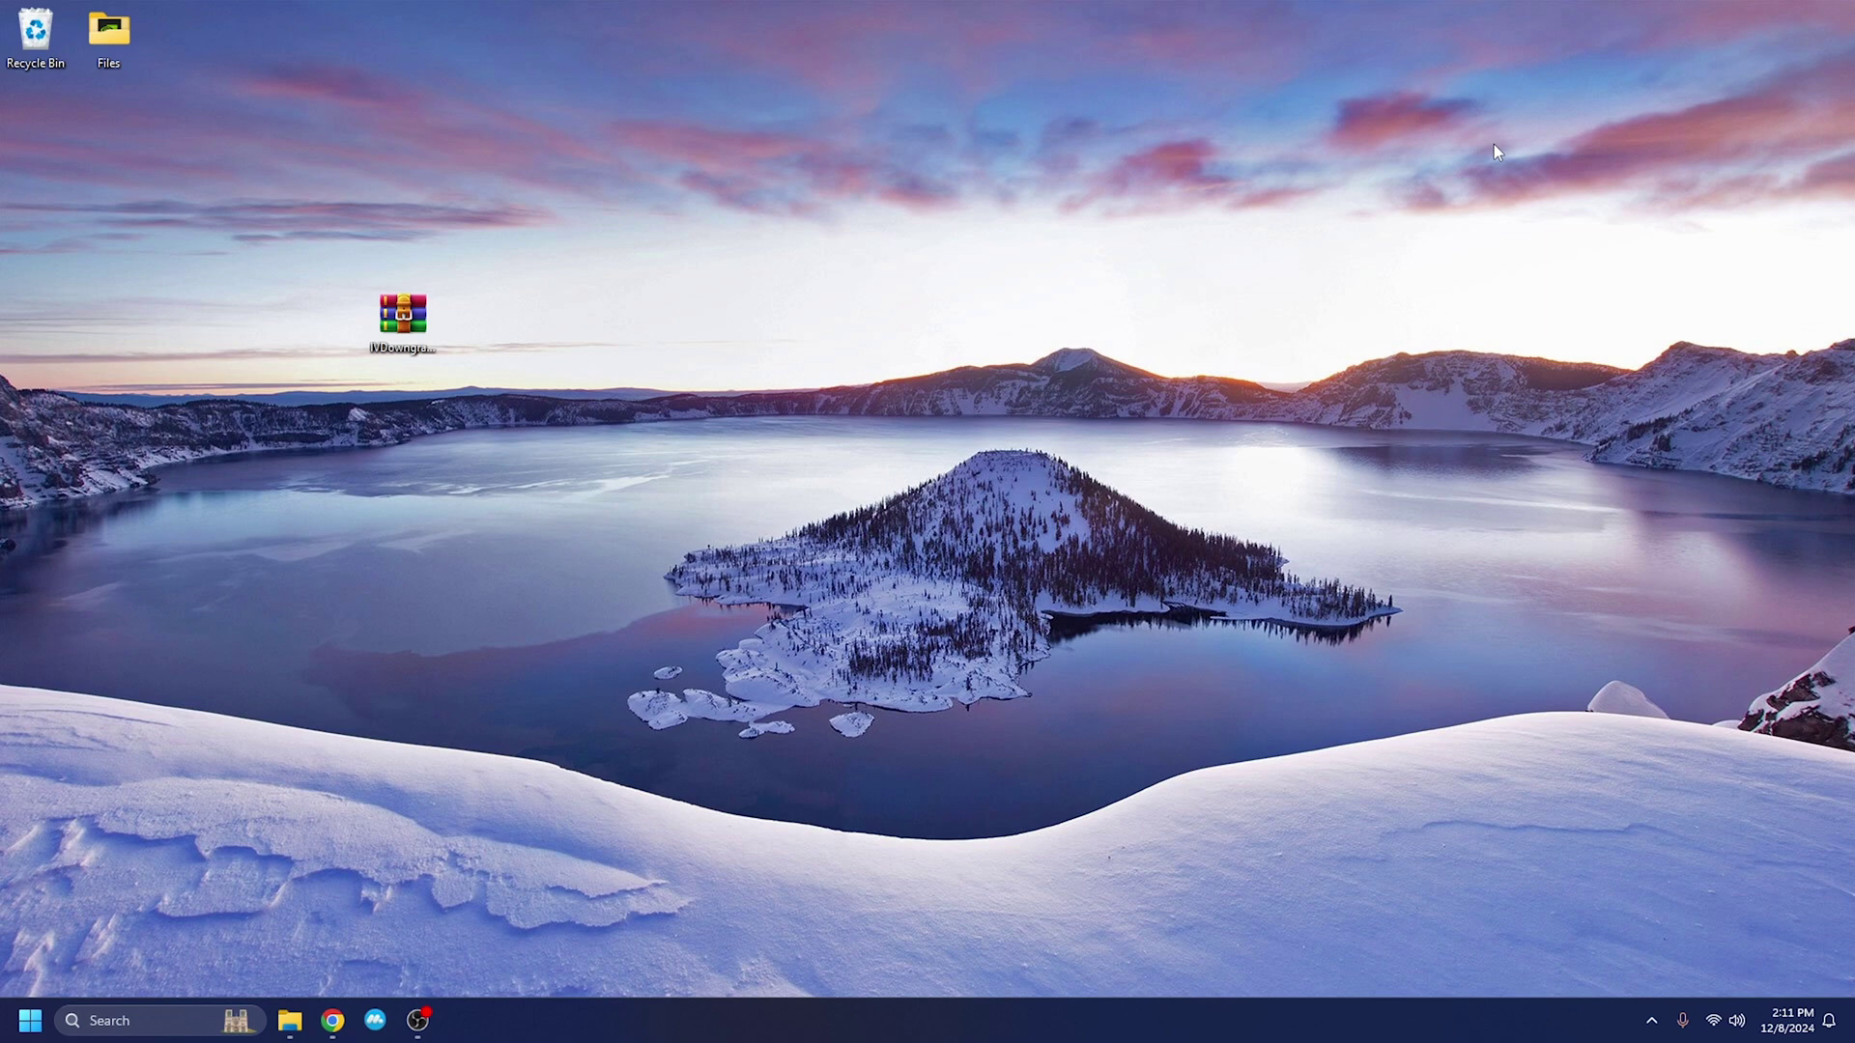
Switch to Discord in a smaller window and look through the community server's general channel and the direct messages page.
key(super)
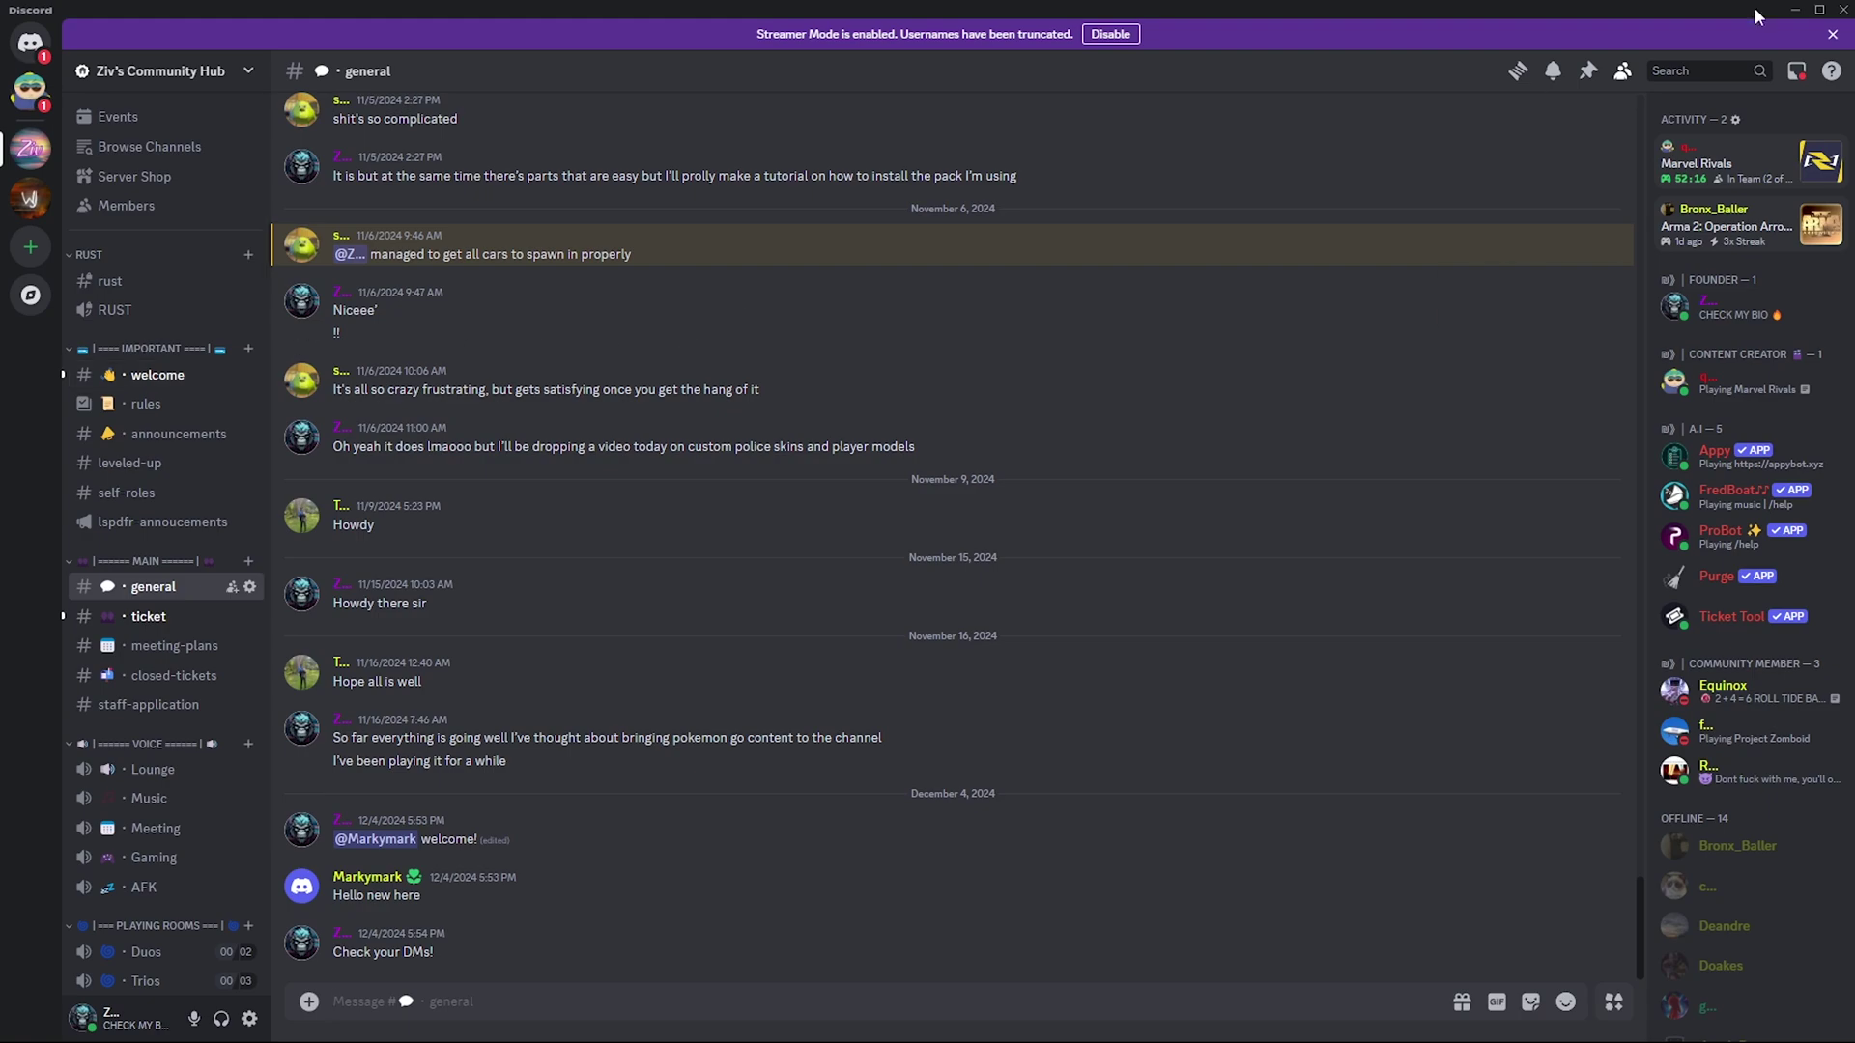
click(1818, 10)
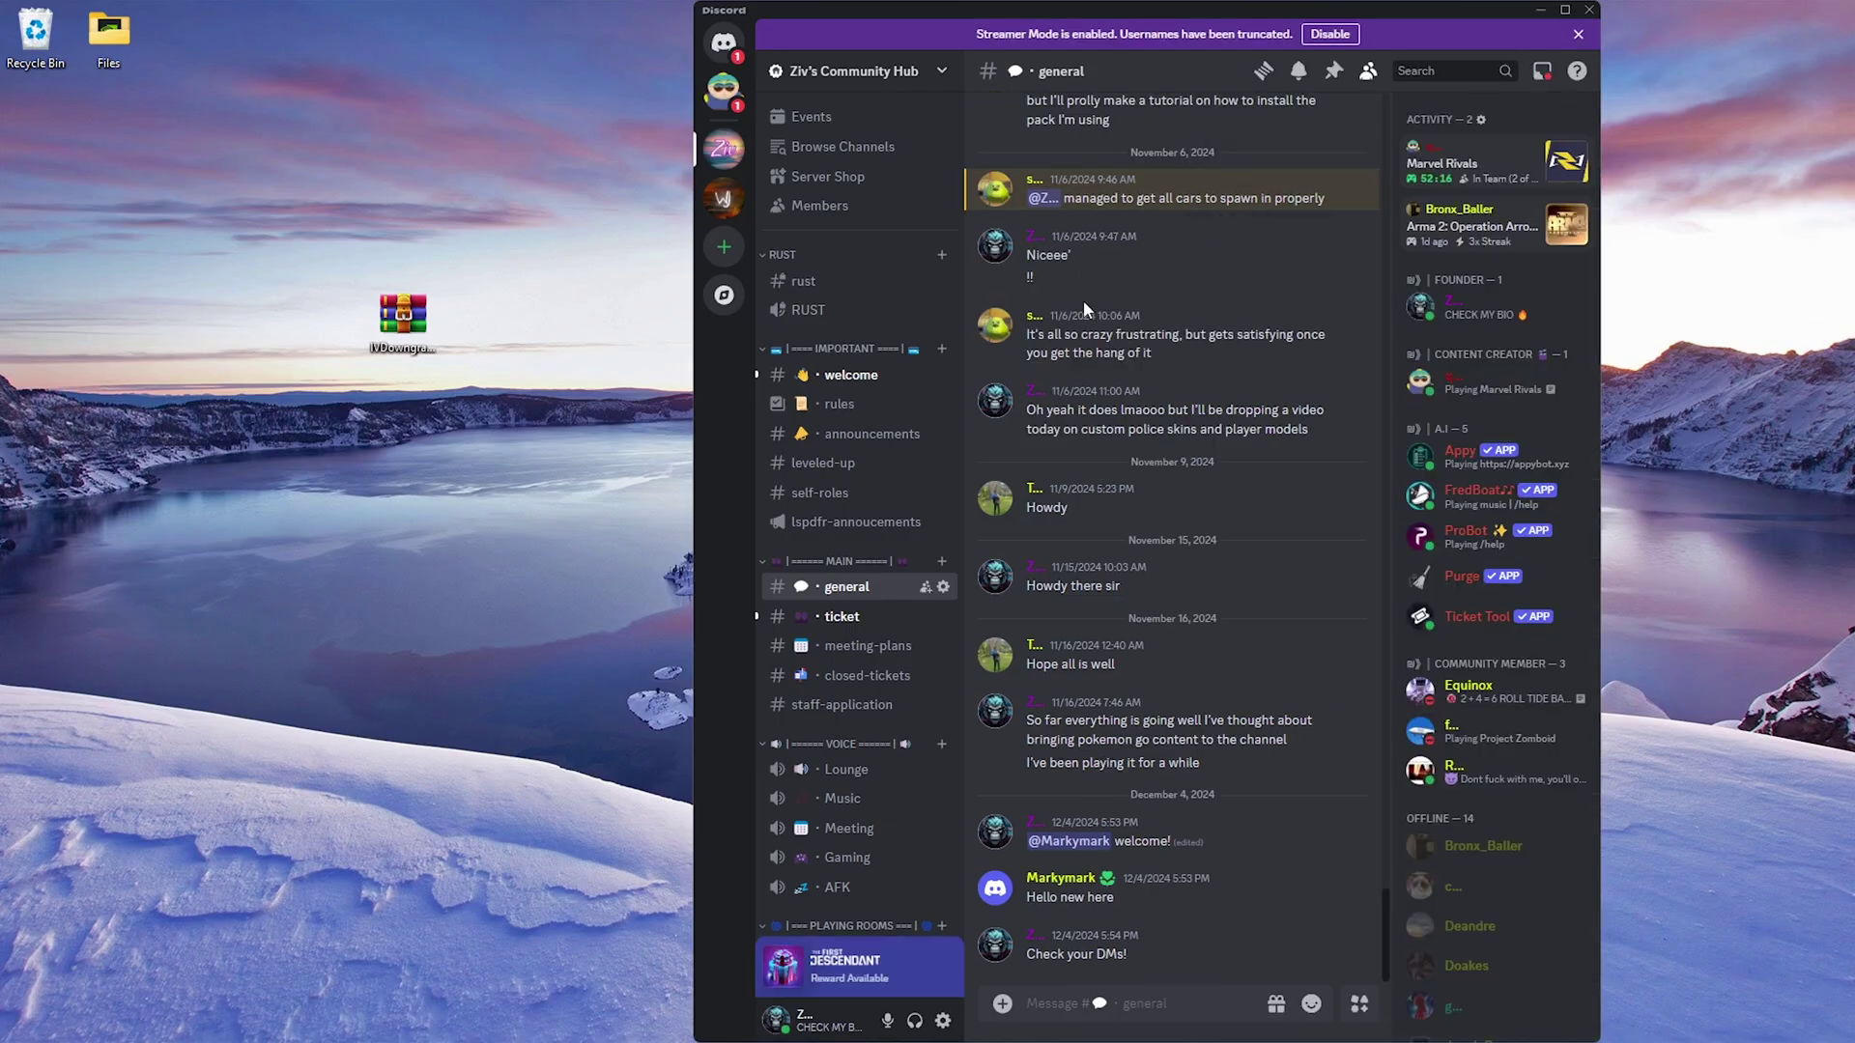
scroll(1134, 623, up, 10)
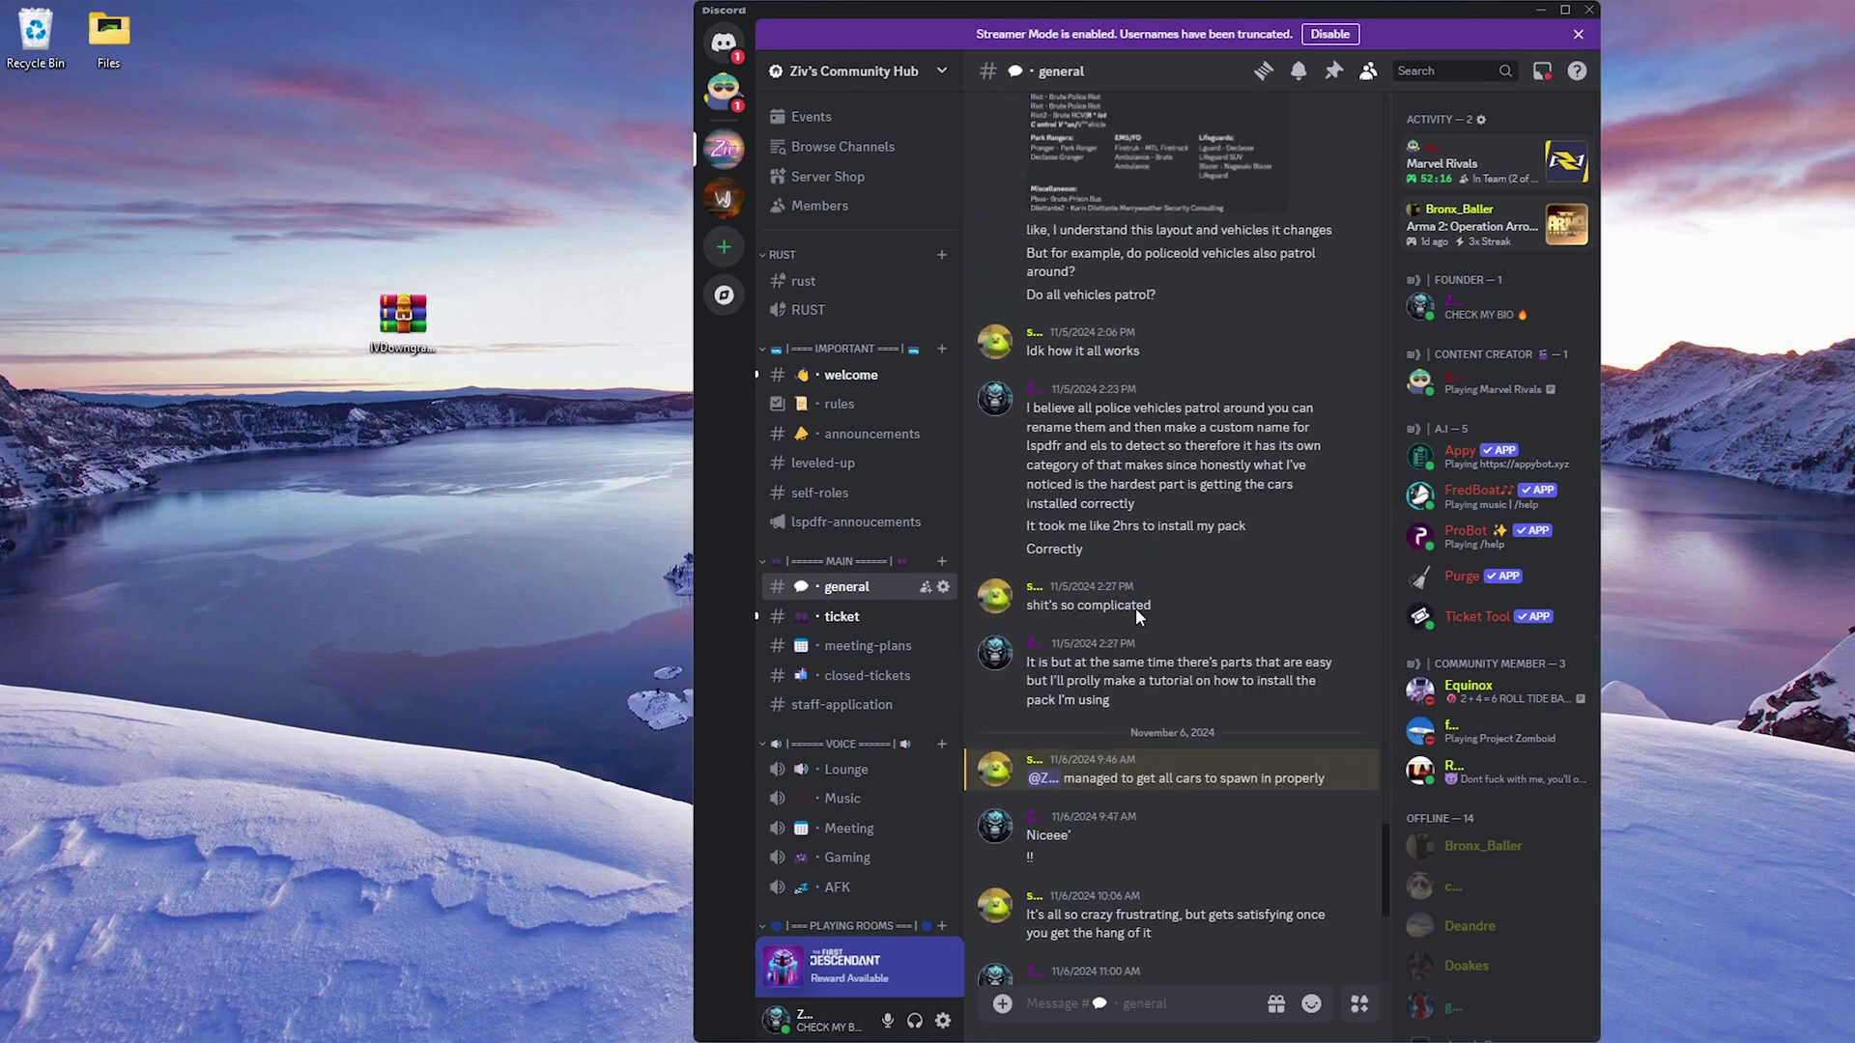
scroll(1138, 586, up, 10)
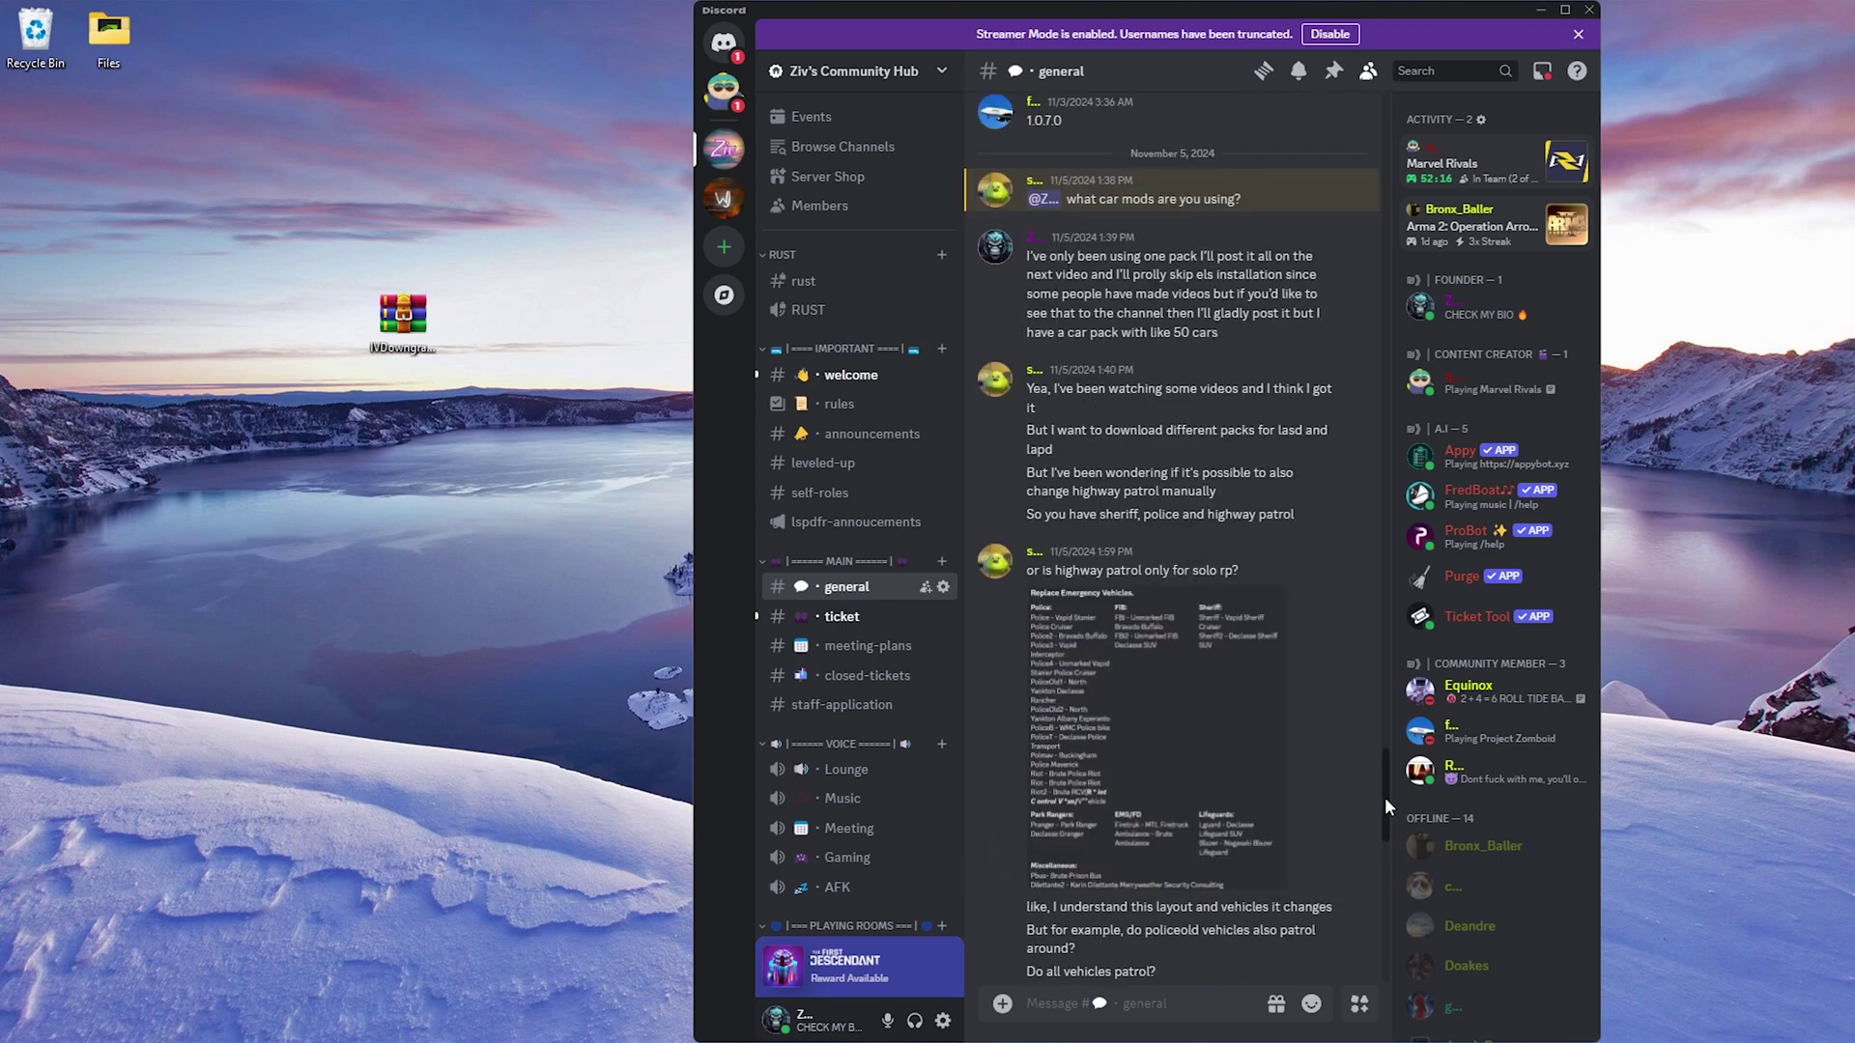
drag(1385, 406, 1202, 736)
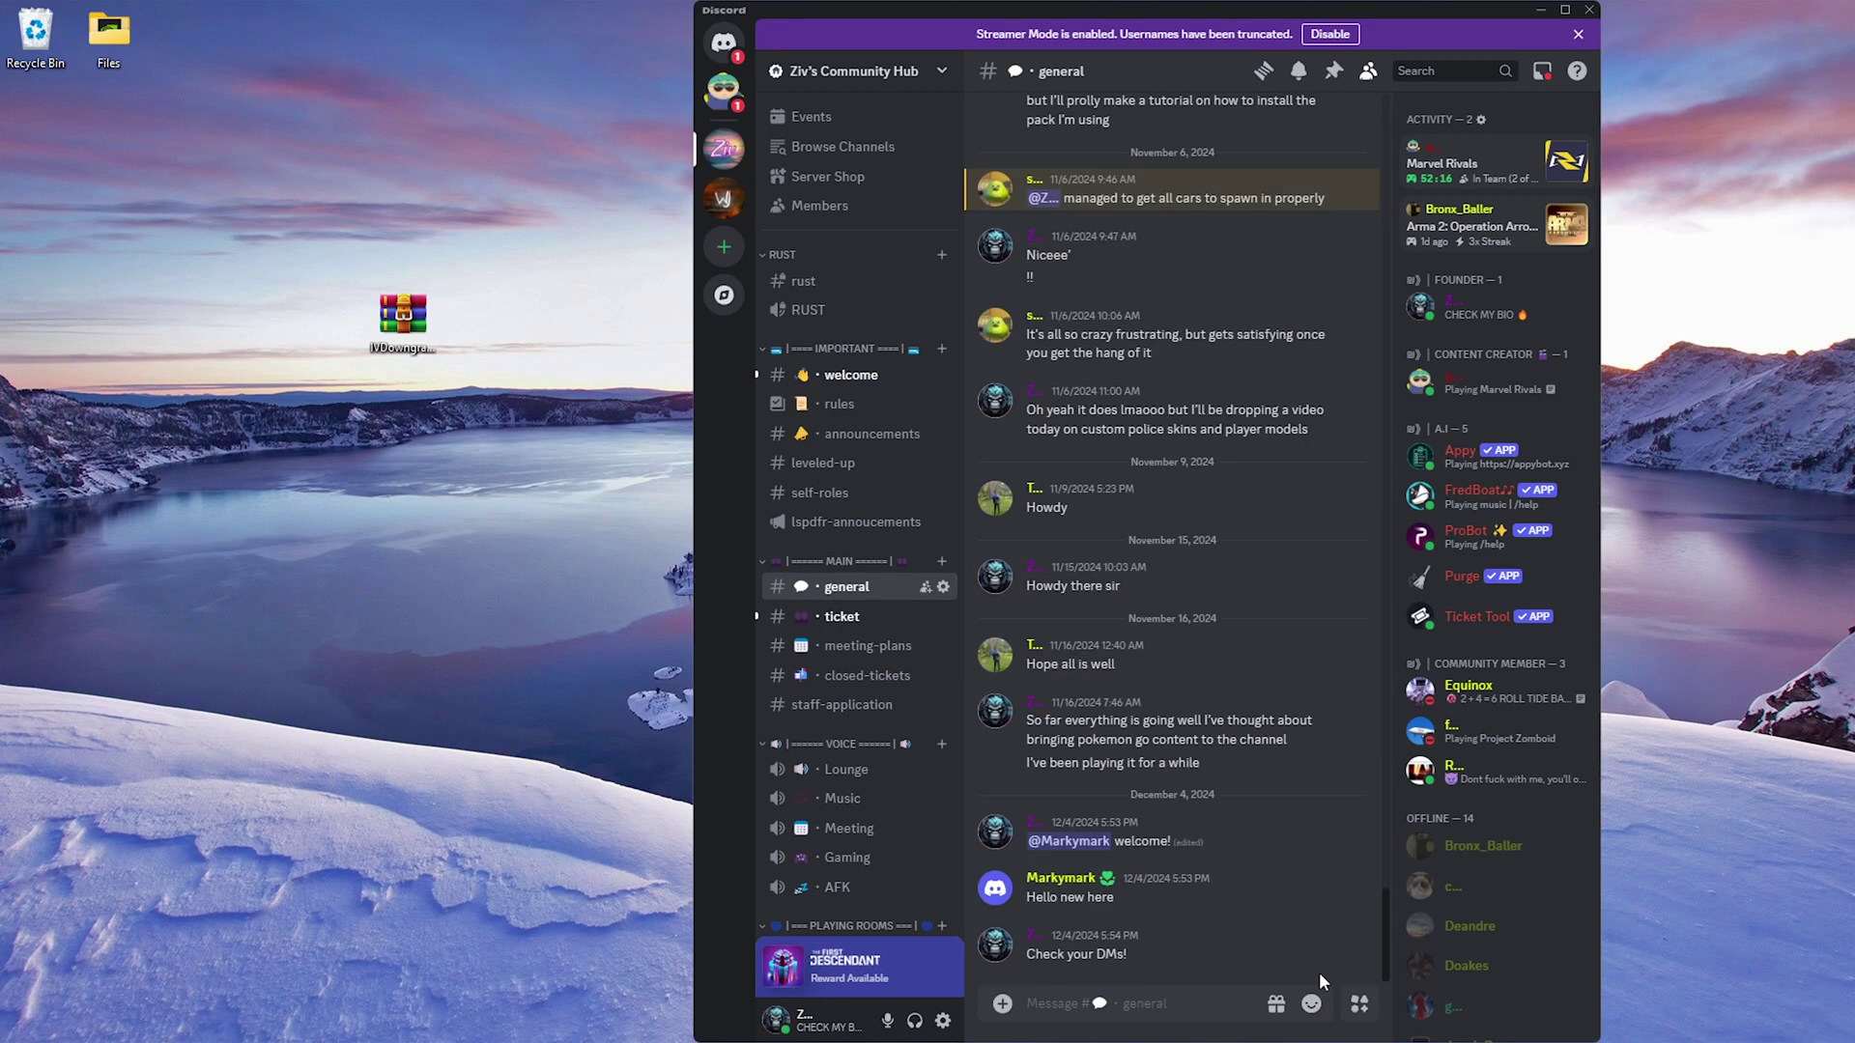
click(723, 53)
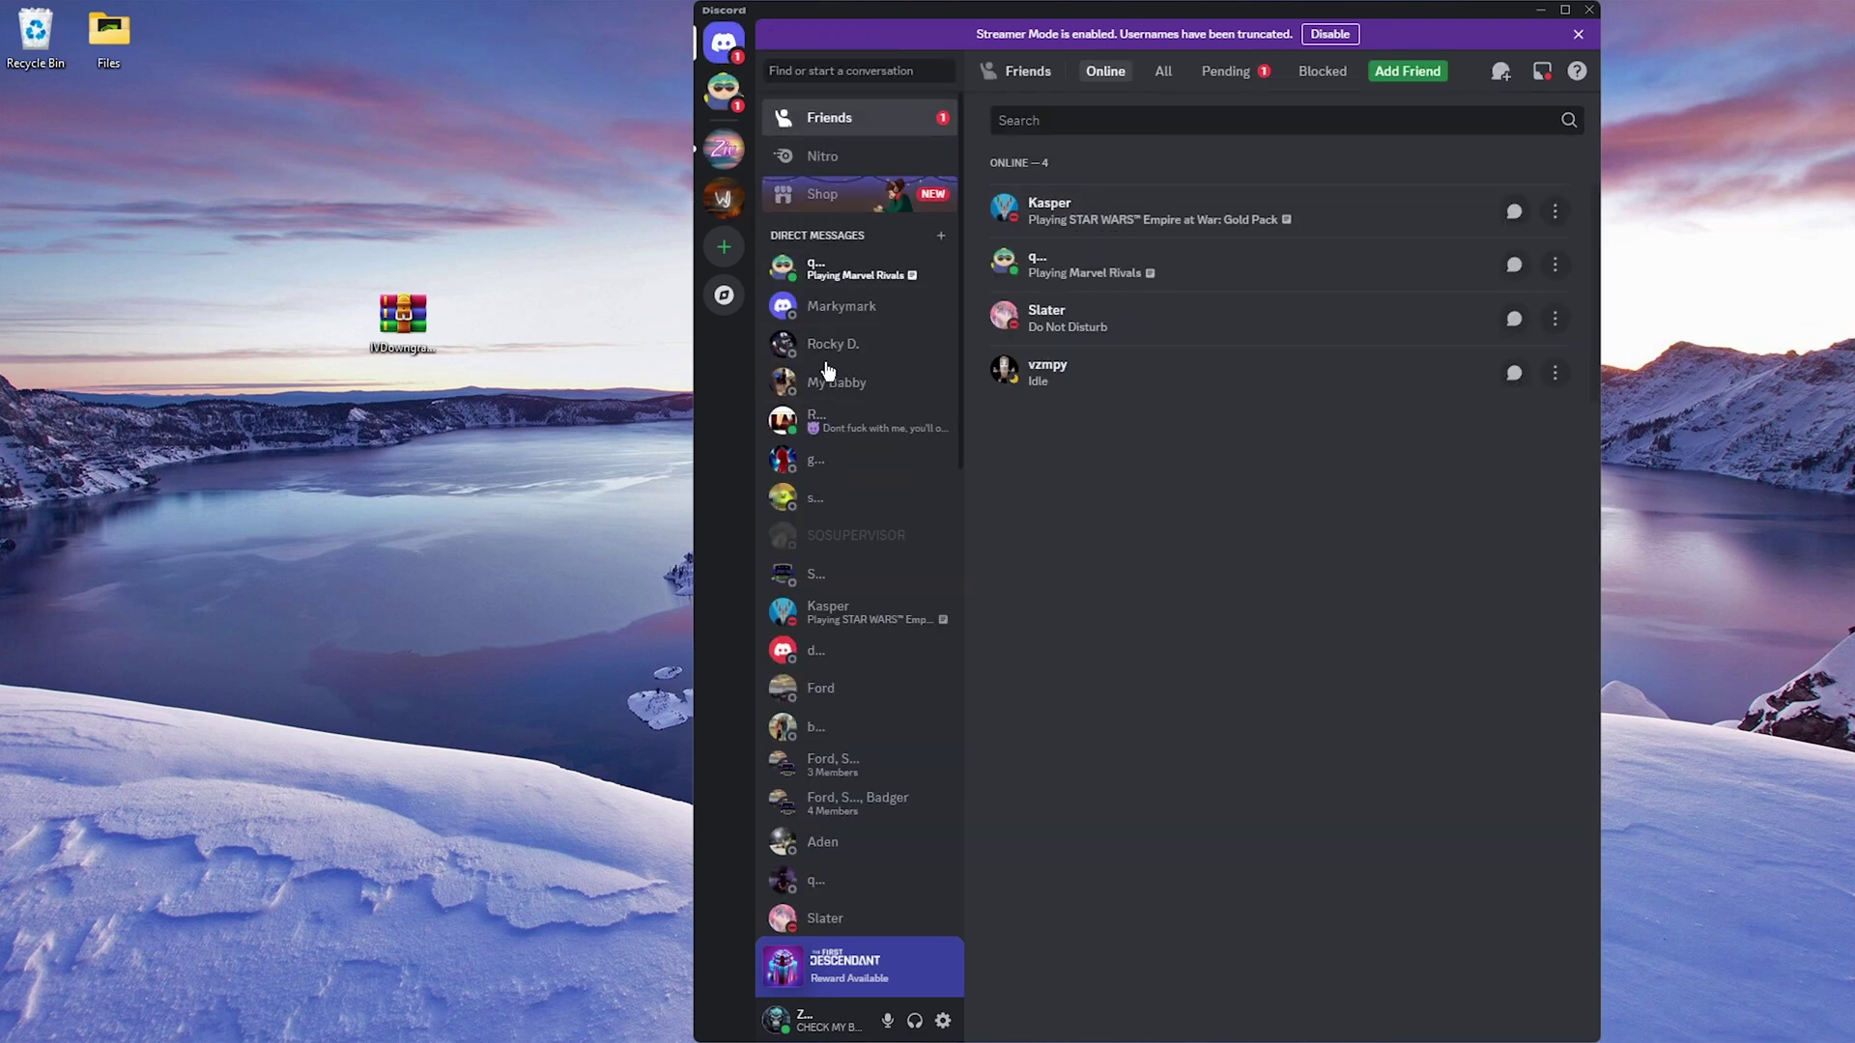
click(724, 152)
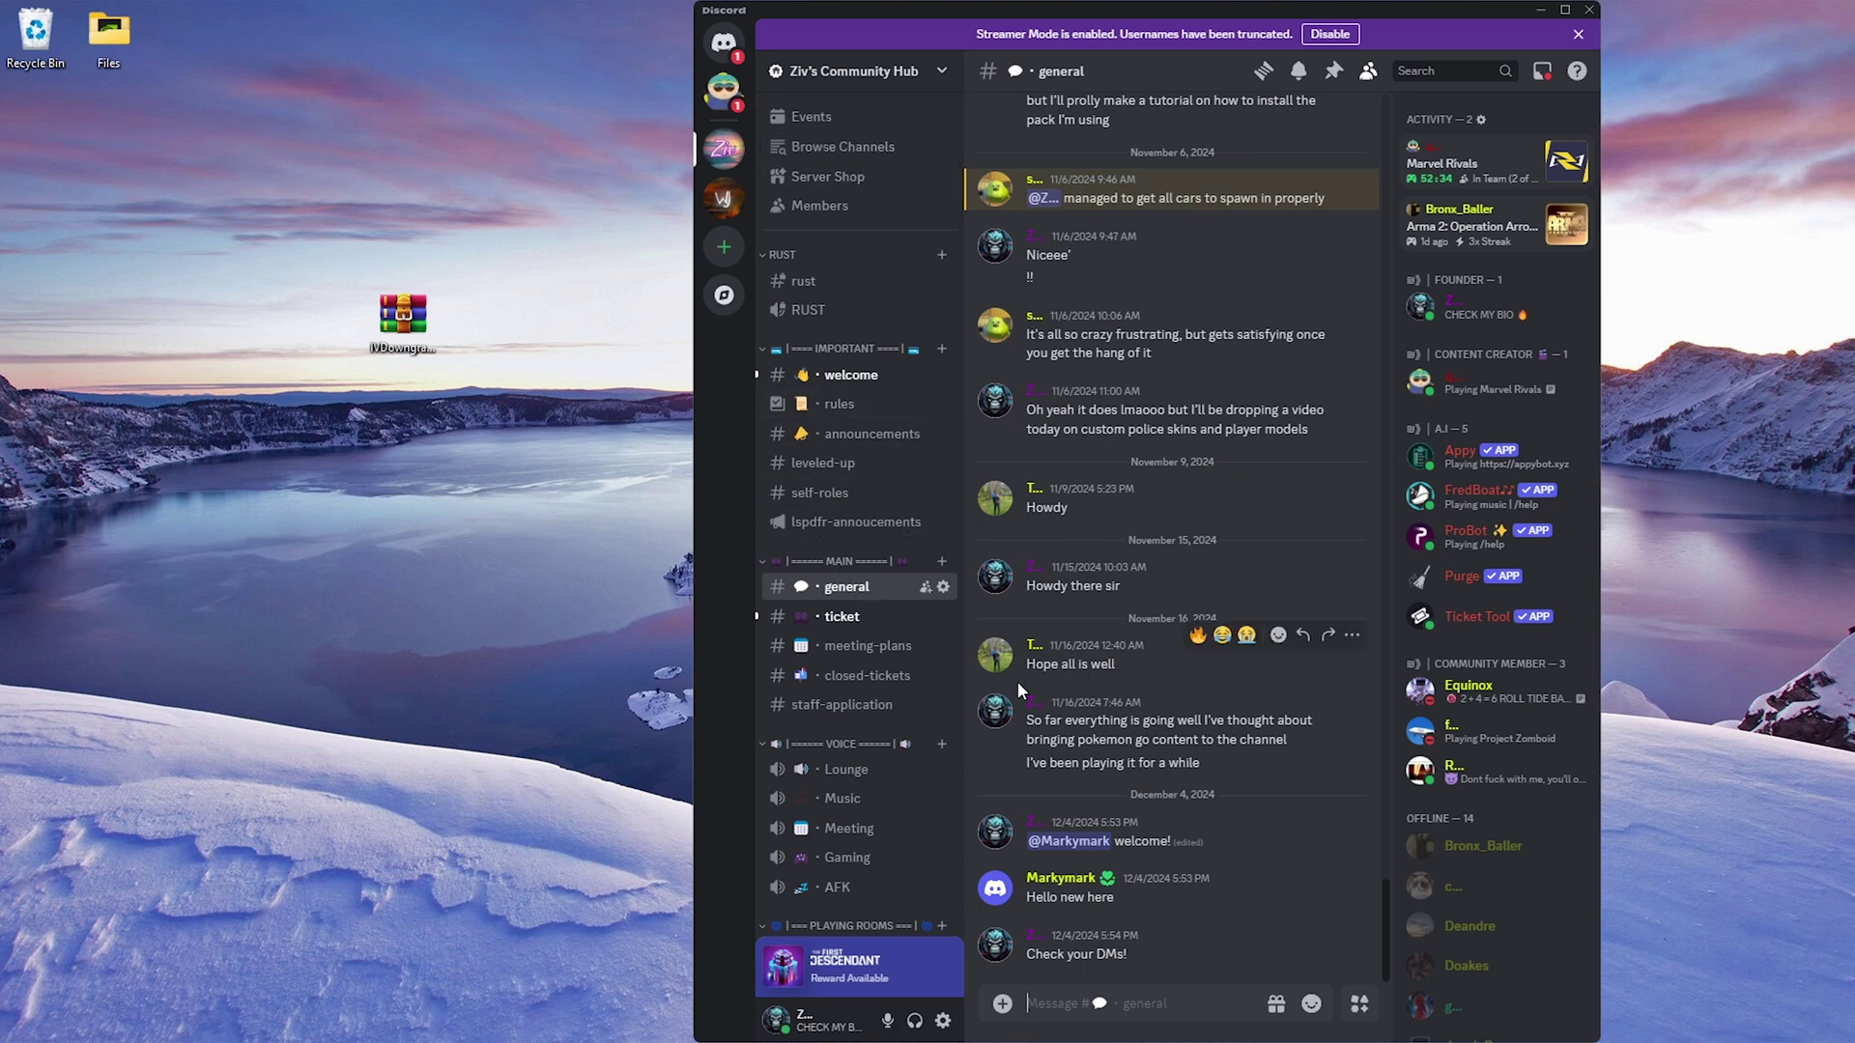
Read through the community server's ticket channel history, dismiss the Streamer Mode banner, and close Discord.
click(848, 619)
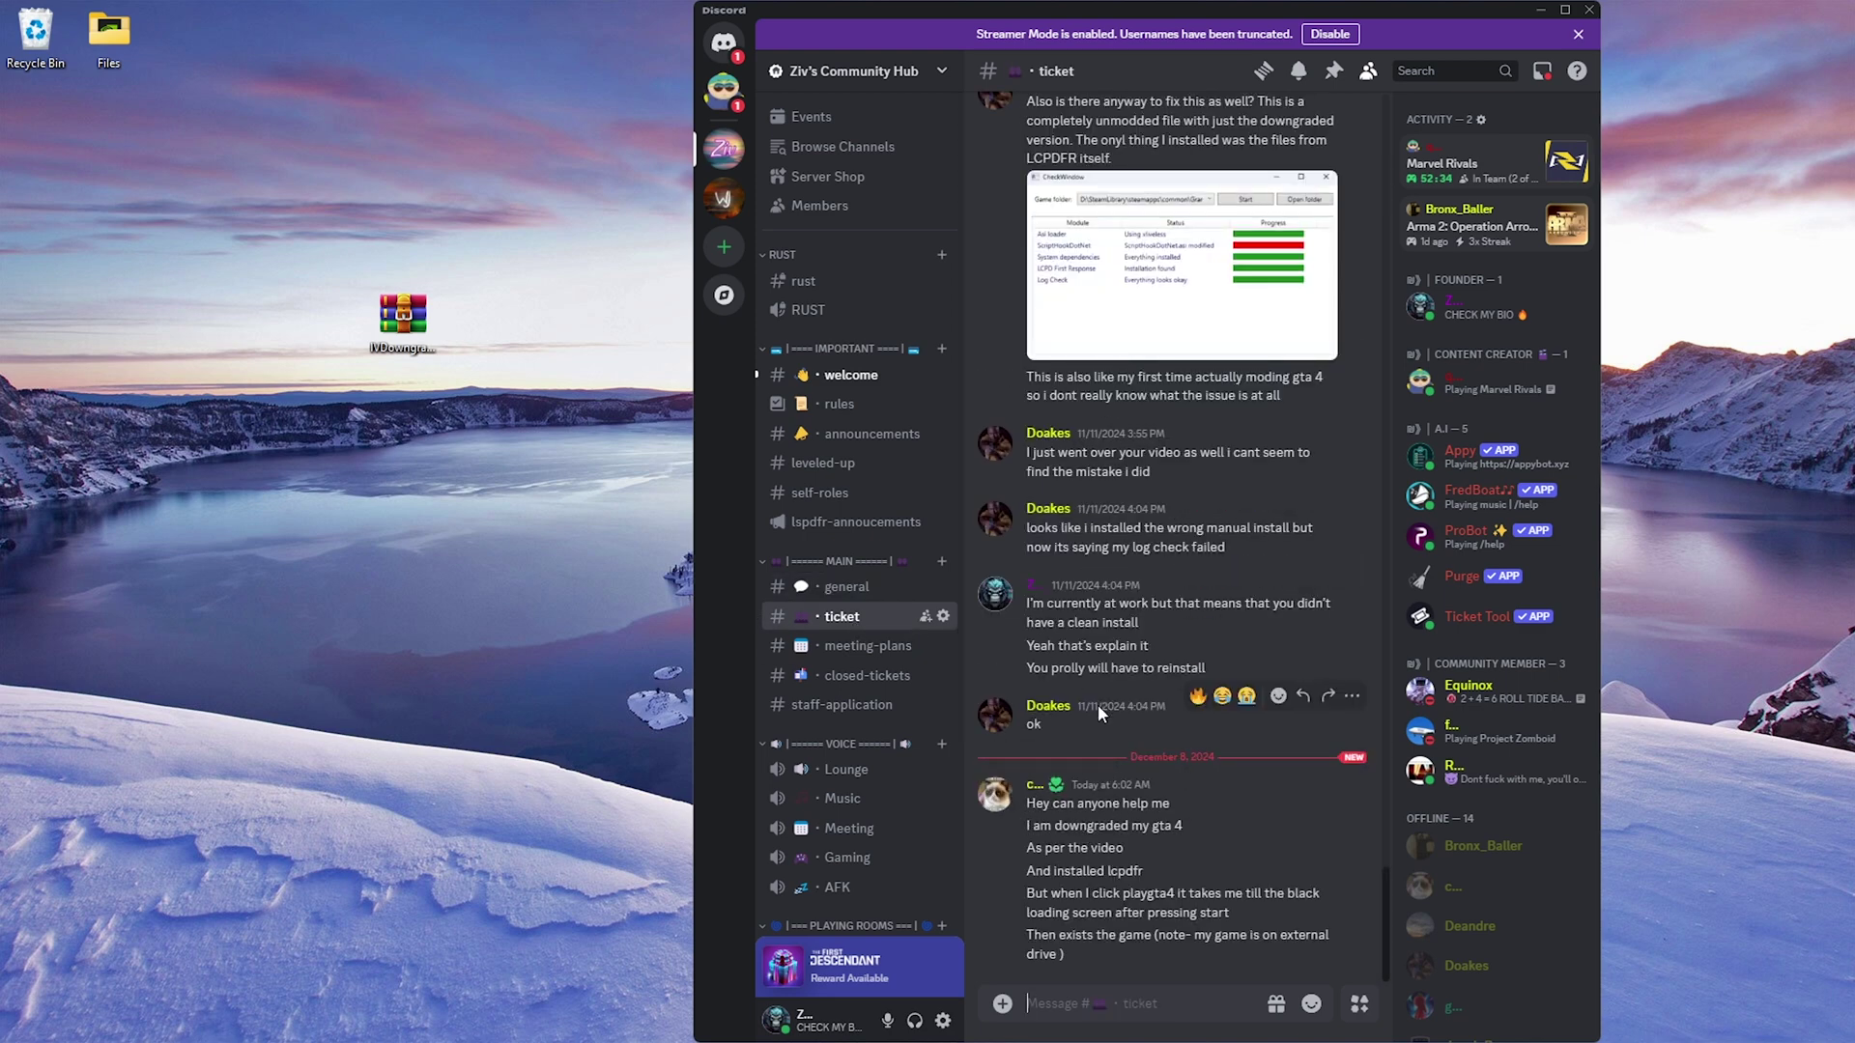
scroll(1094, 705, up, 20)
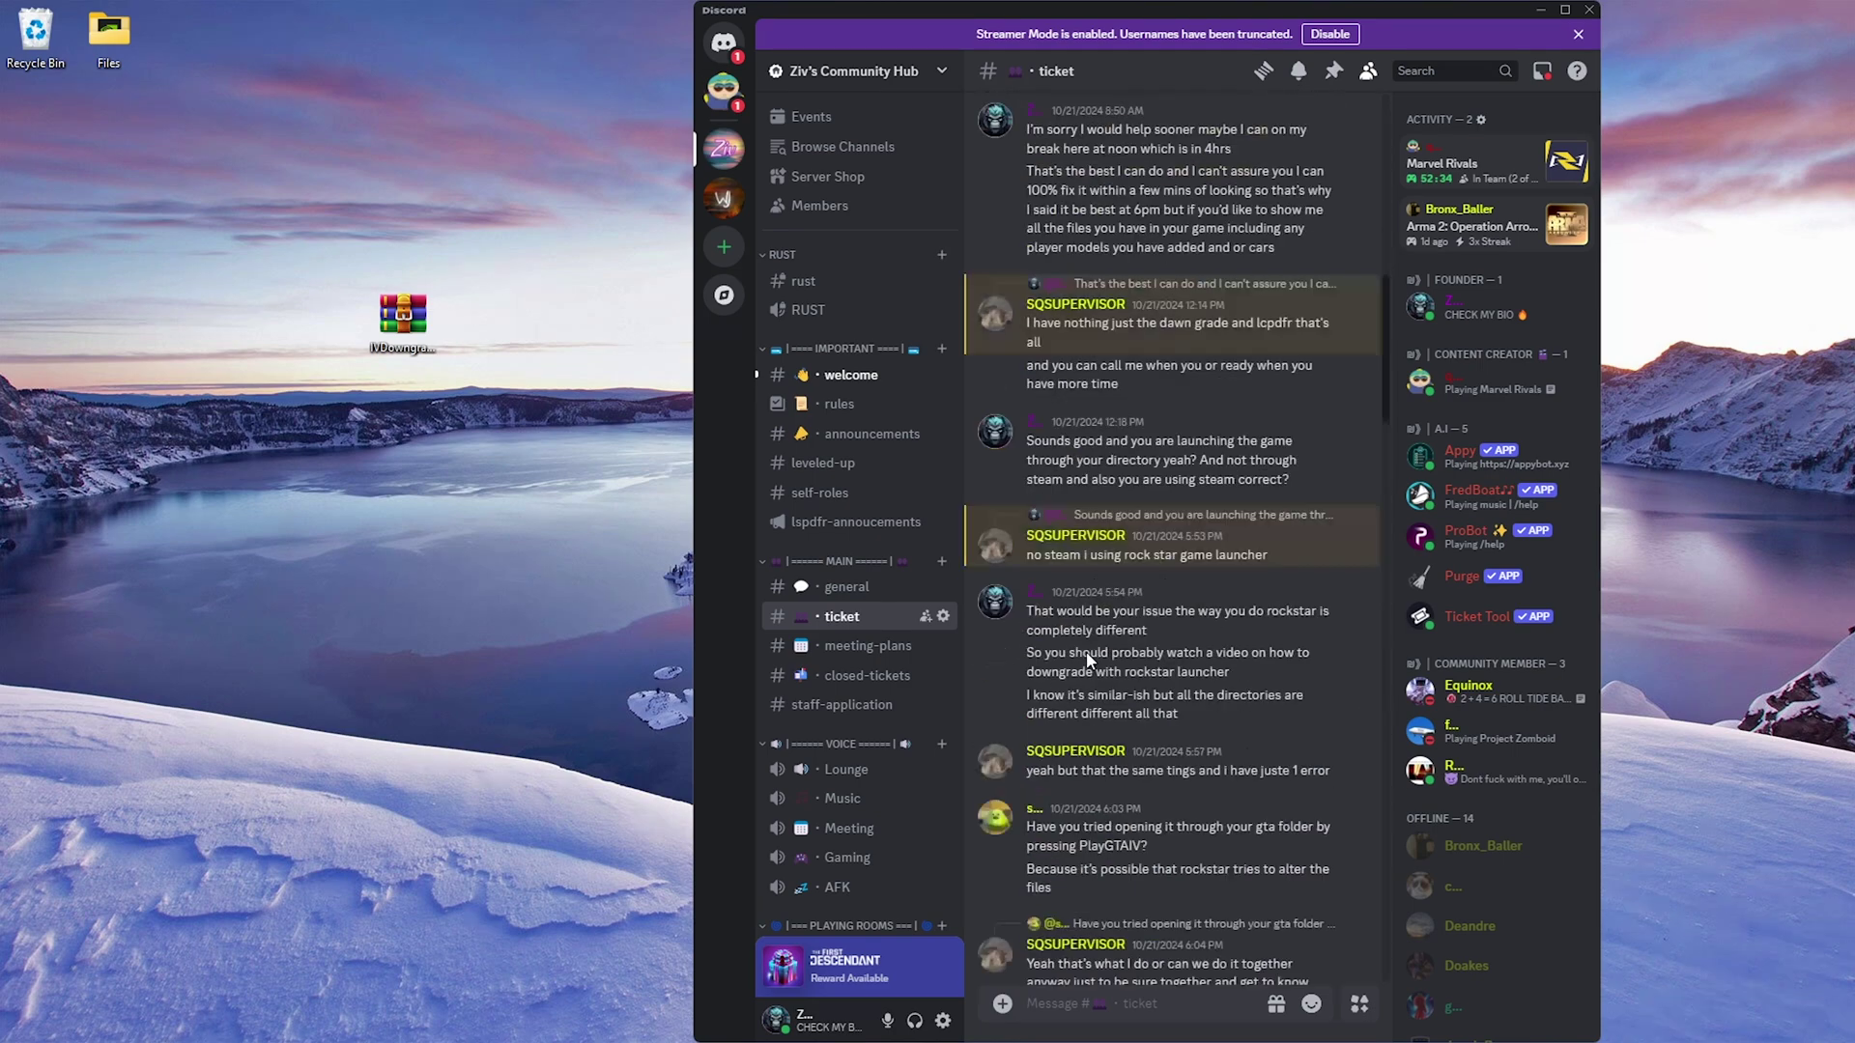
scroll(1088, 659, up, 10)
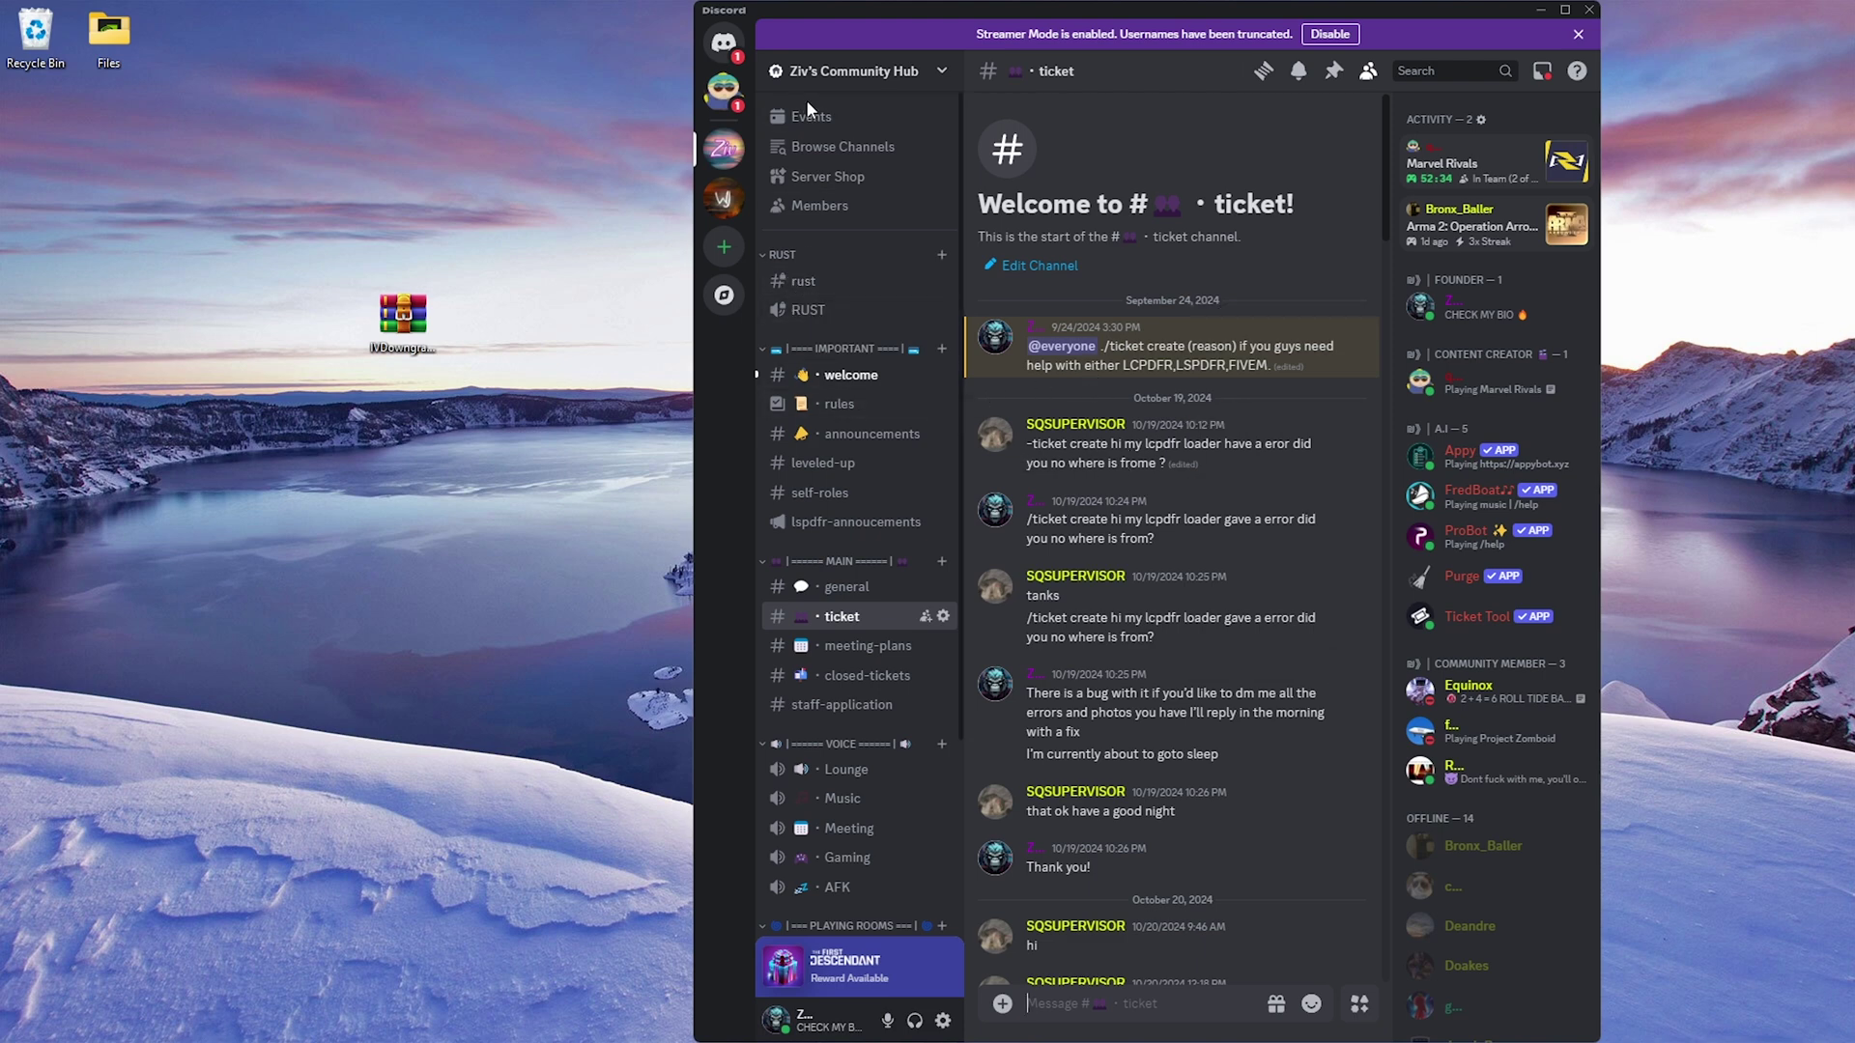
scroll(1095, 525, down, 6)
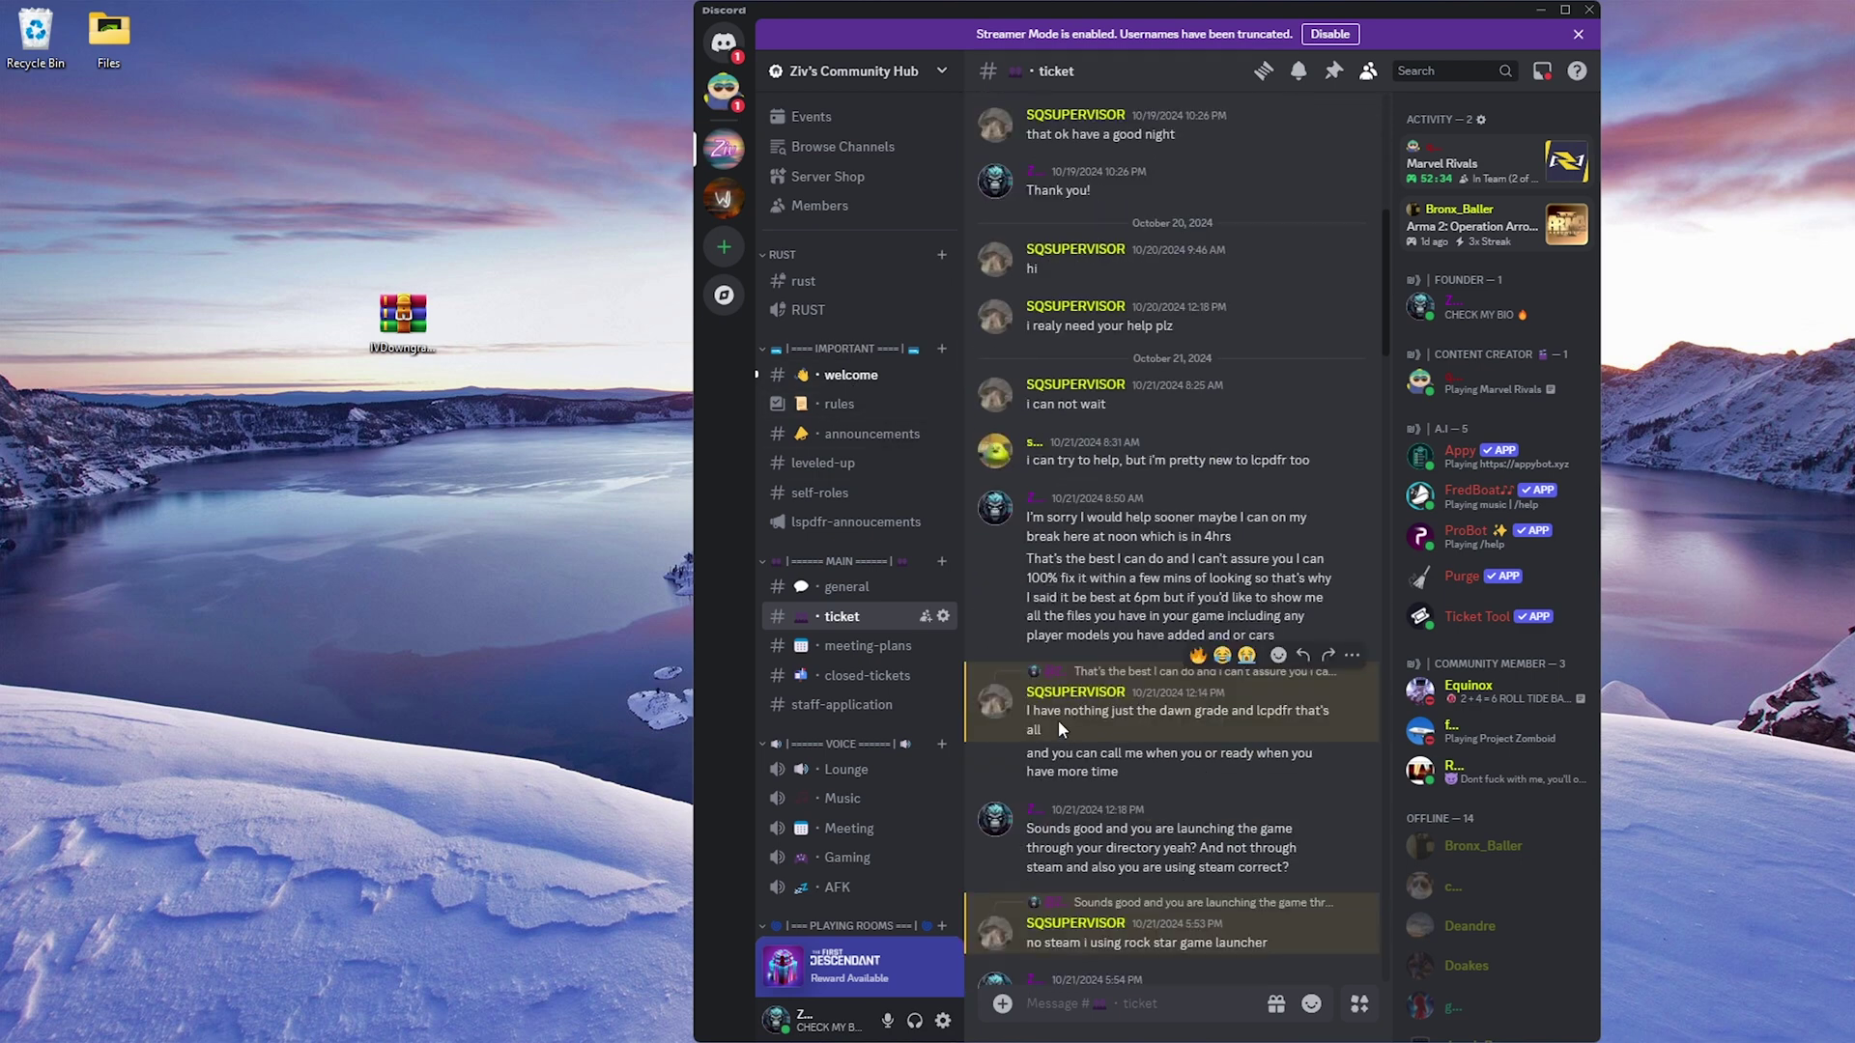
scroll(1058, 721, down, 10)
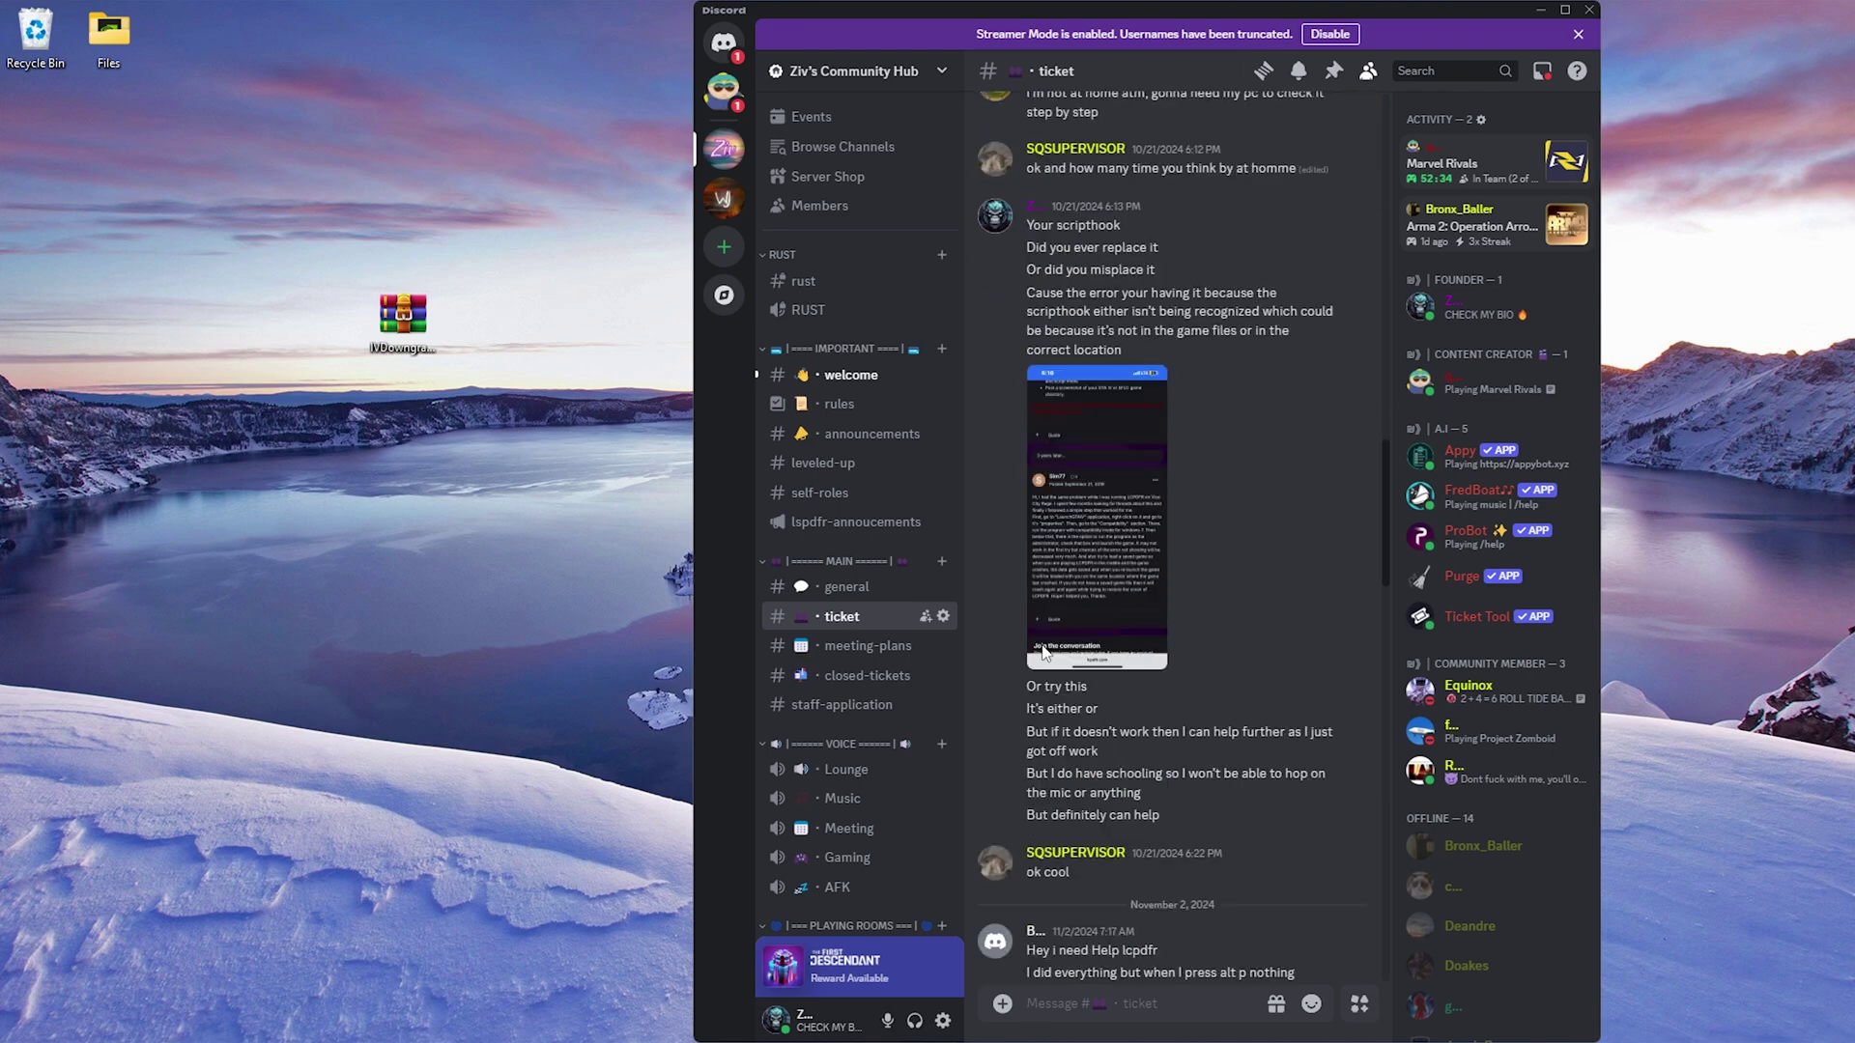
scroll(1047, 641, down, 15)
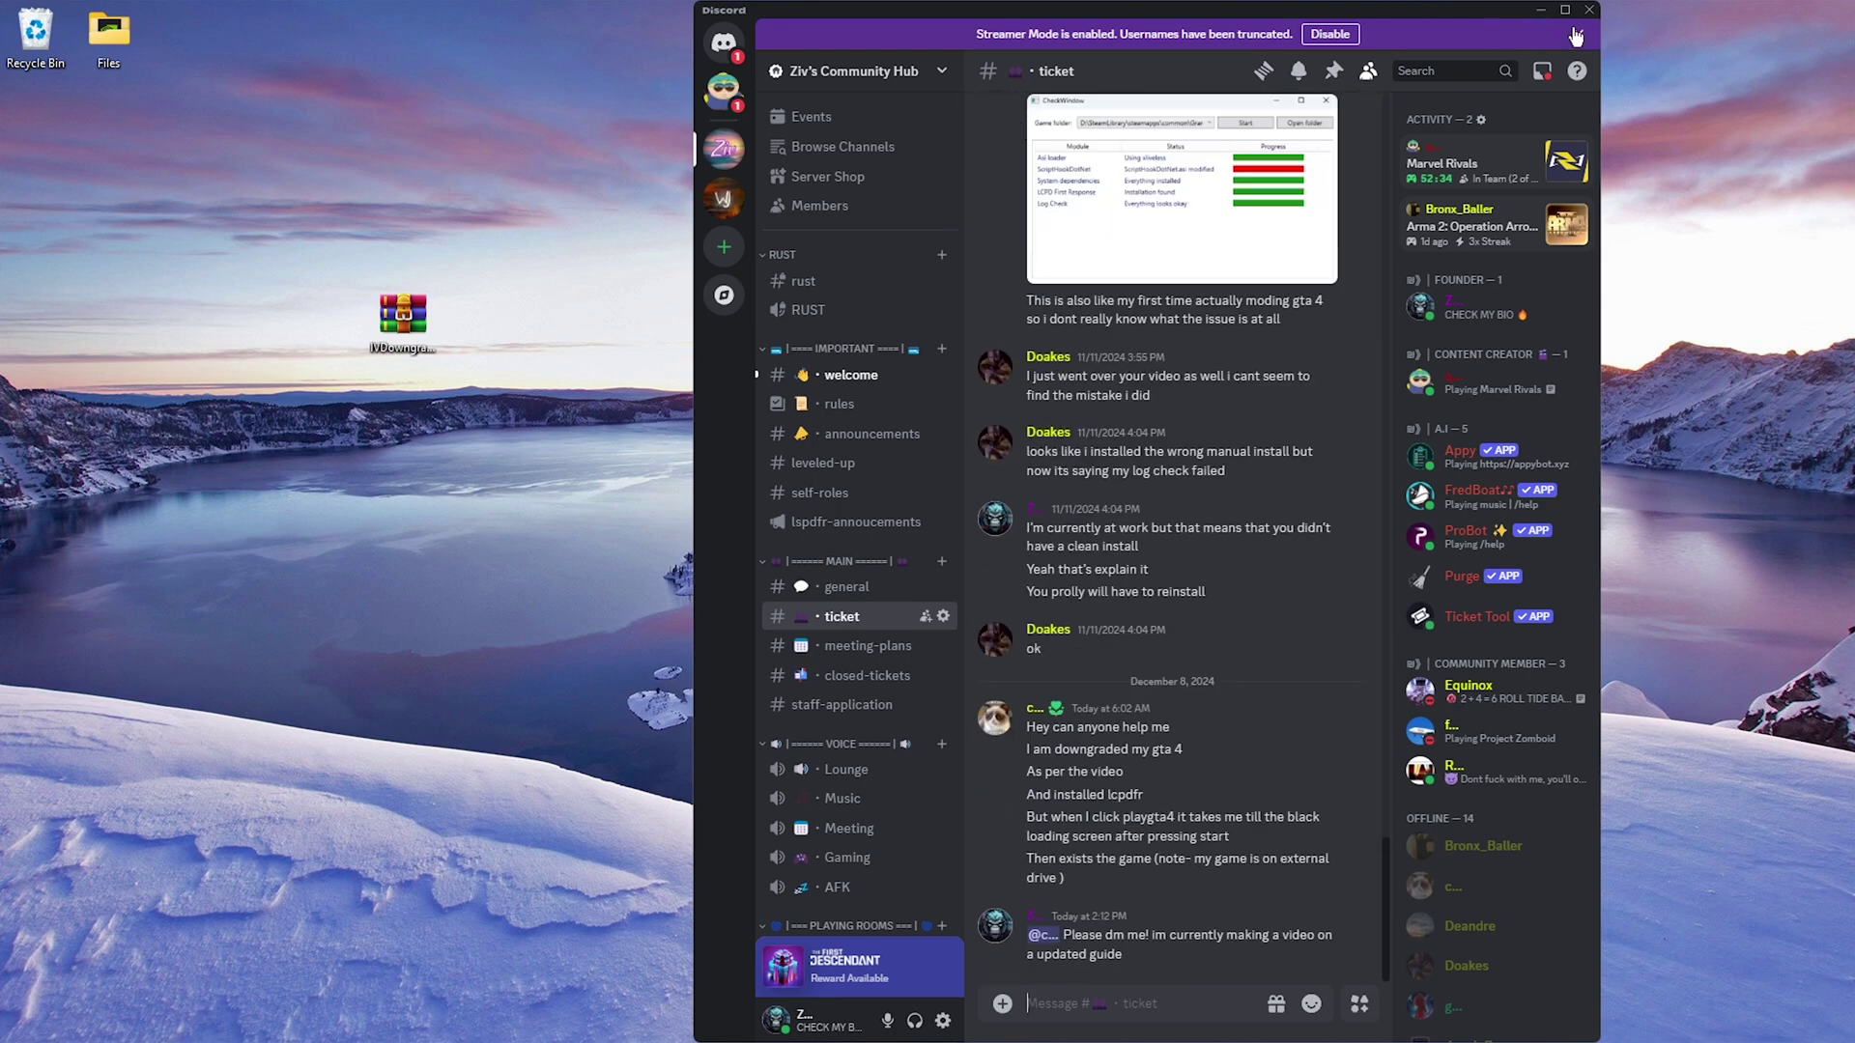
click(1576, 37)
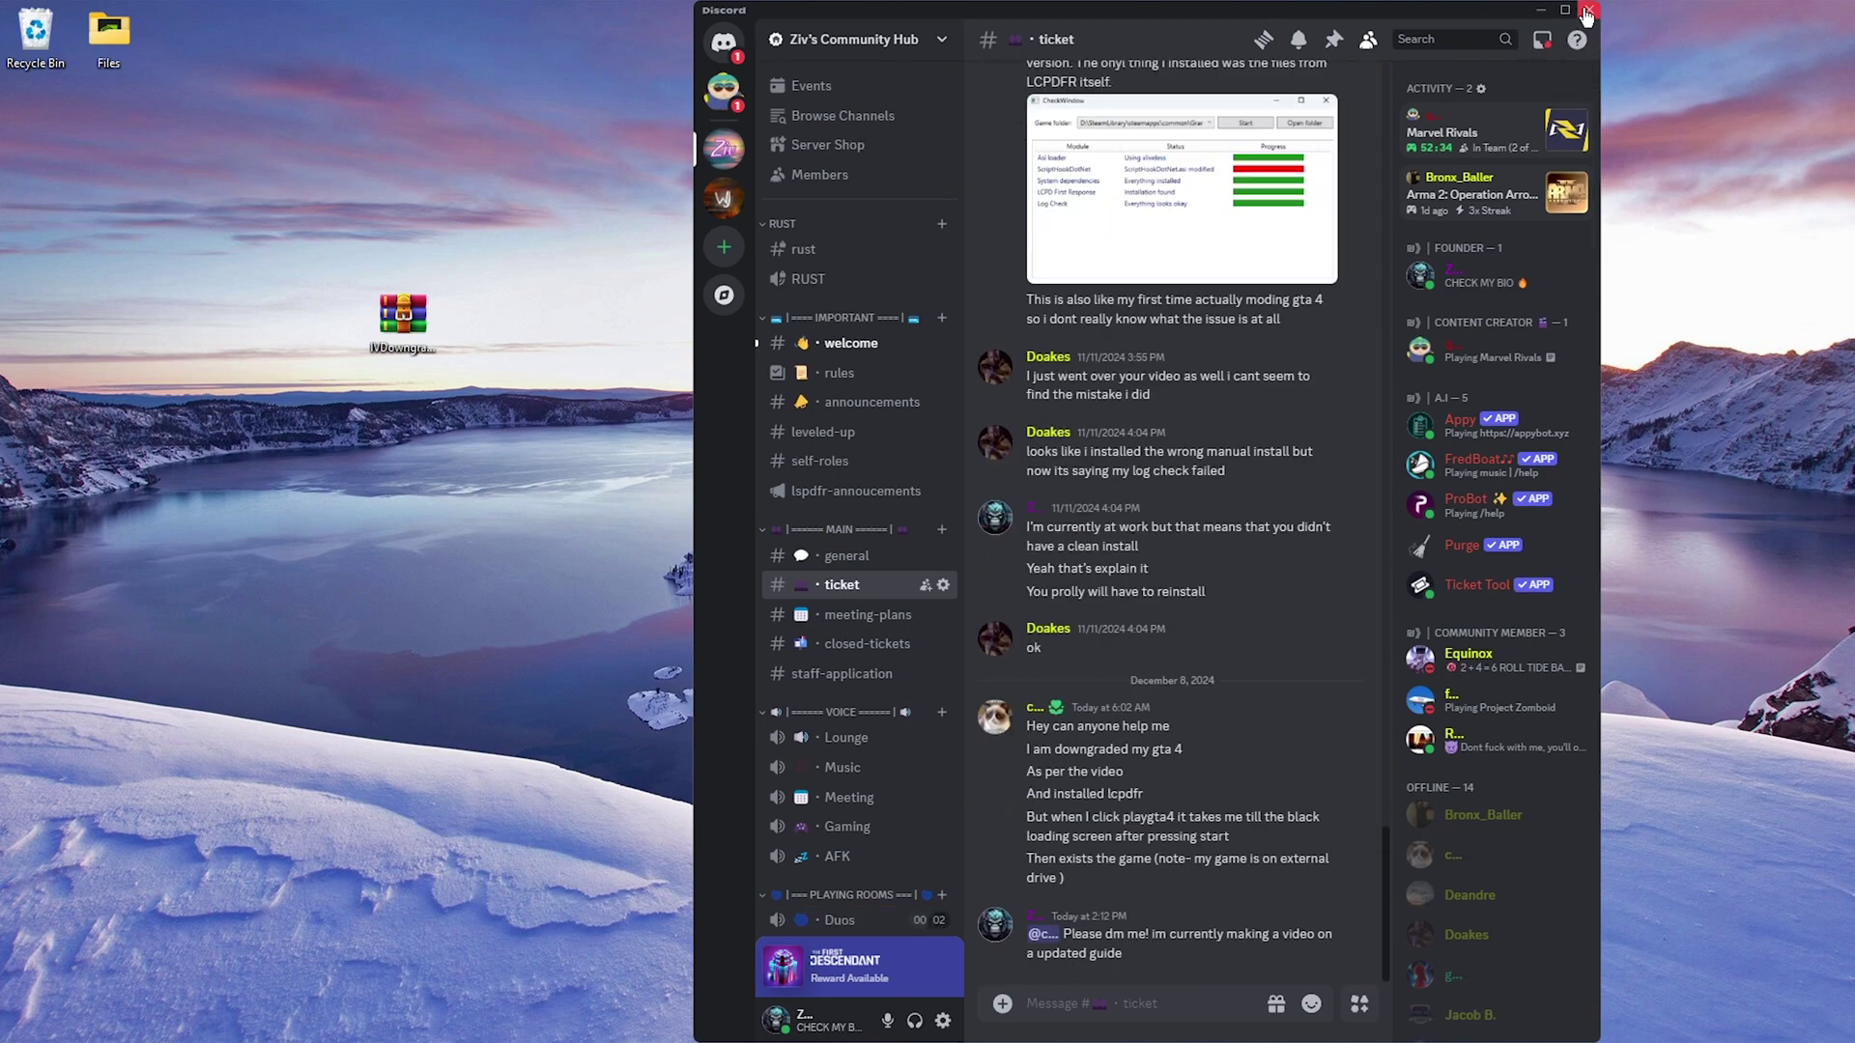
click(1587, 12)
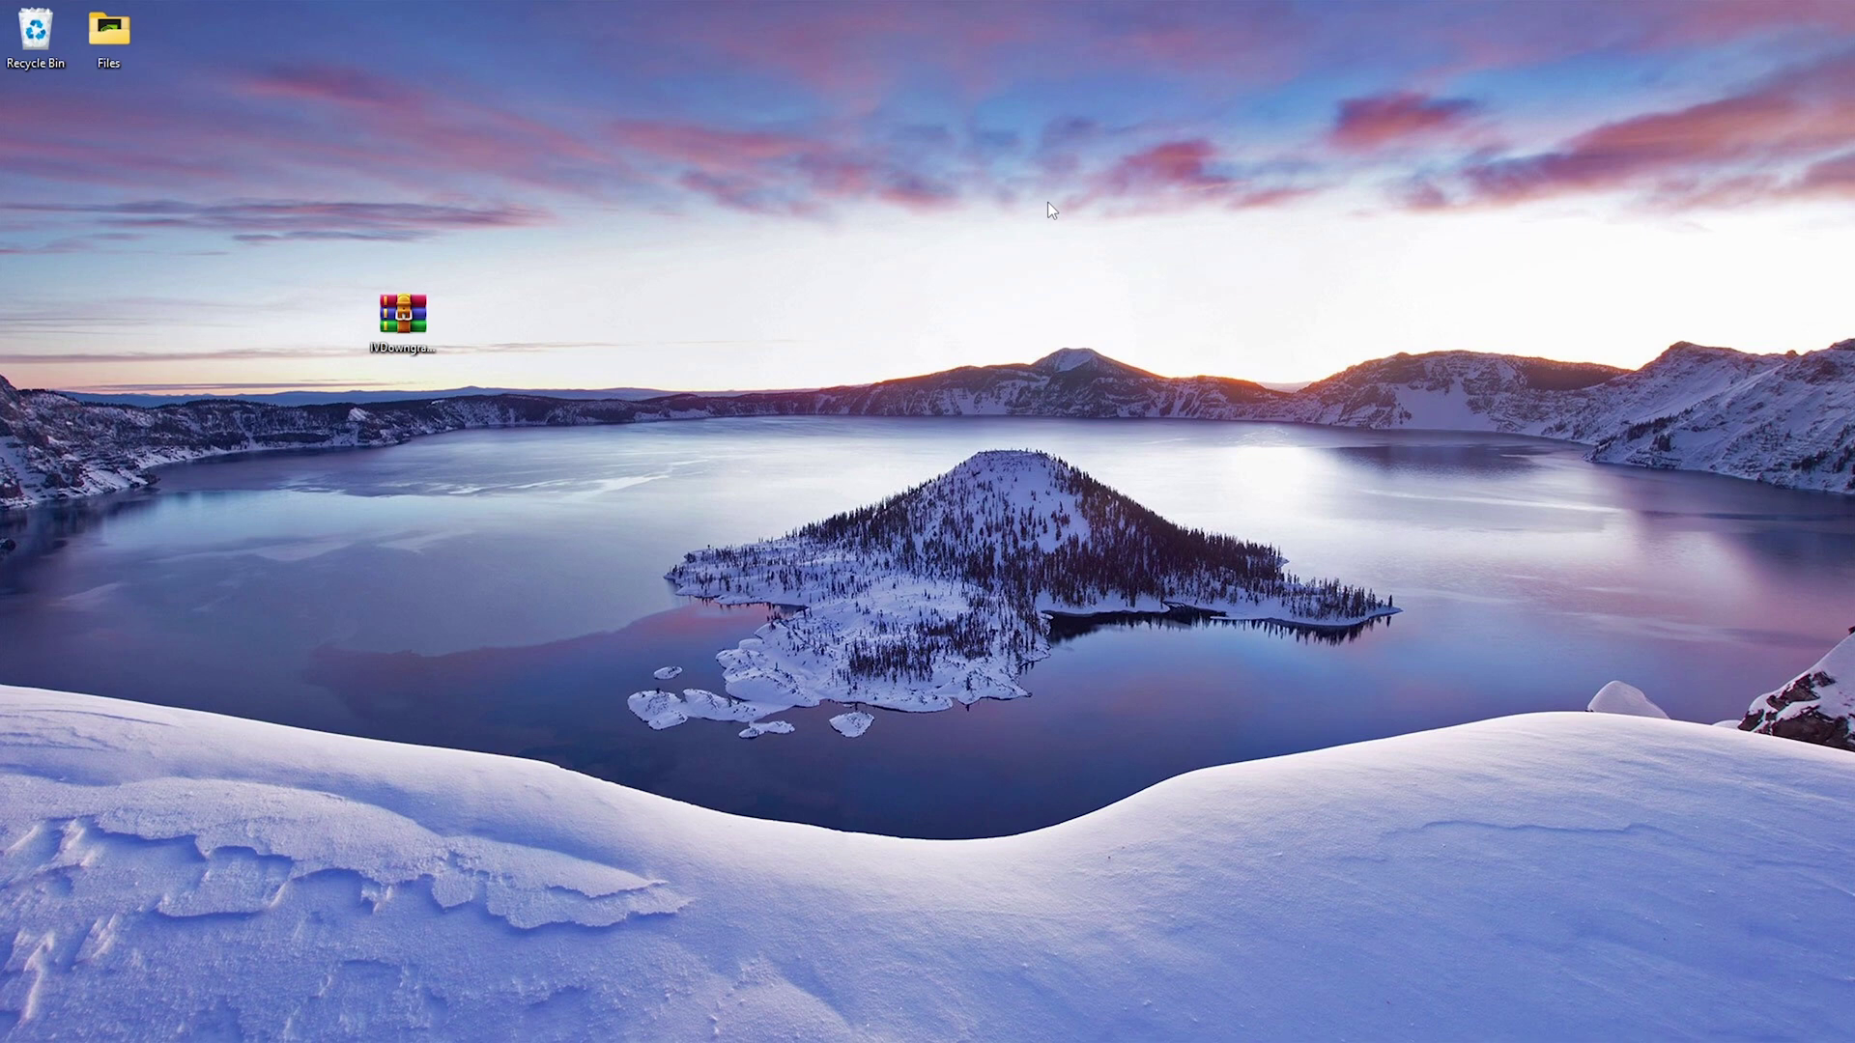
Switch to Chrome, show the GTA IV Downgrader topic on GTAForums in a maximized window, and dismiss the floating video ad.
click(331, 1022)
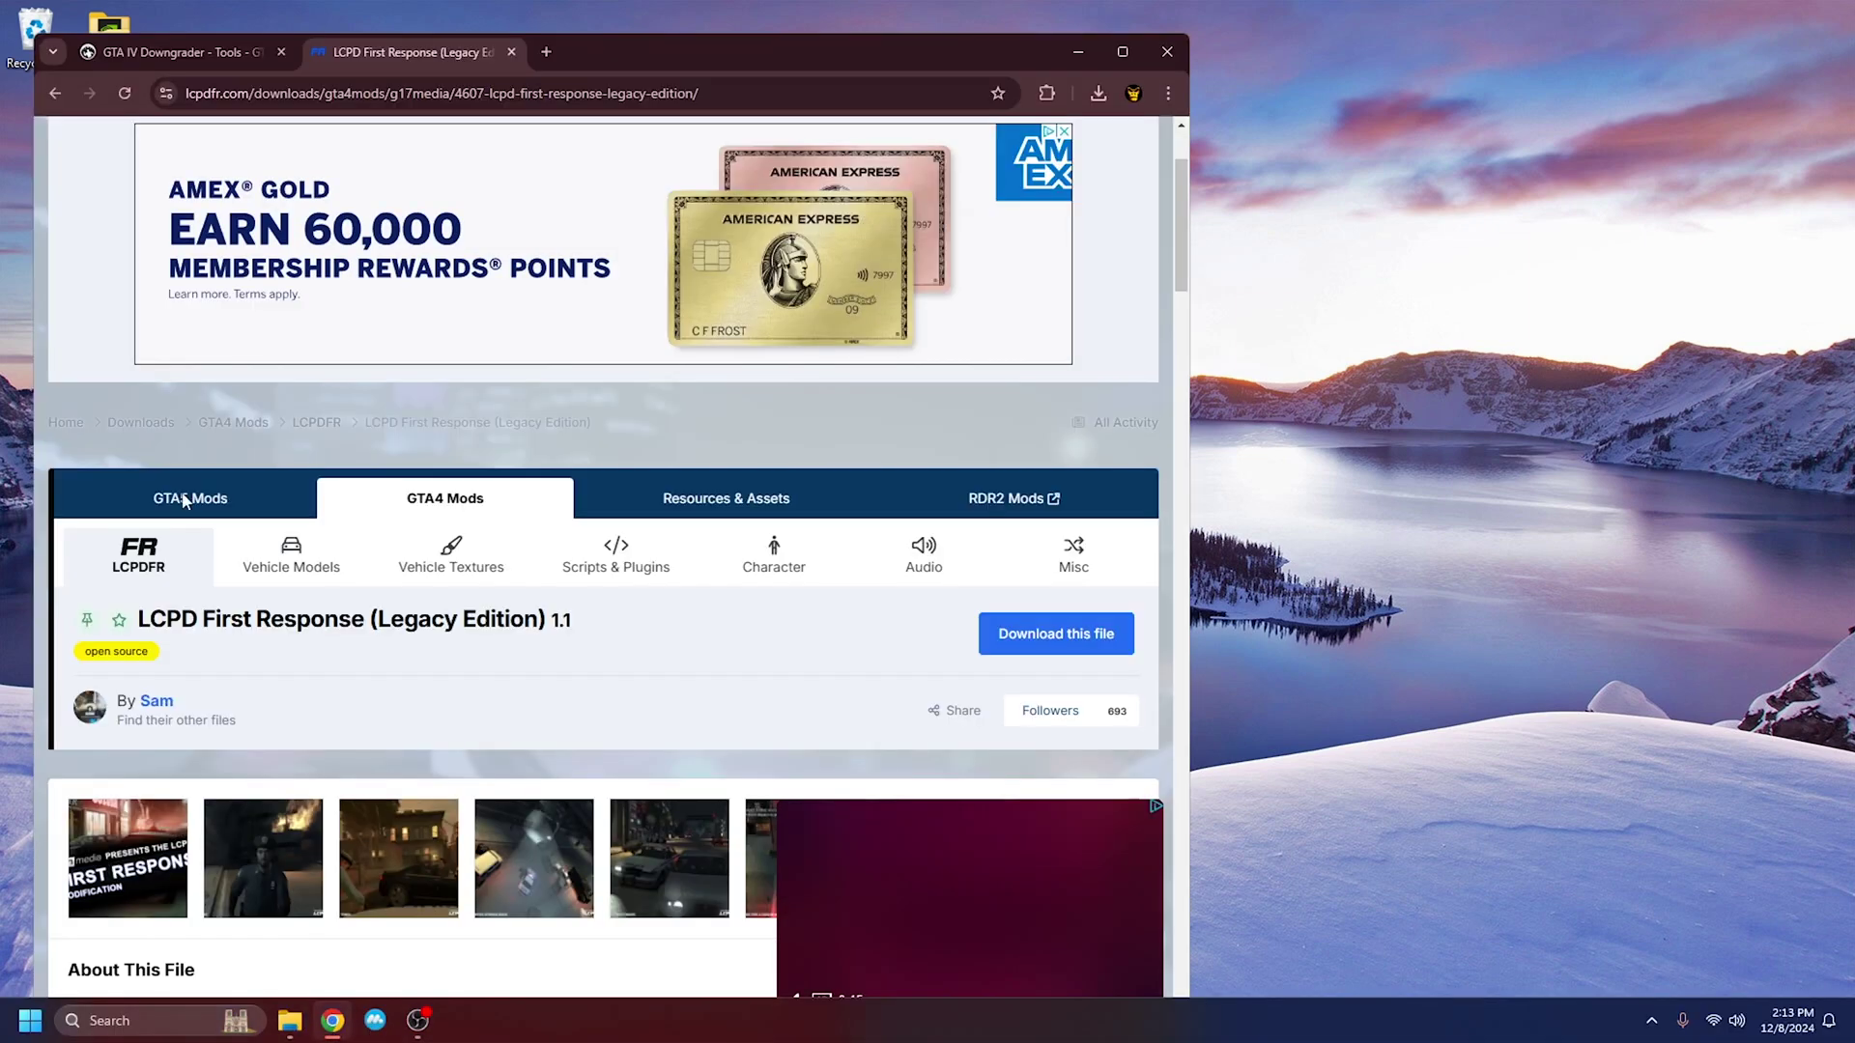
click(229, 52)
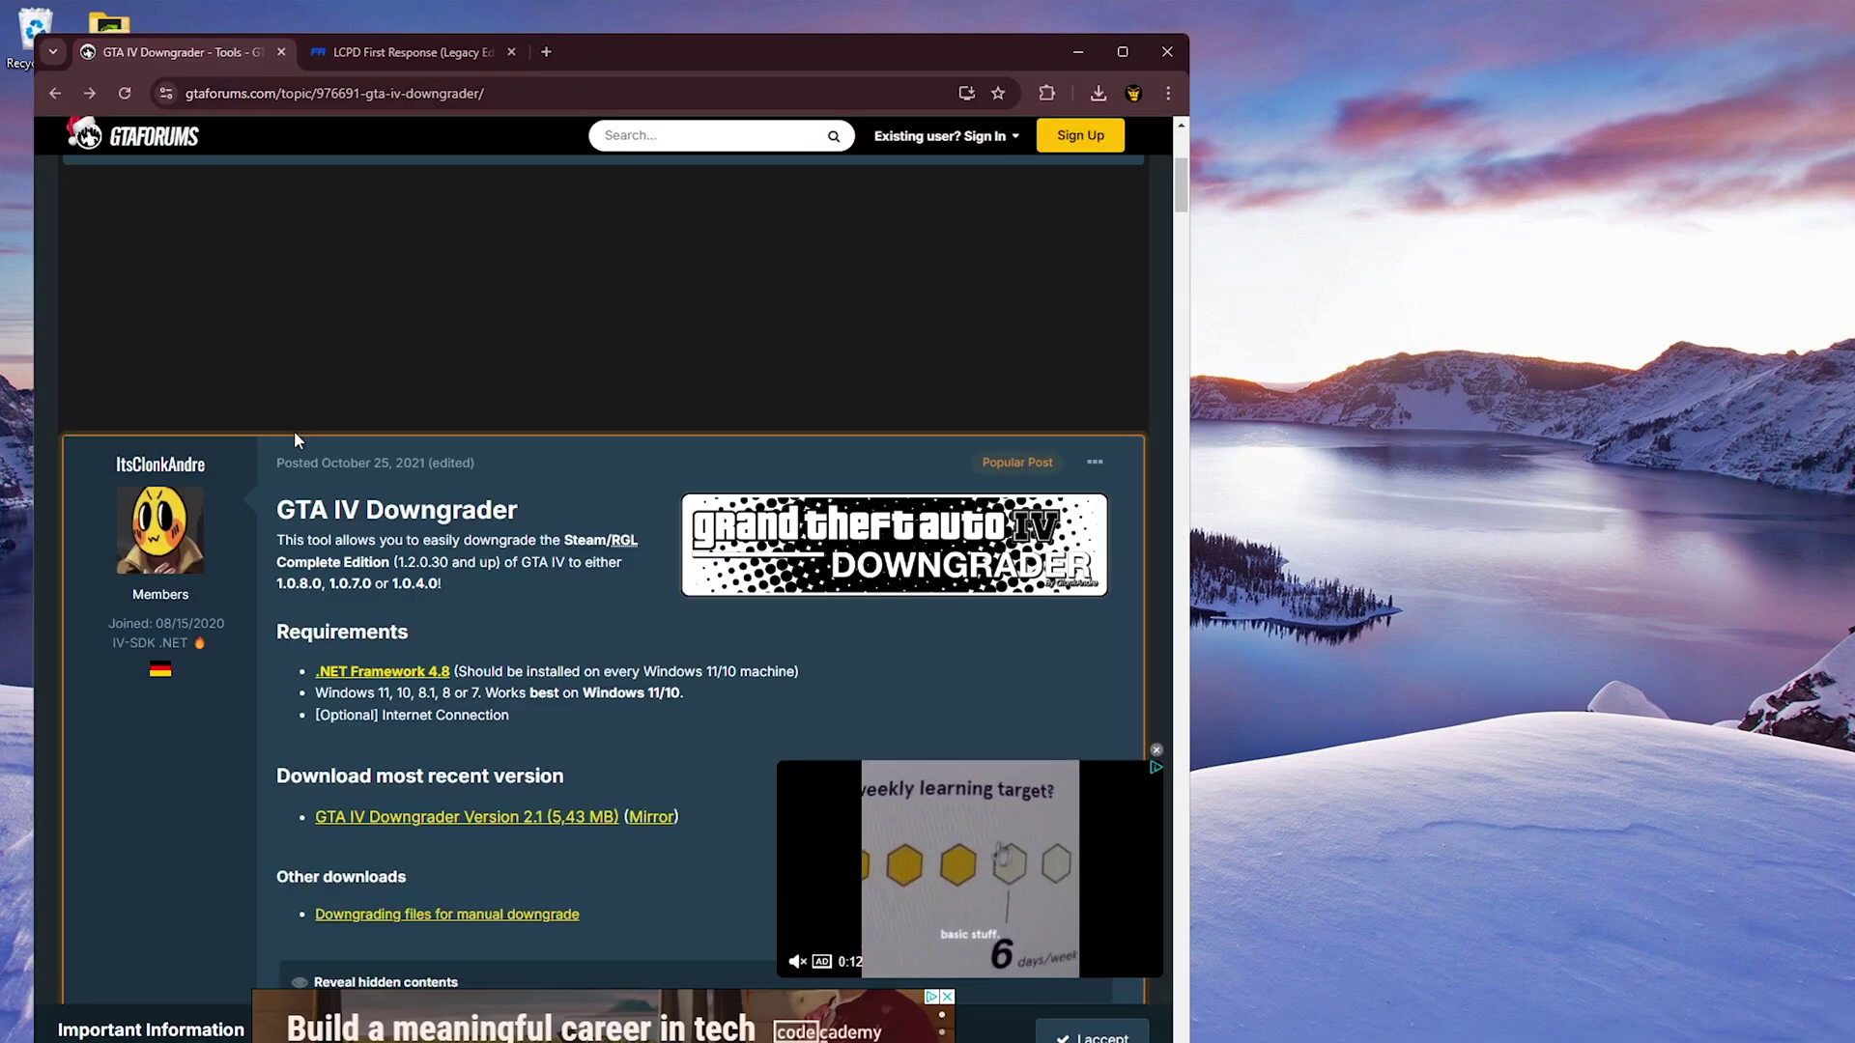
drag(618, 7, 618, 8)
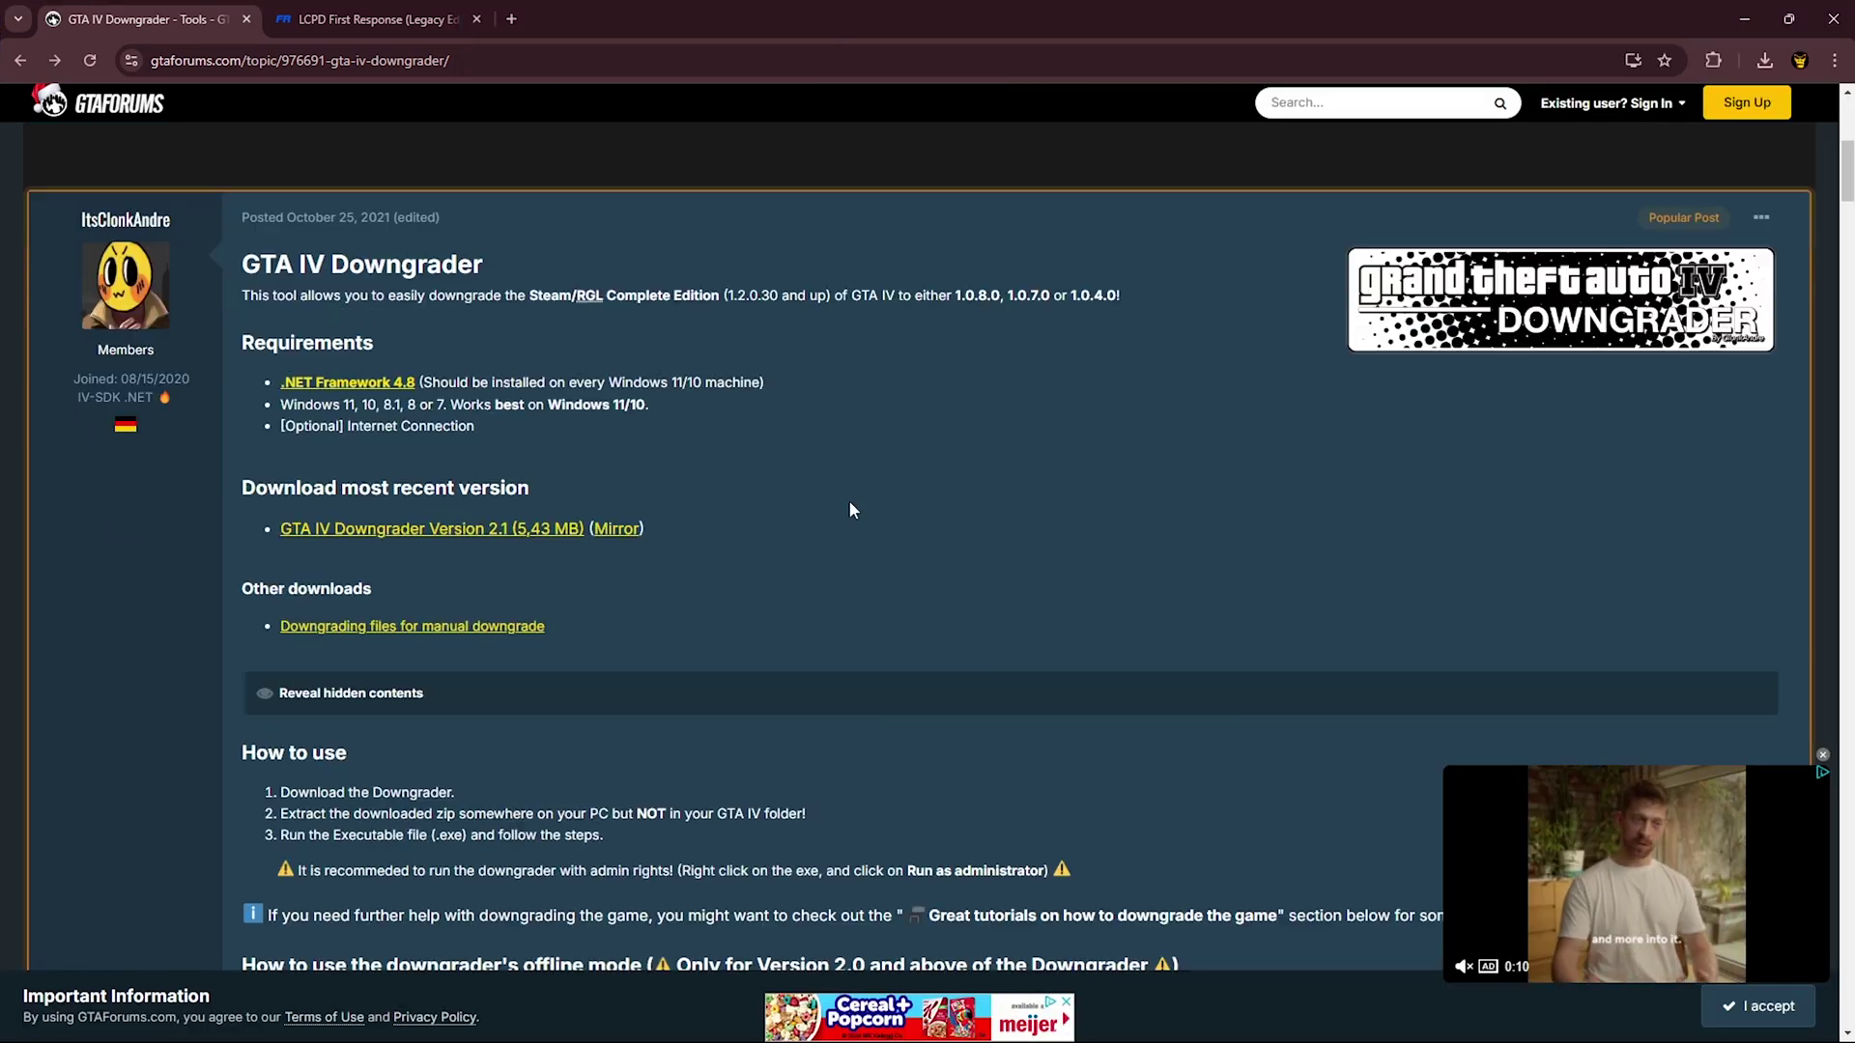
click(1822, 755)
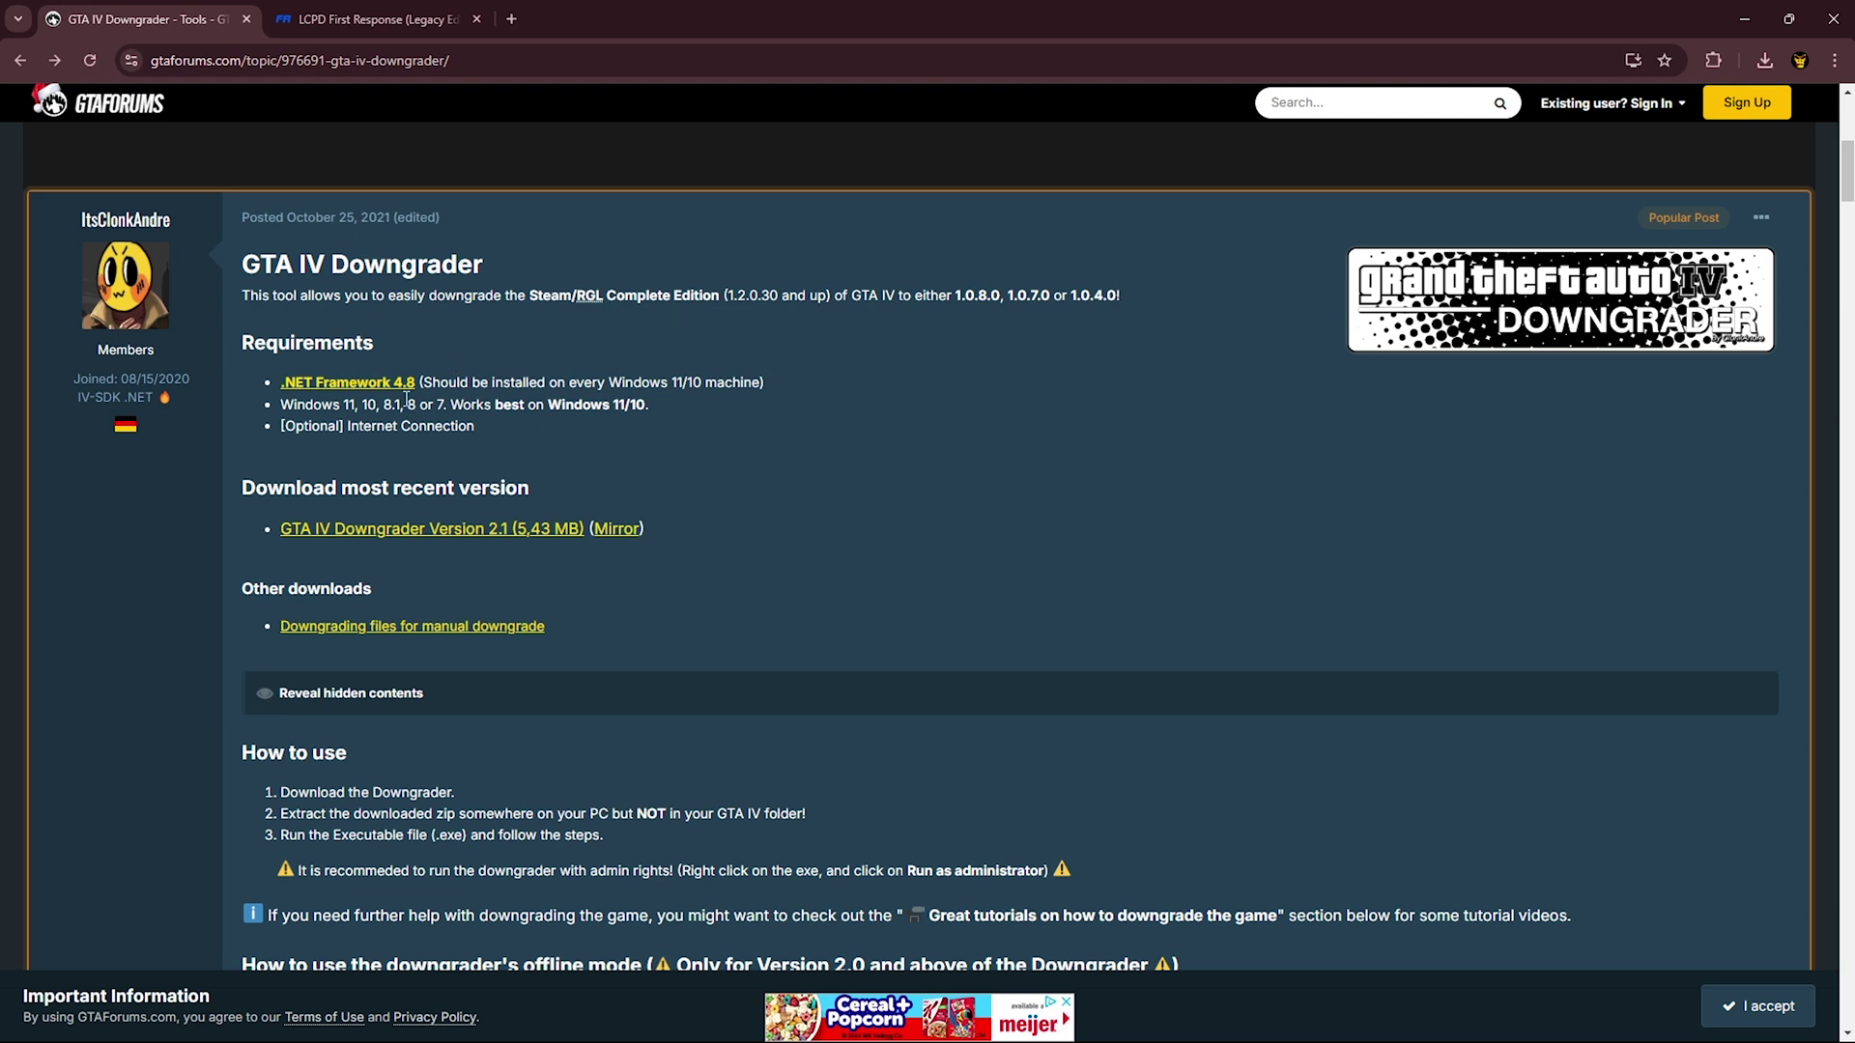
Download GTA IV Downgrader Version 2.1 from the forum topic and close the browser.
drag(522, 432, 256, 382)
click(437, 342)
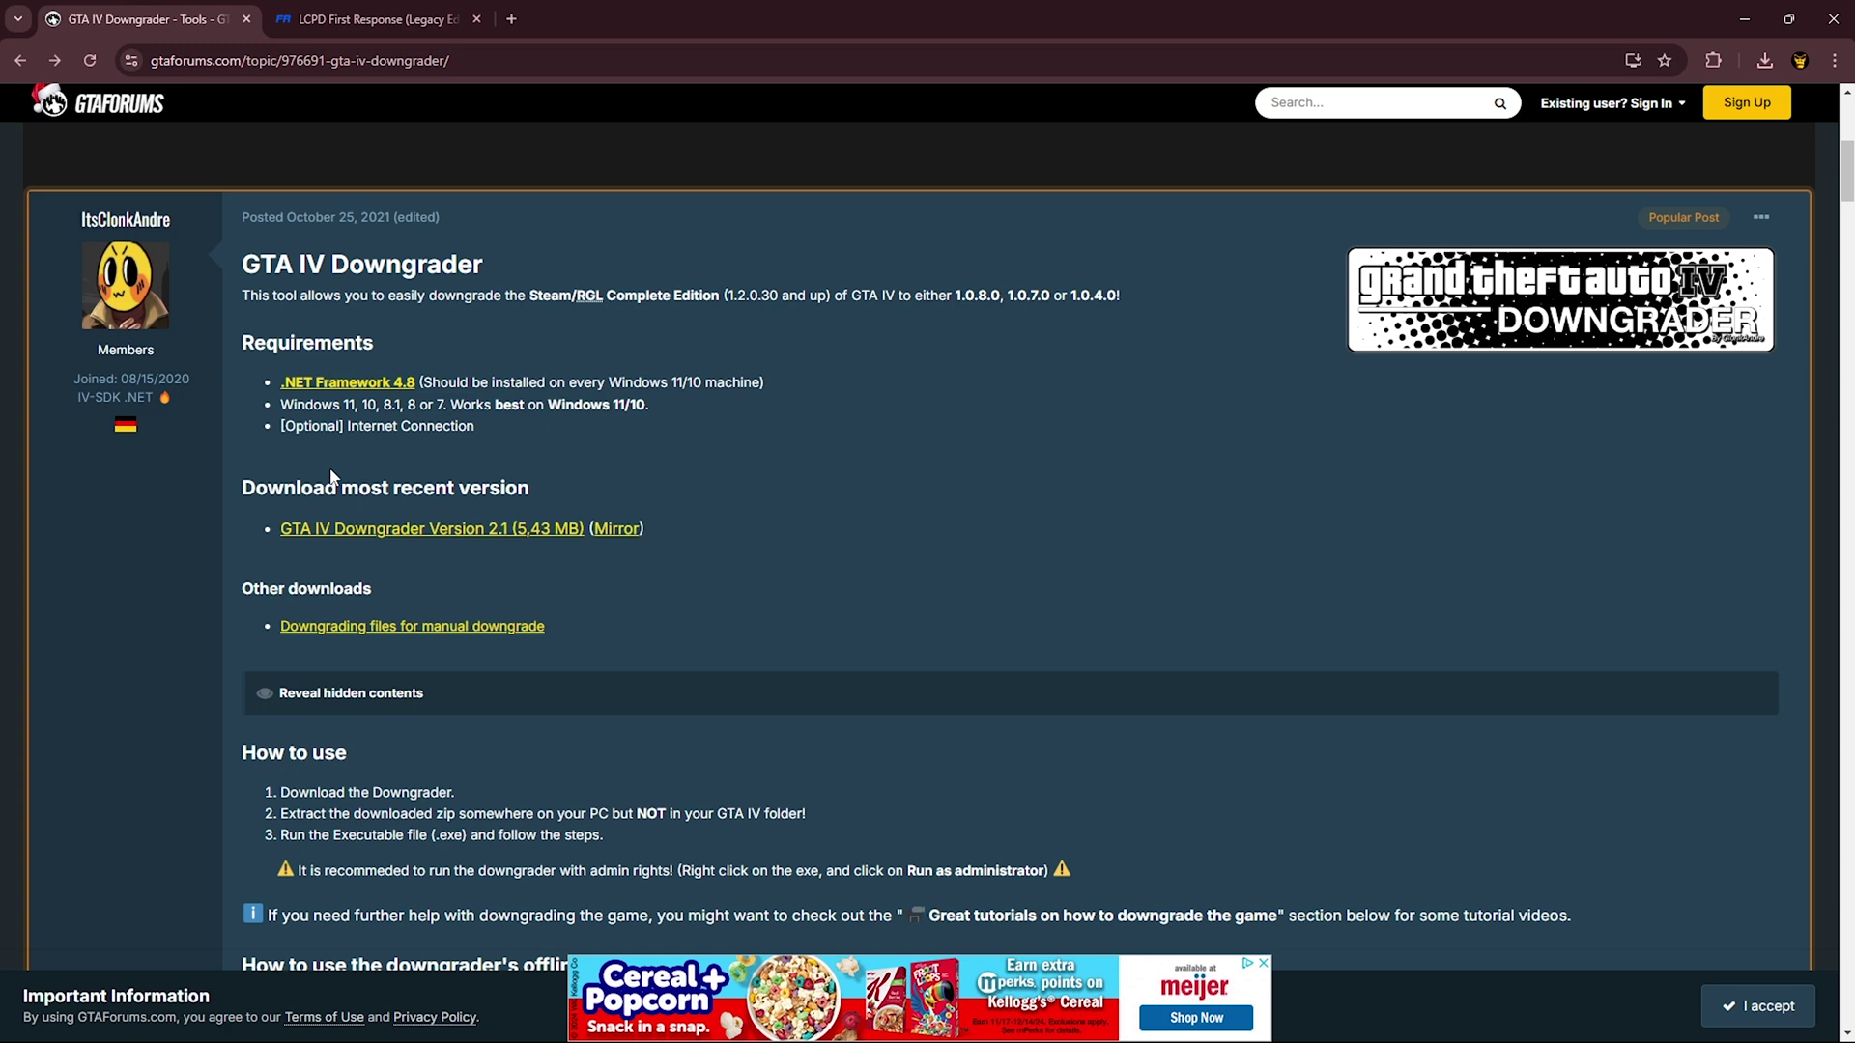
click(404, 529)
click(1764, 60)
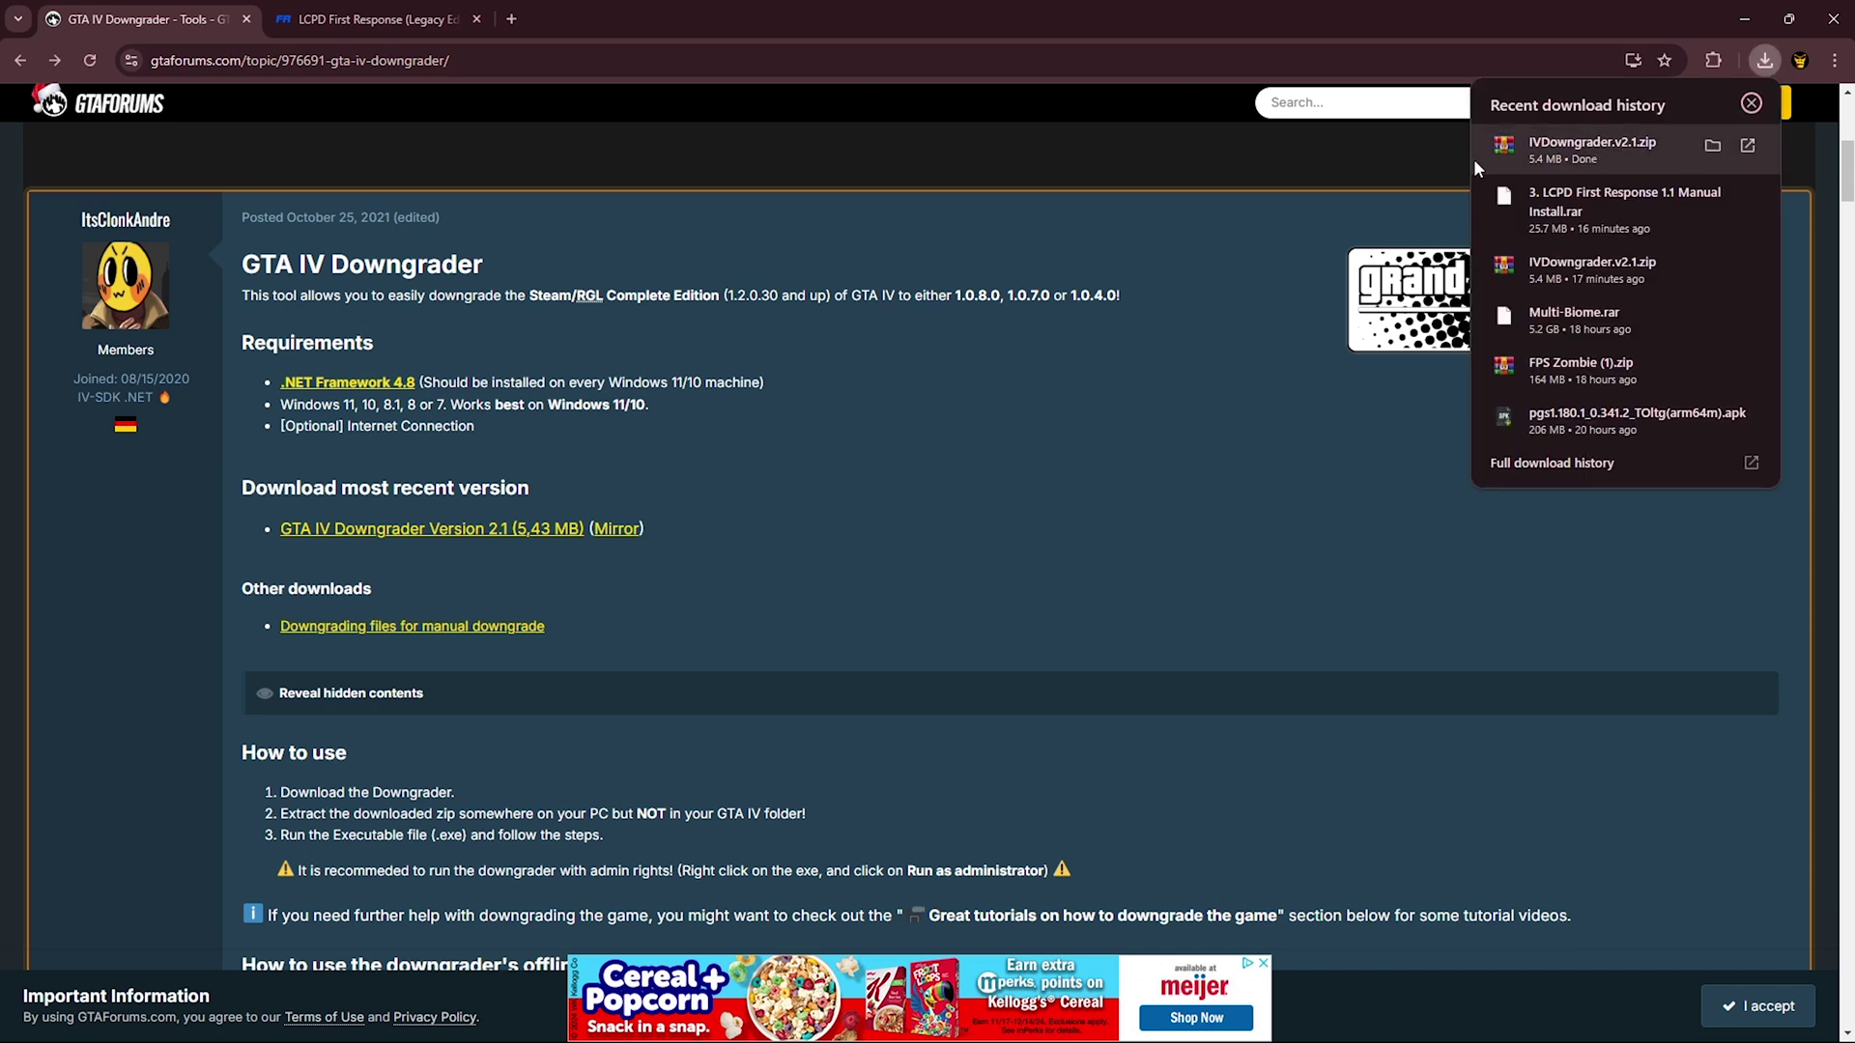
click(1095, 245)
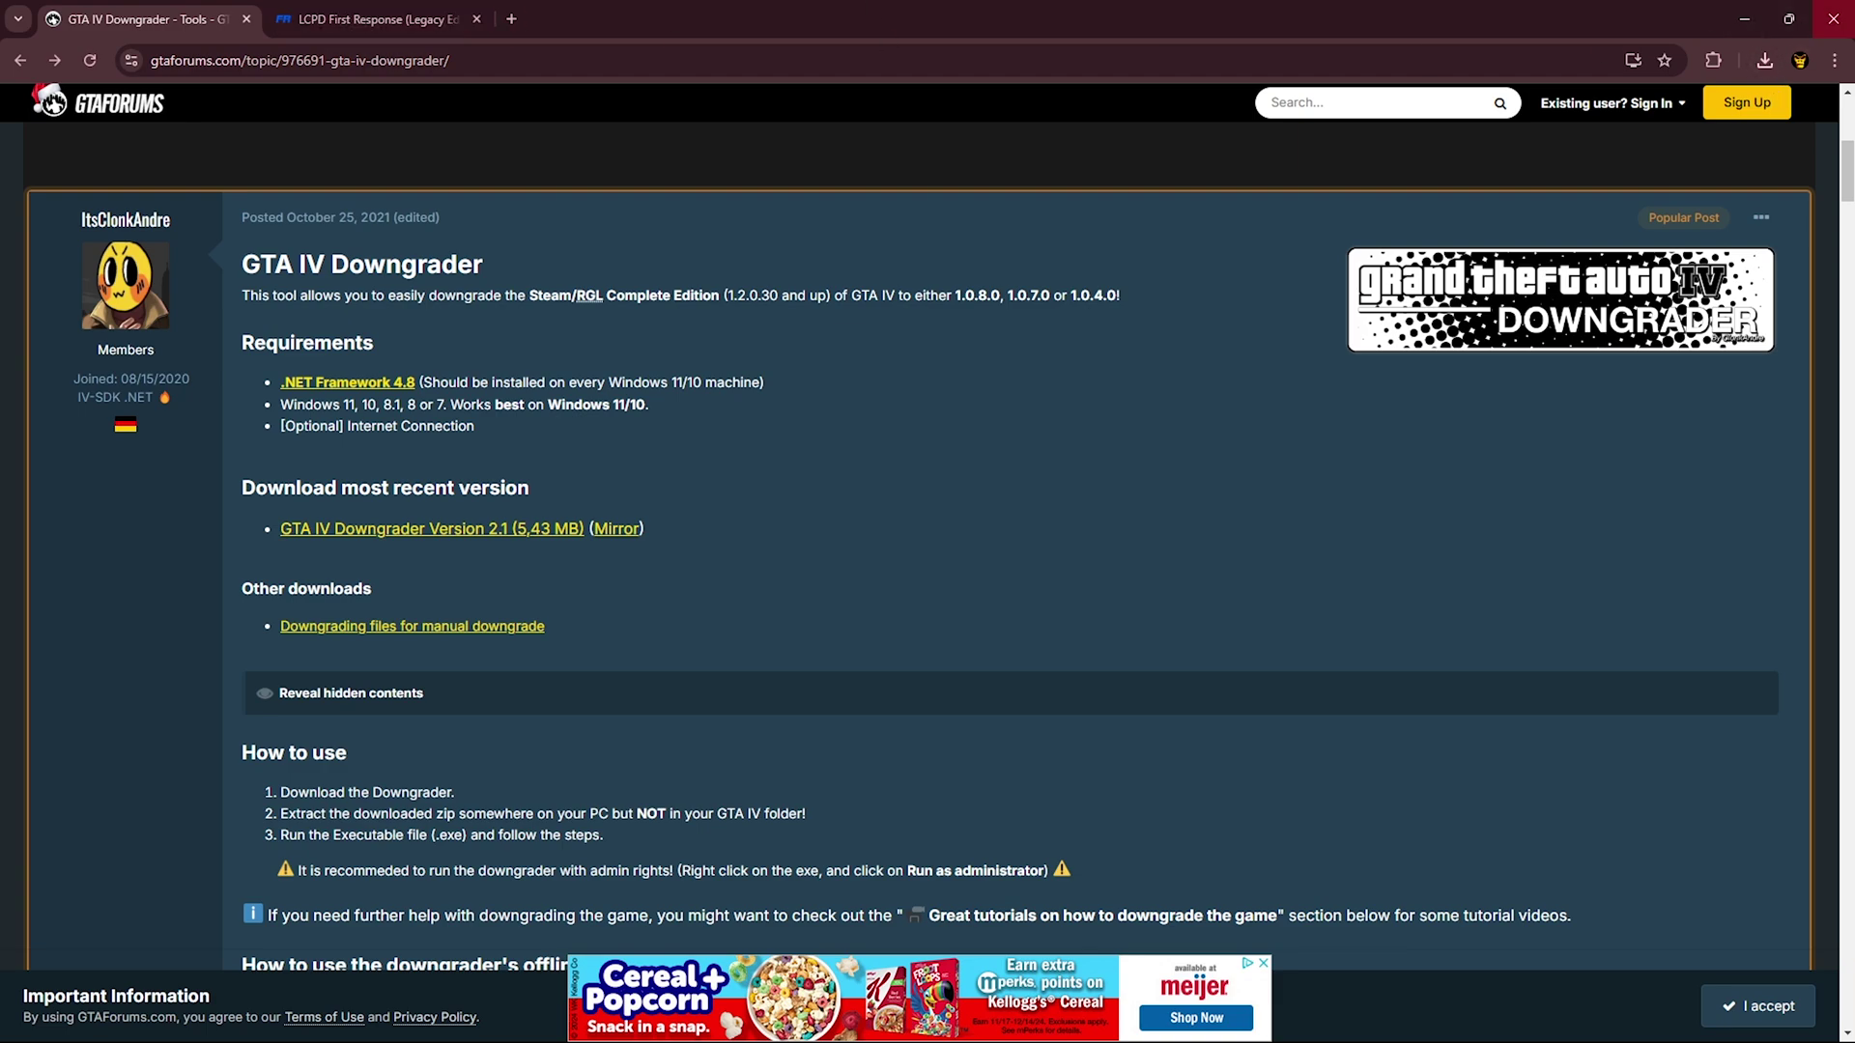
click(1832, 18)
Extract the IVDowngrader.v2.1 archive on the desktop into its own folder and place that folder beside the archive.
drag(418, 329, 705, 325)
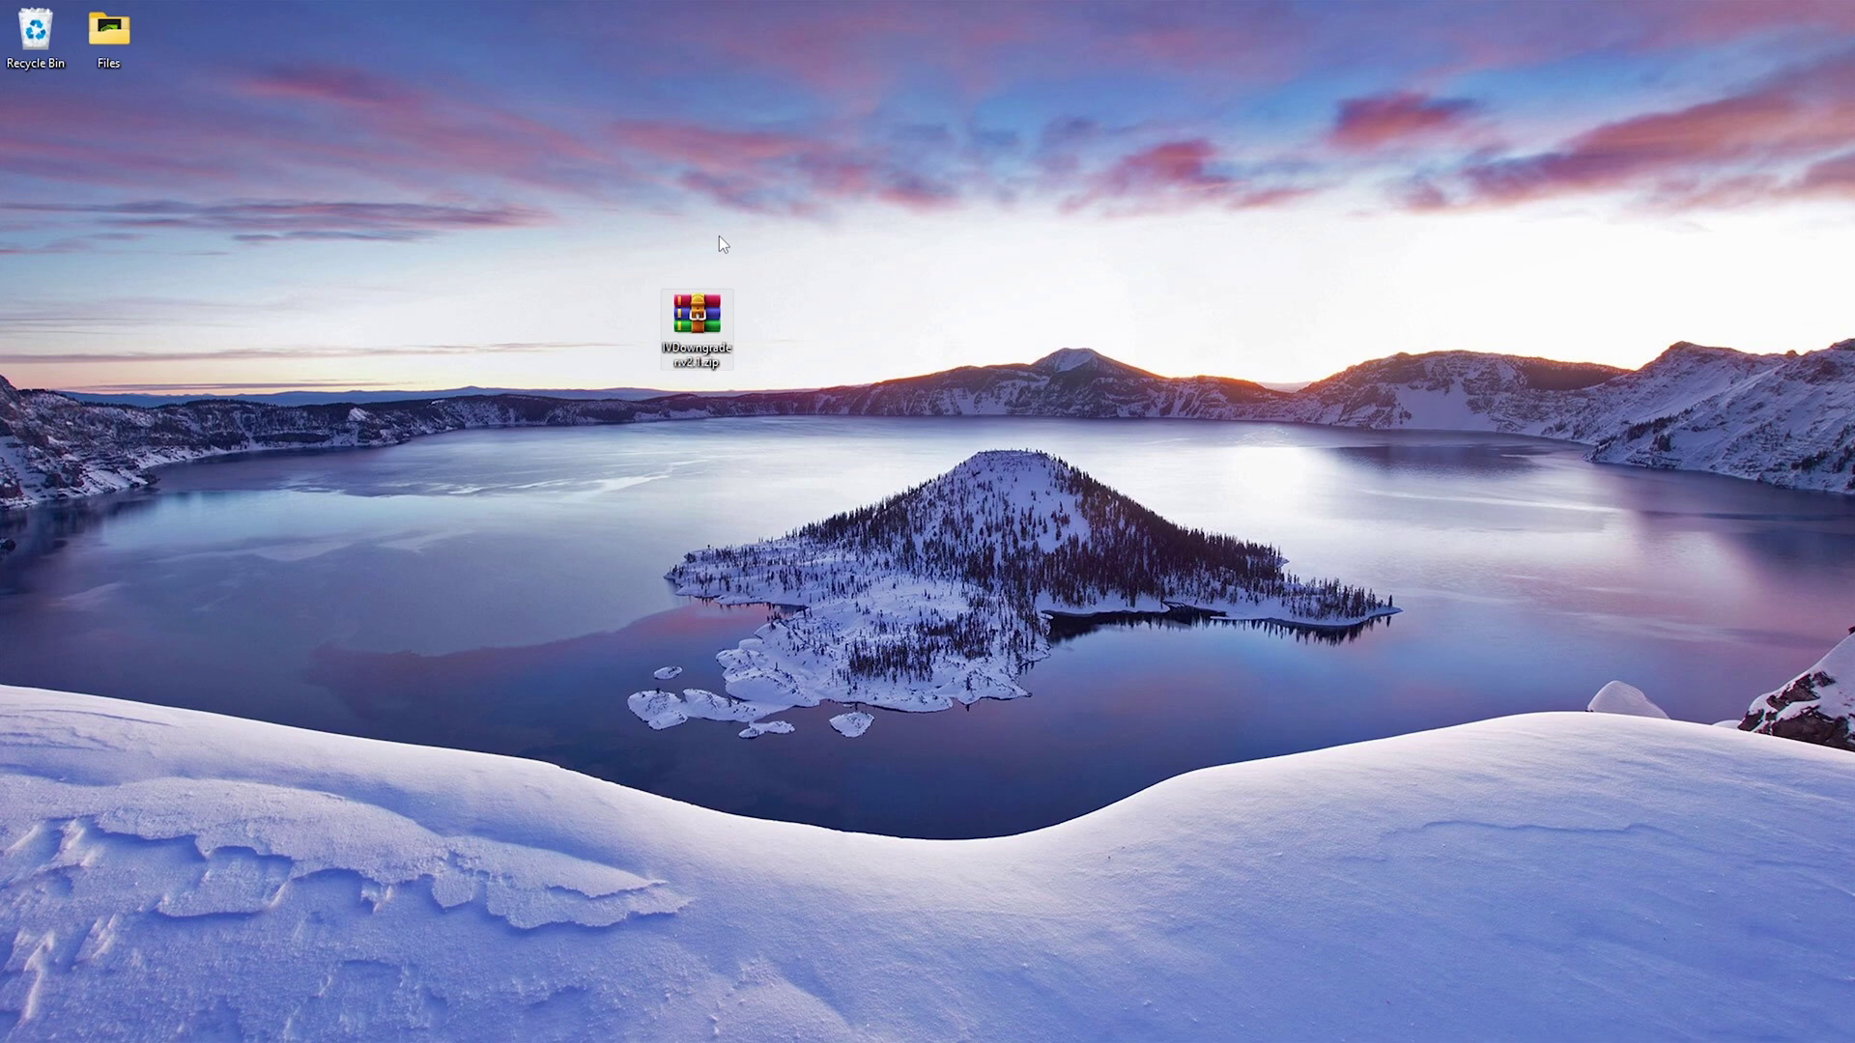
right_click(700, 326)
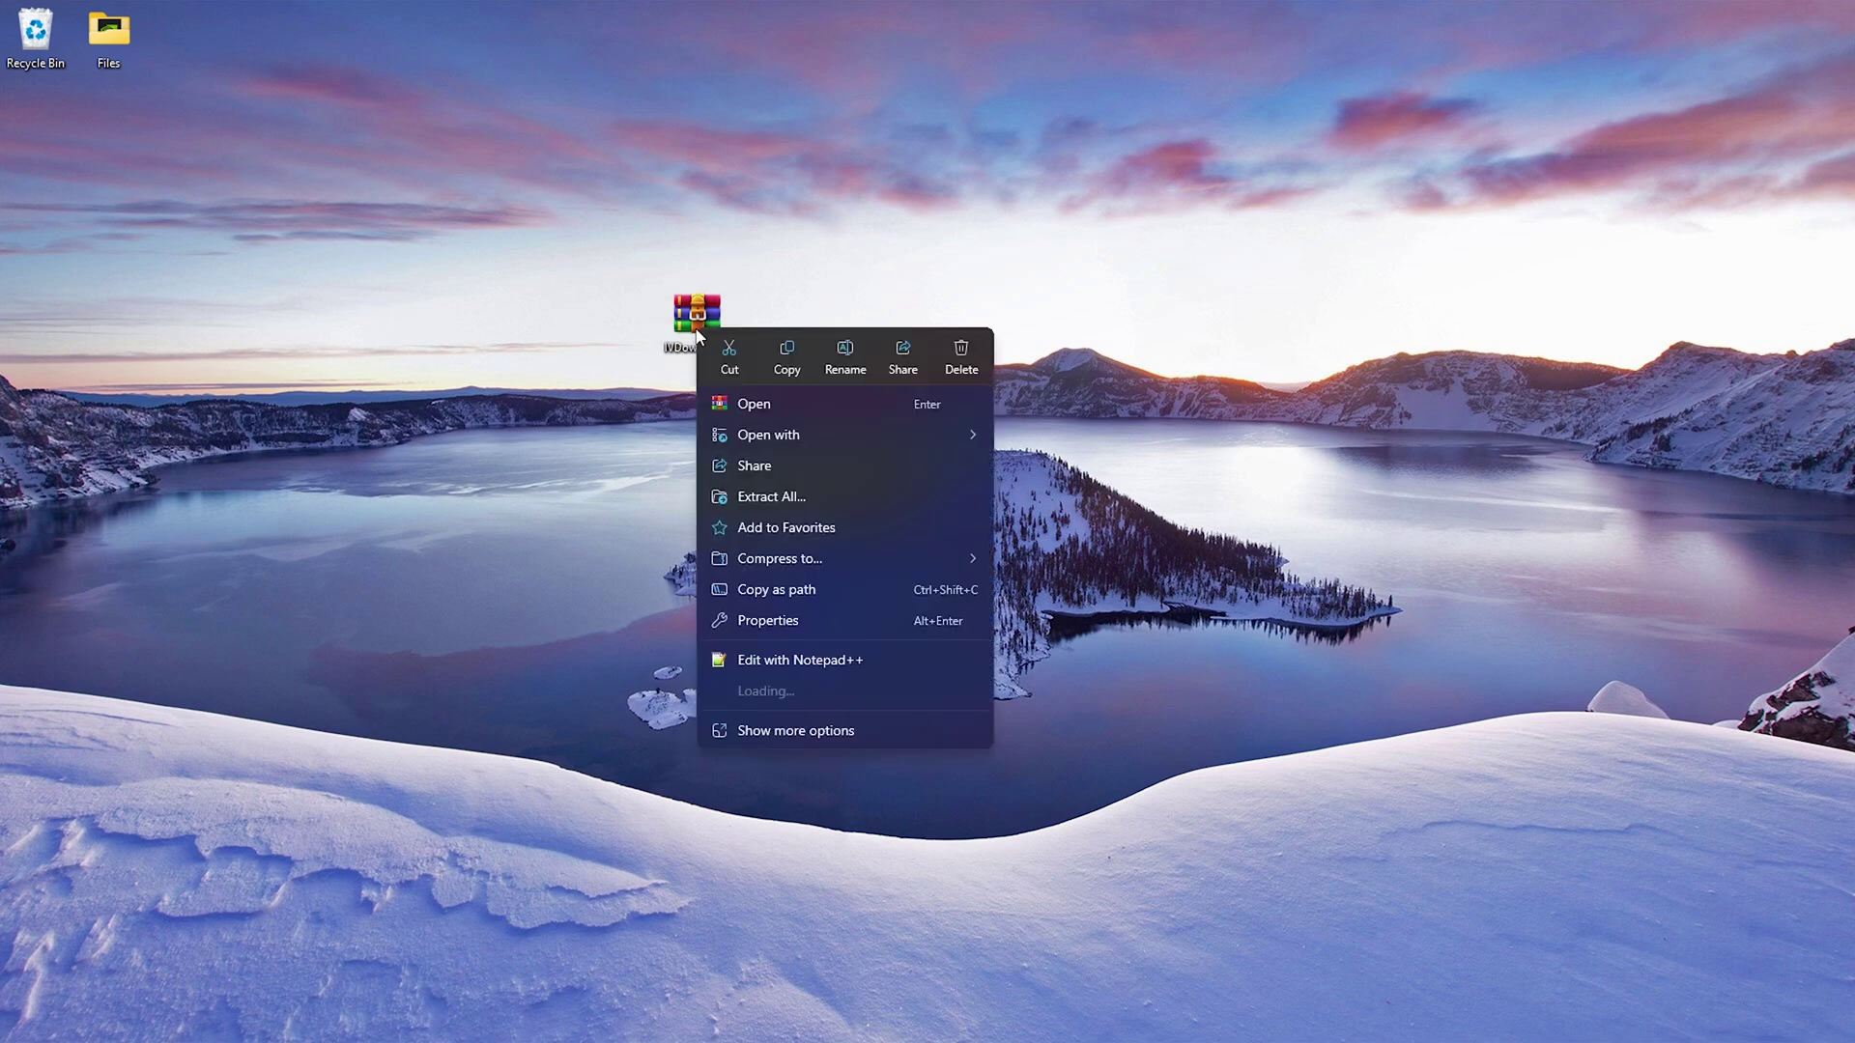
mouse_move(781, 692)
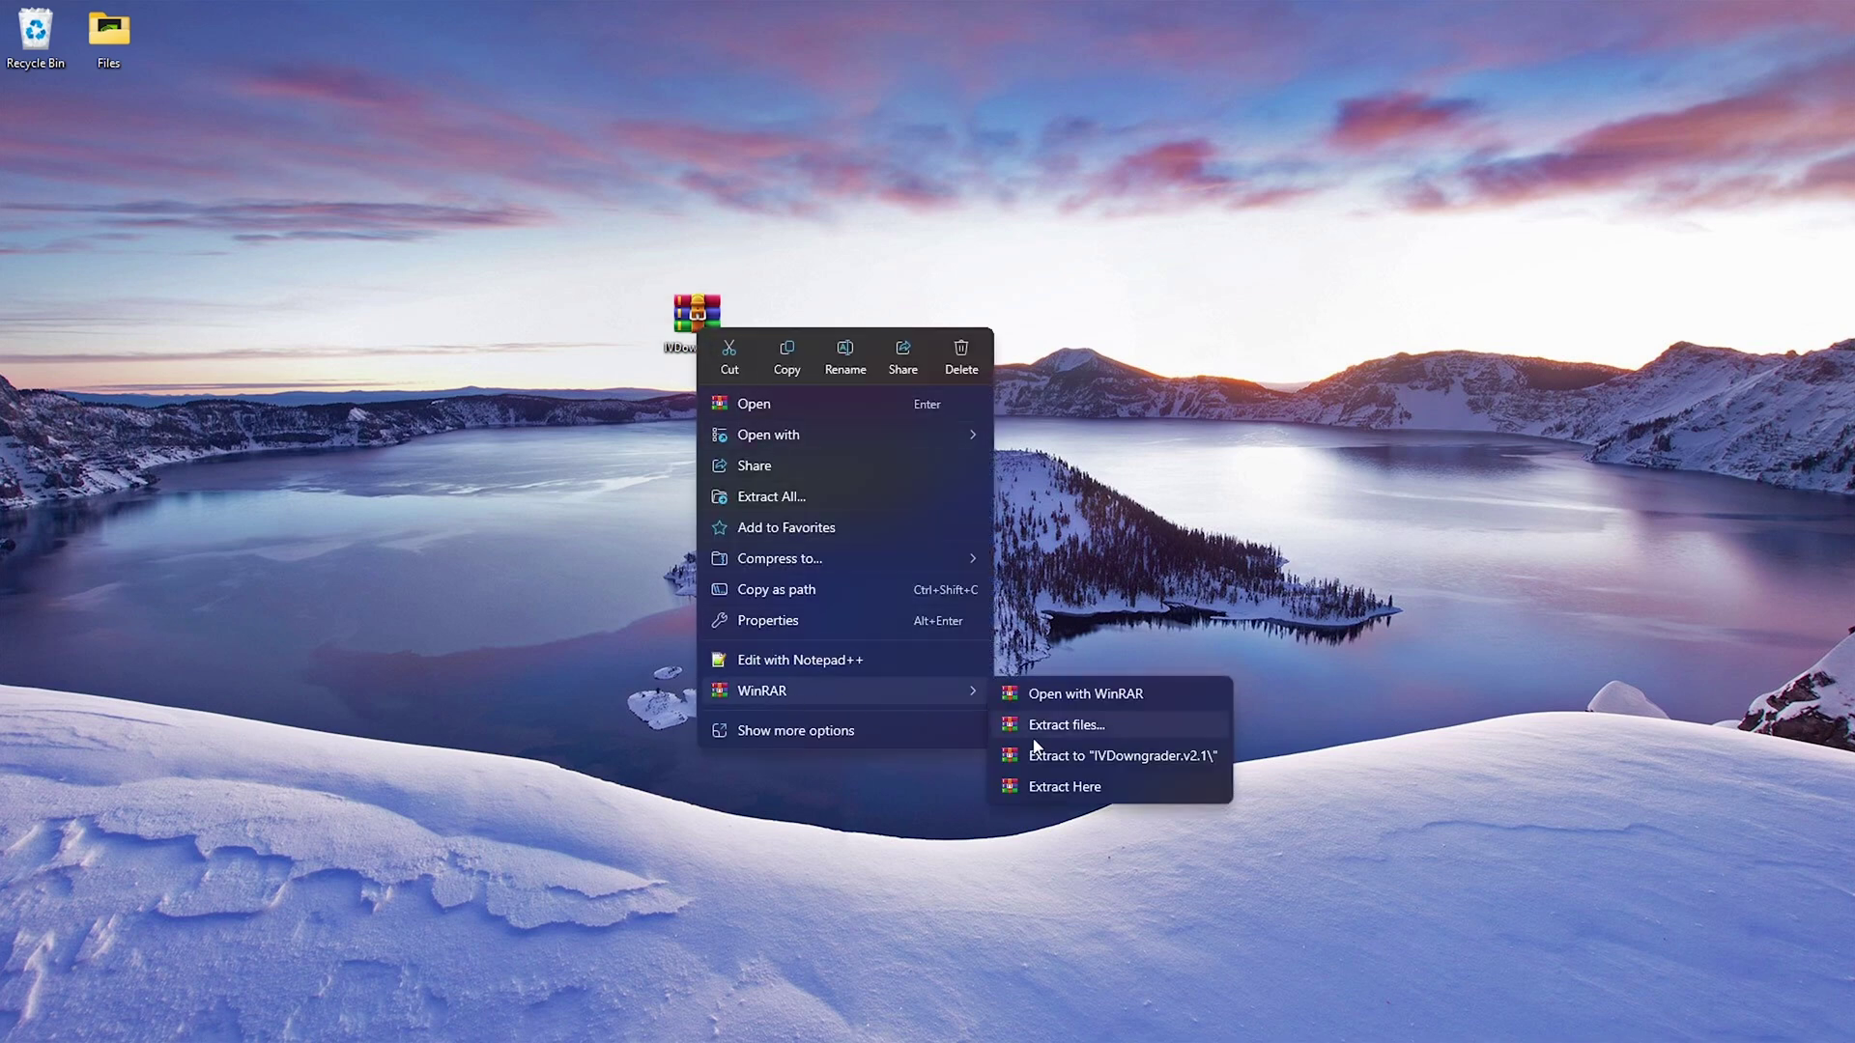
click(1036, 750)
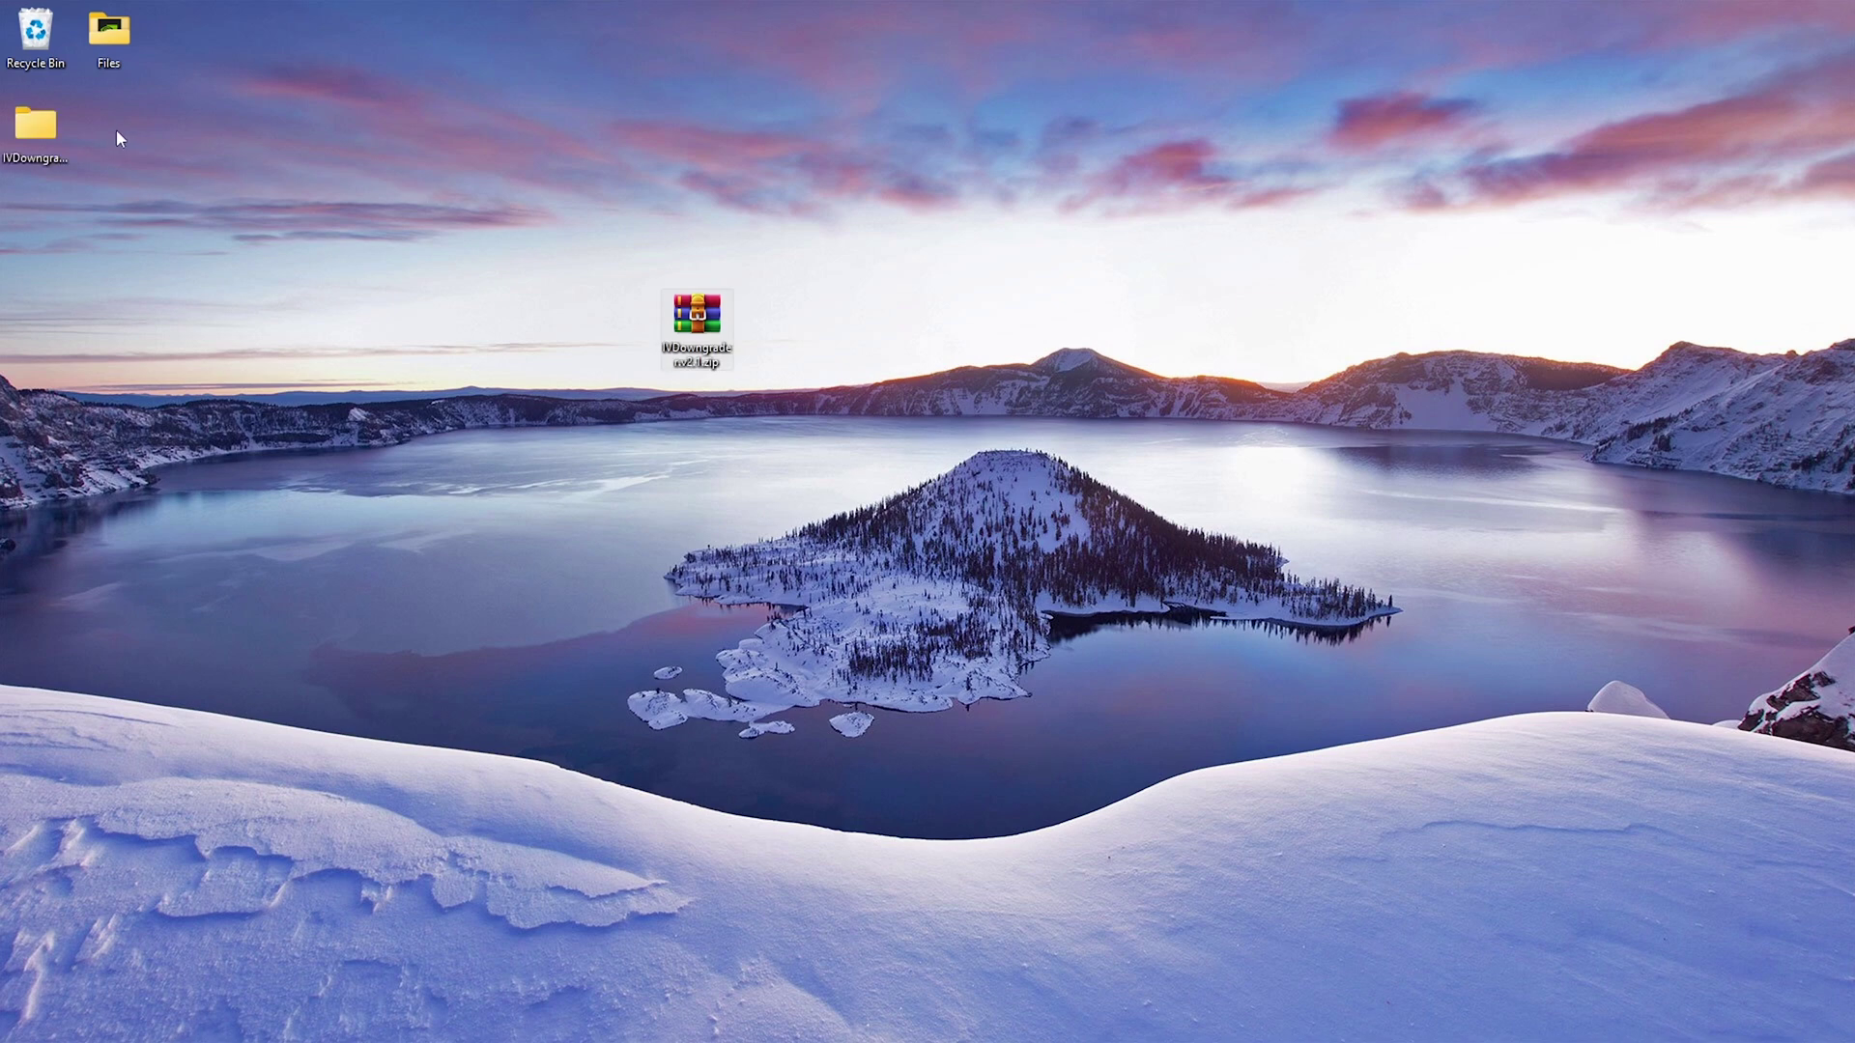
drag(36, 128, 216, 162)
drag(821, 309, 819, 312)
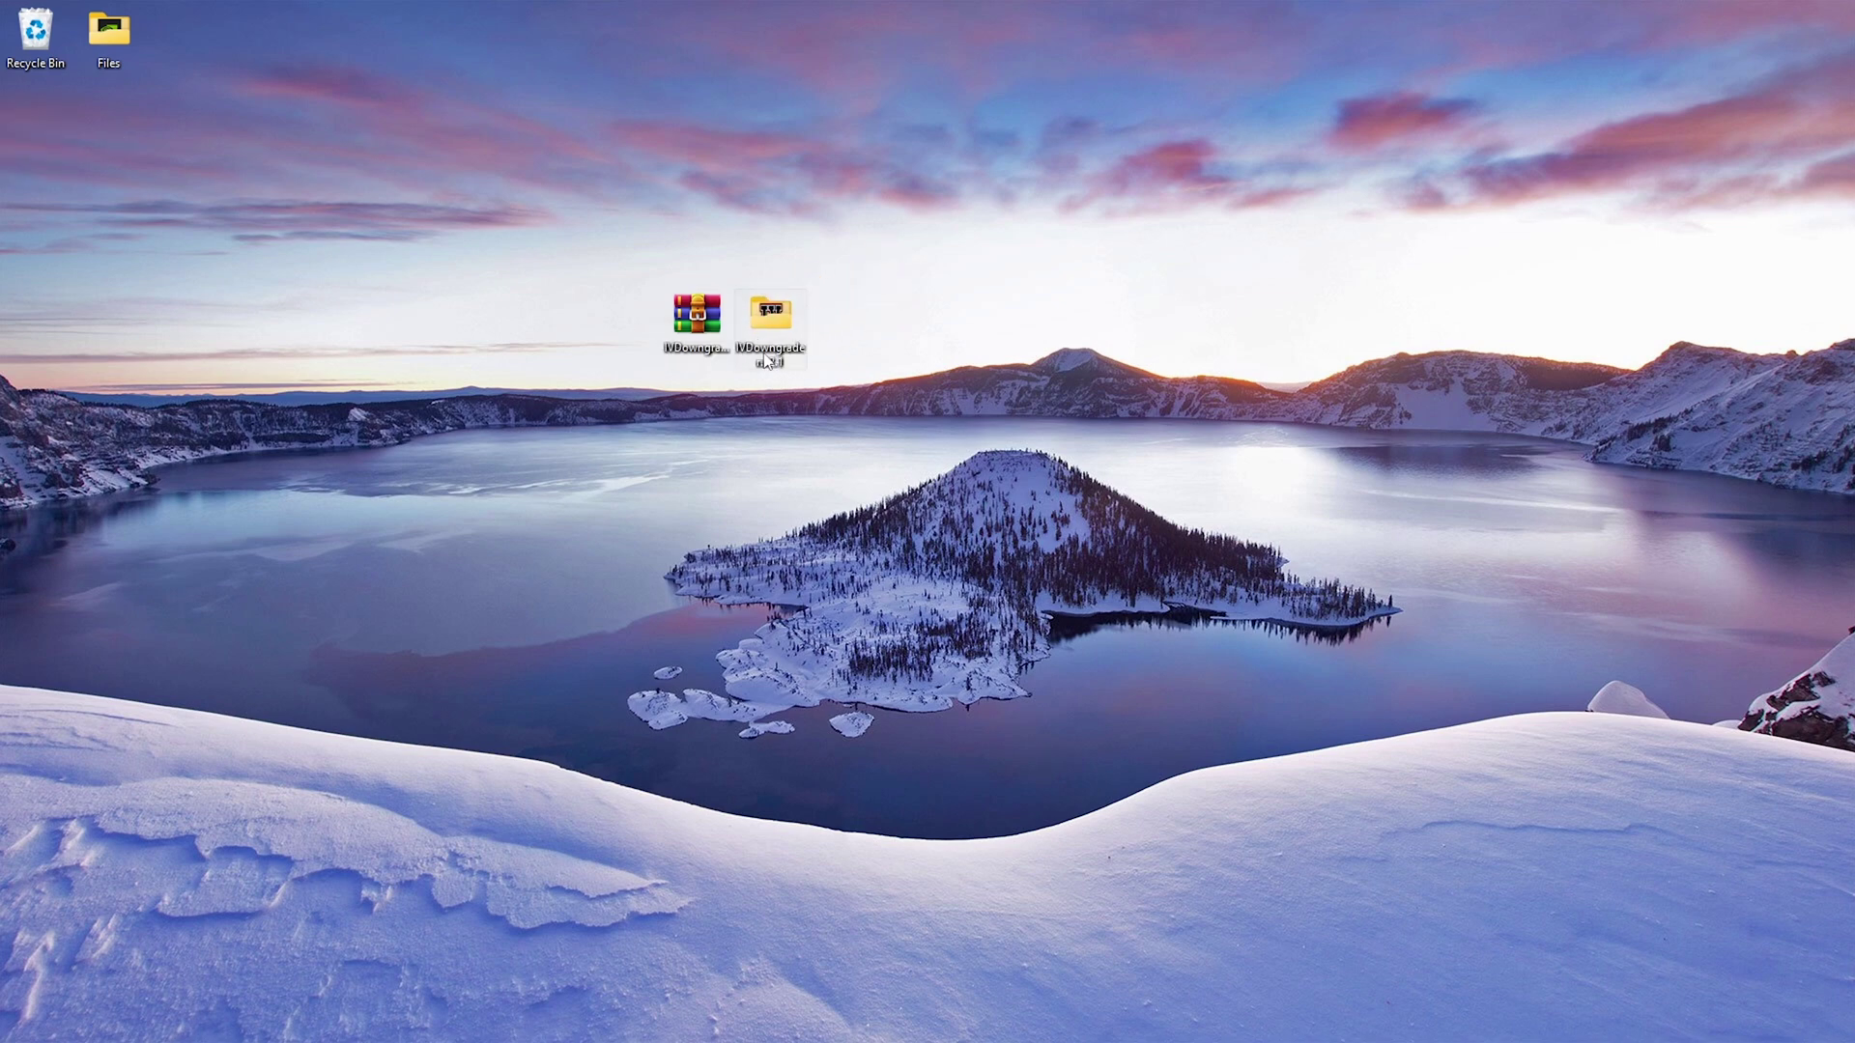
Open the extracted IVDowngrader.v2.1 folder and arrange its window side by side with the GTAIV game folder window.
double_click(796, 353)
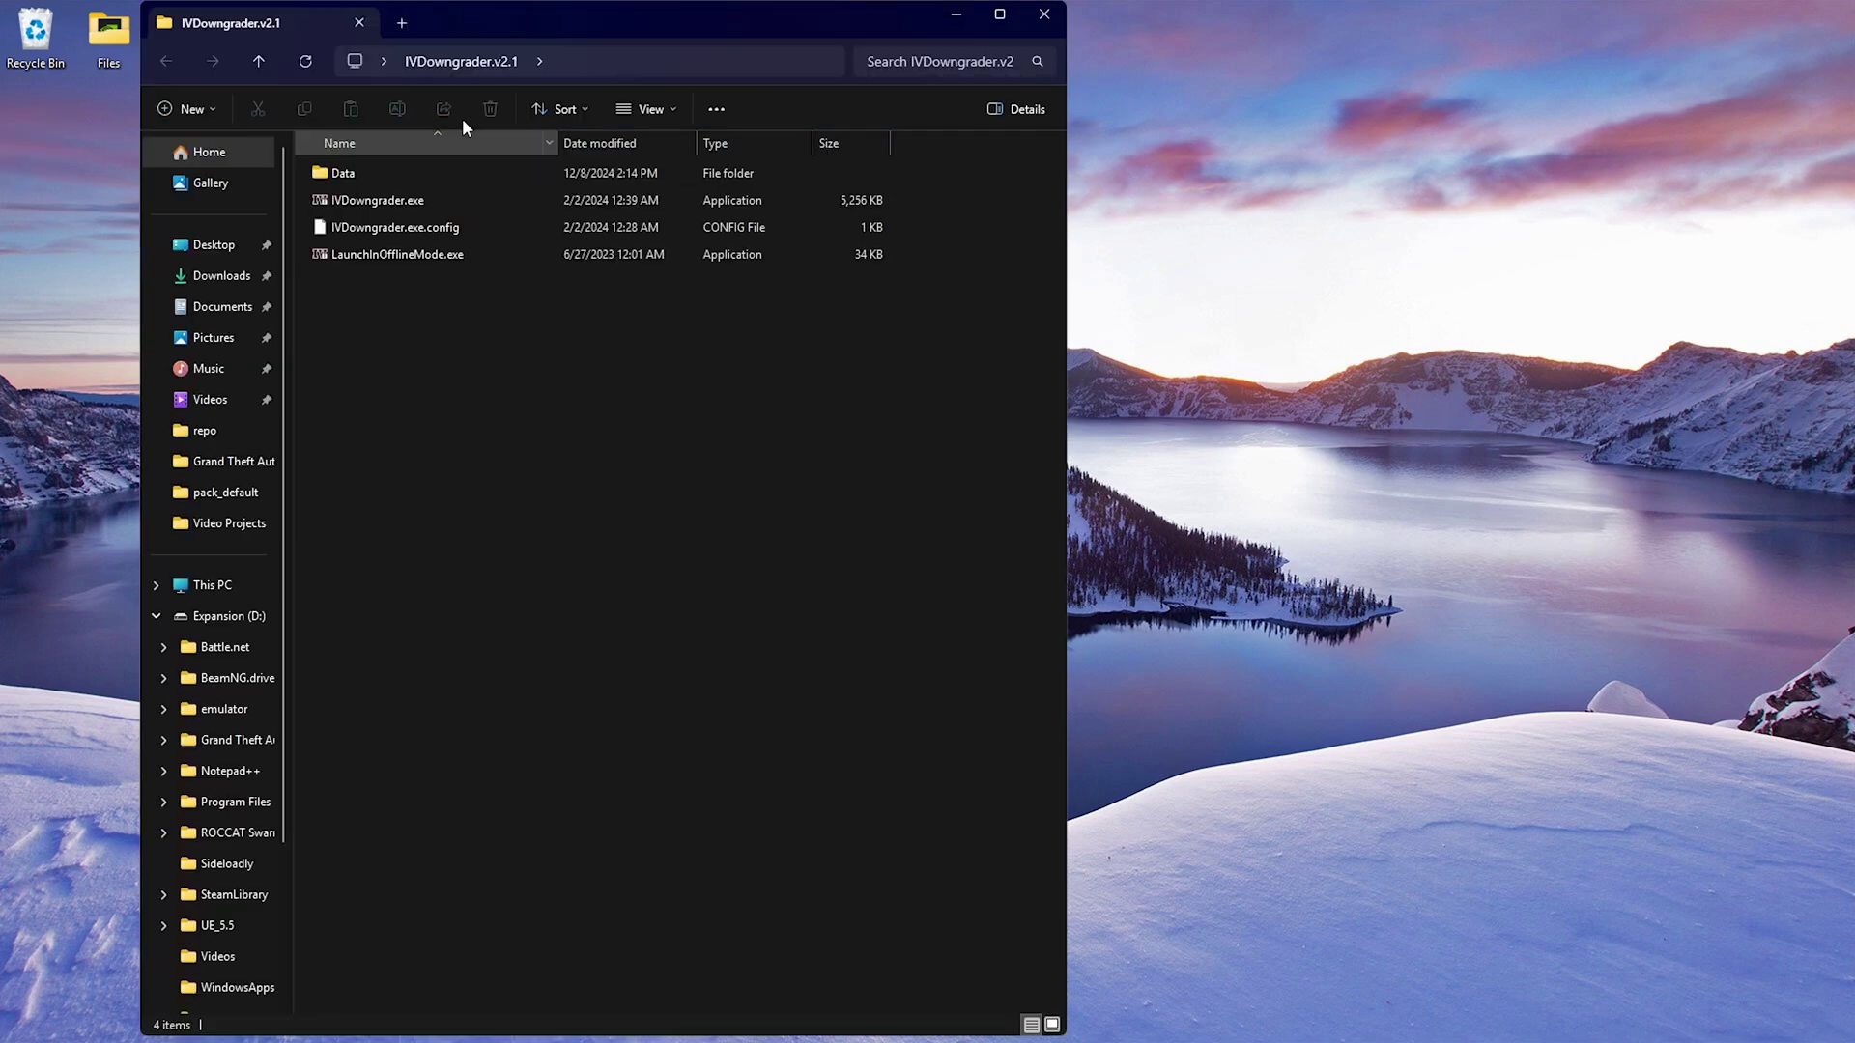
drag(536, 19, 1329, 16)
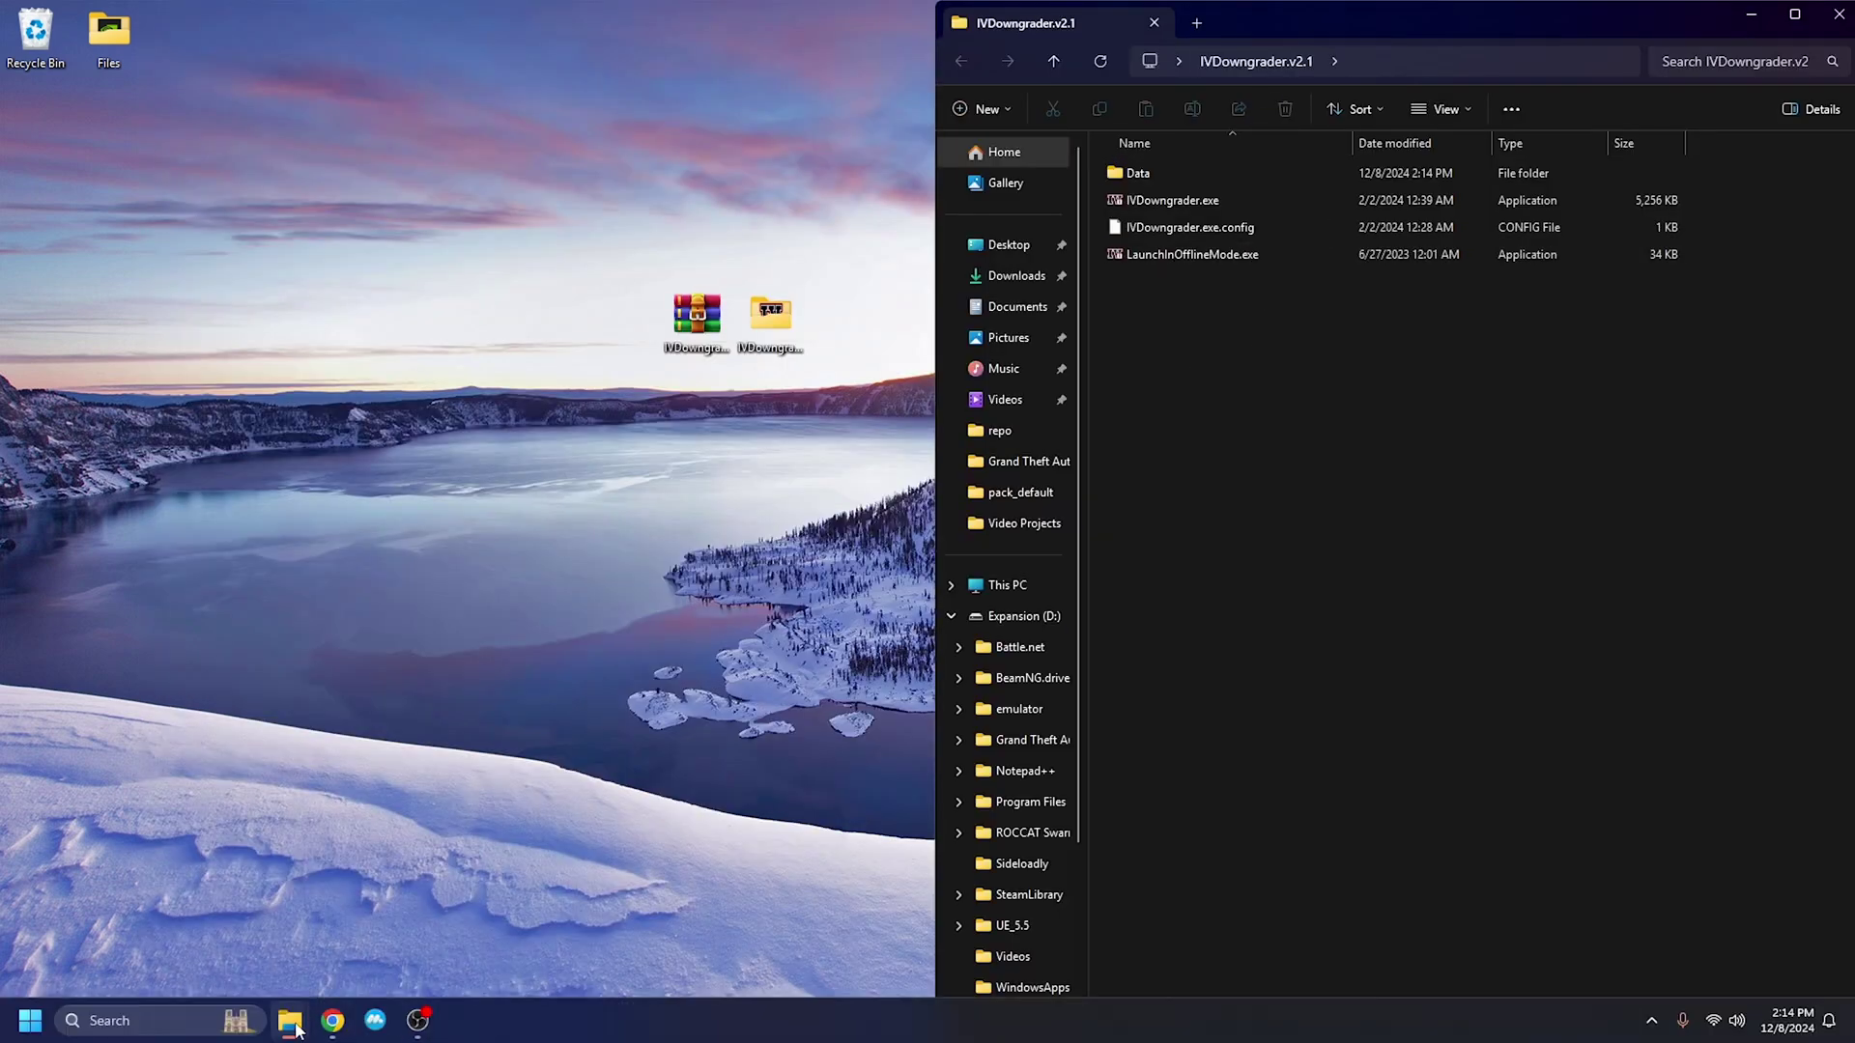
mouse_move(290, 1020)
click(263, 936)
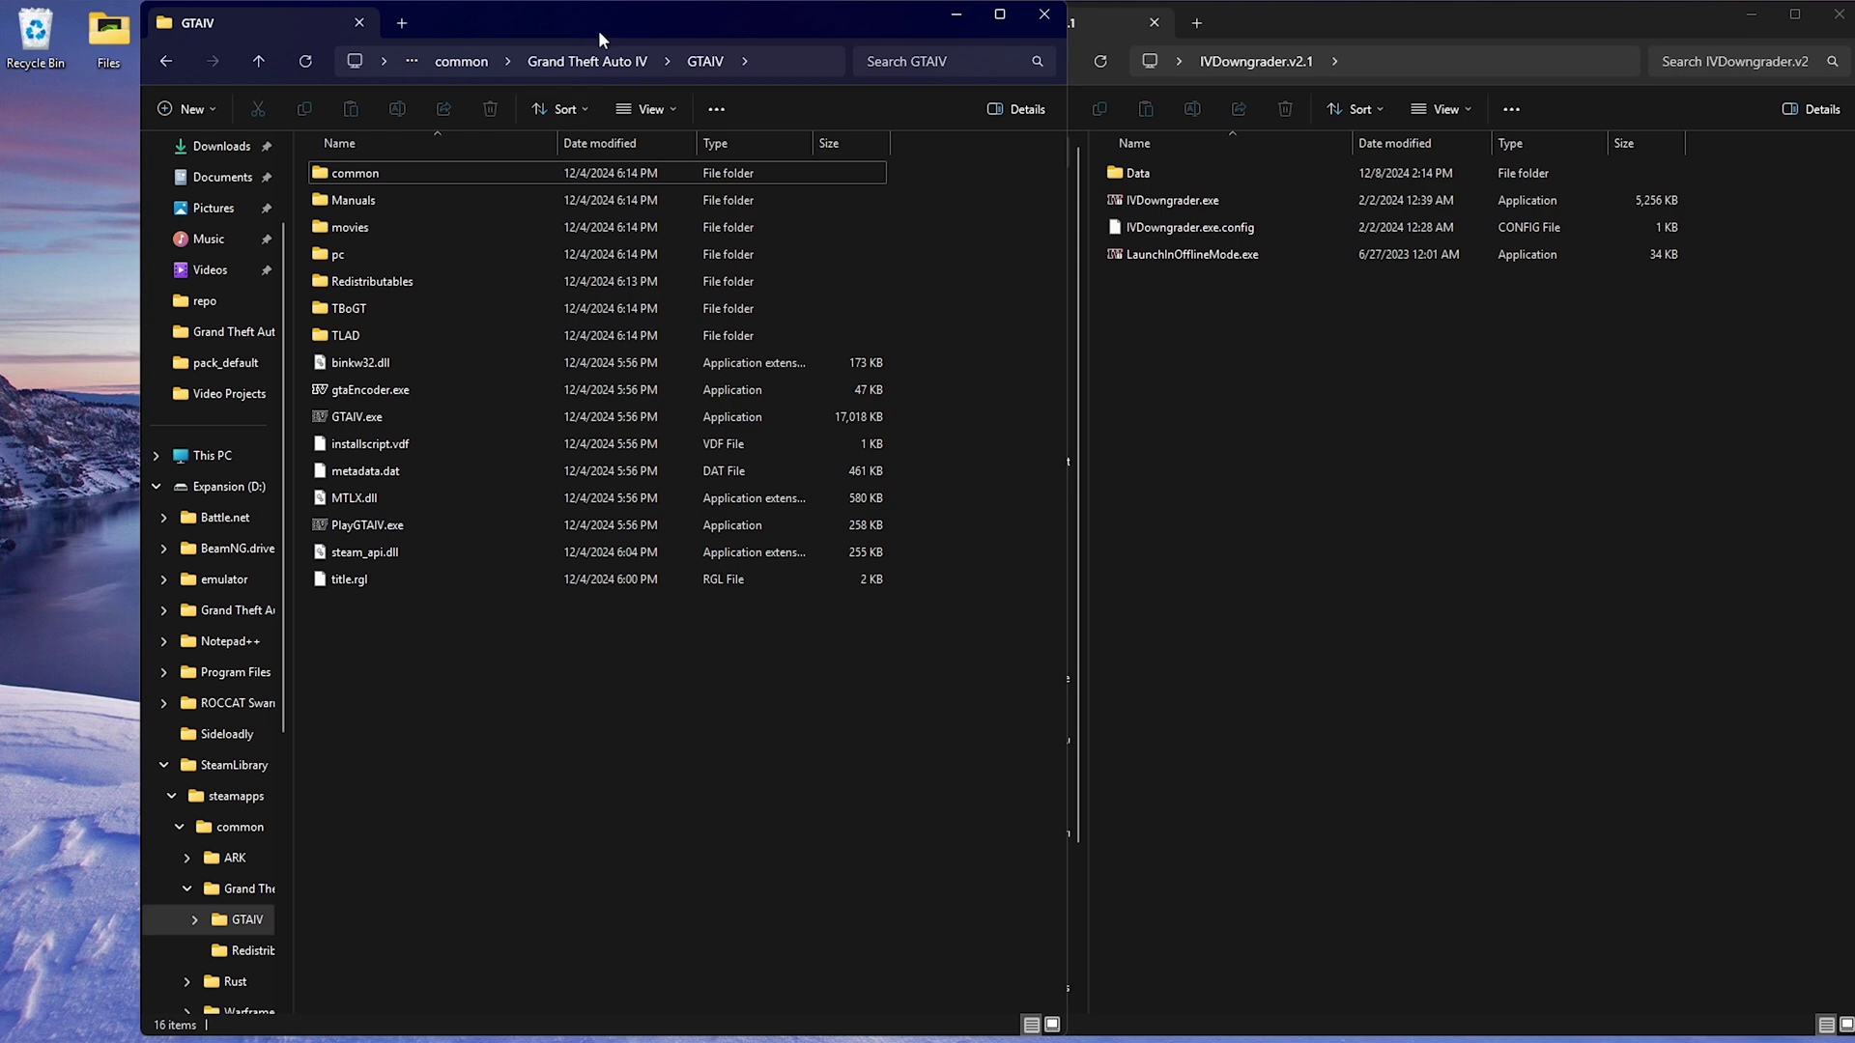
drag(599, 31, 445, 25)
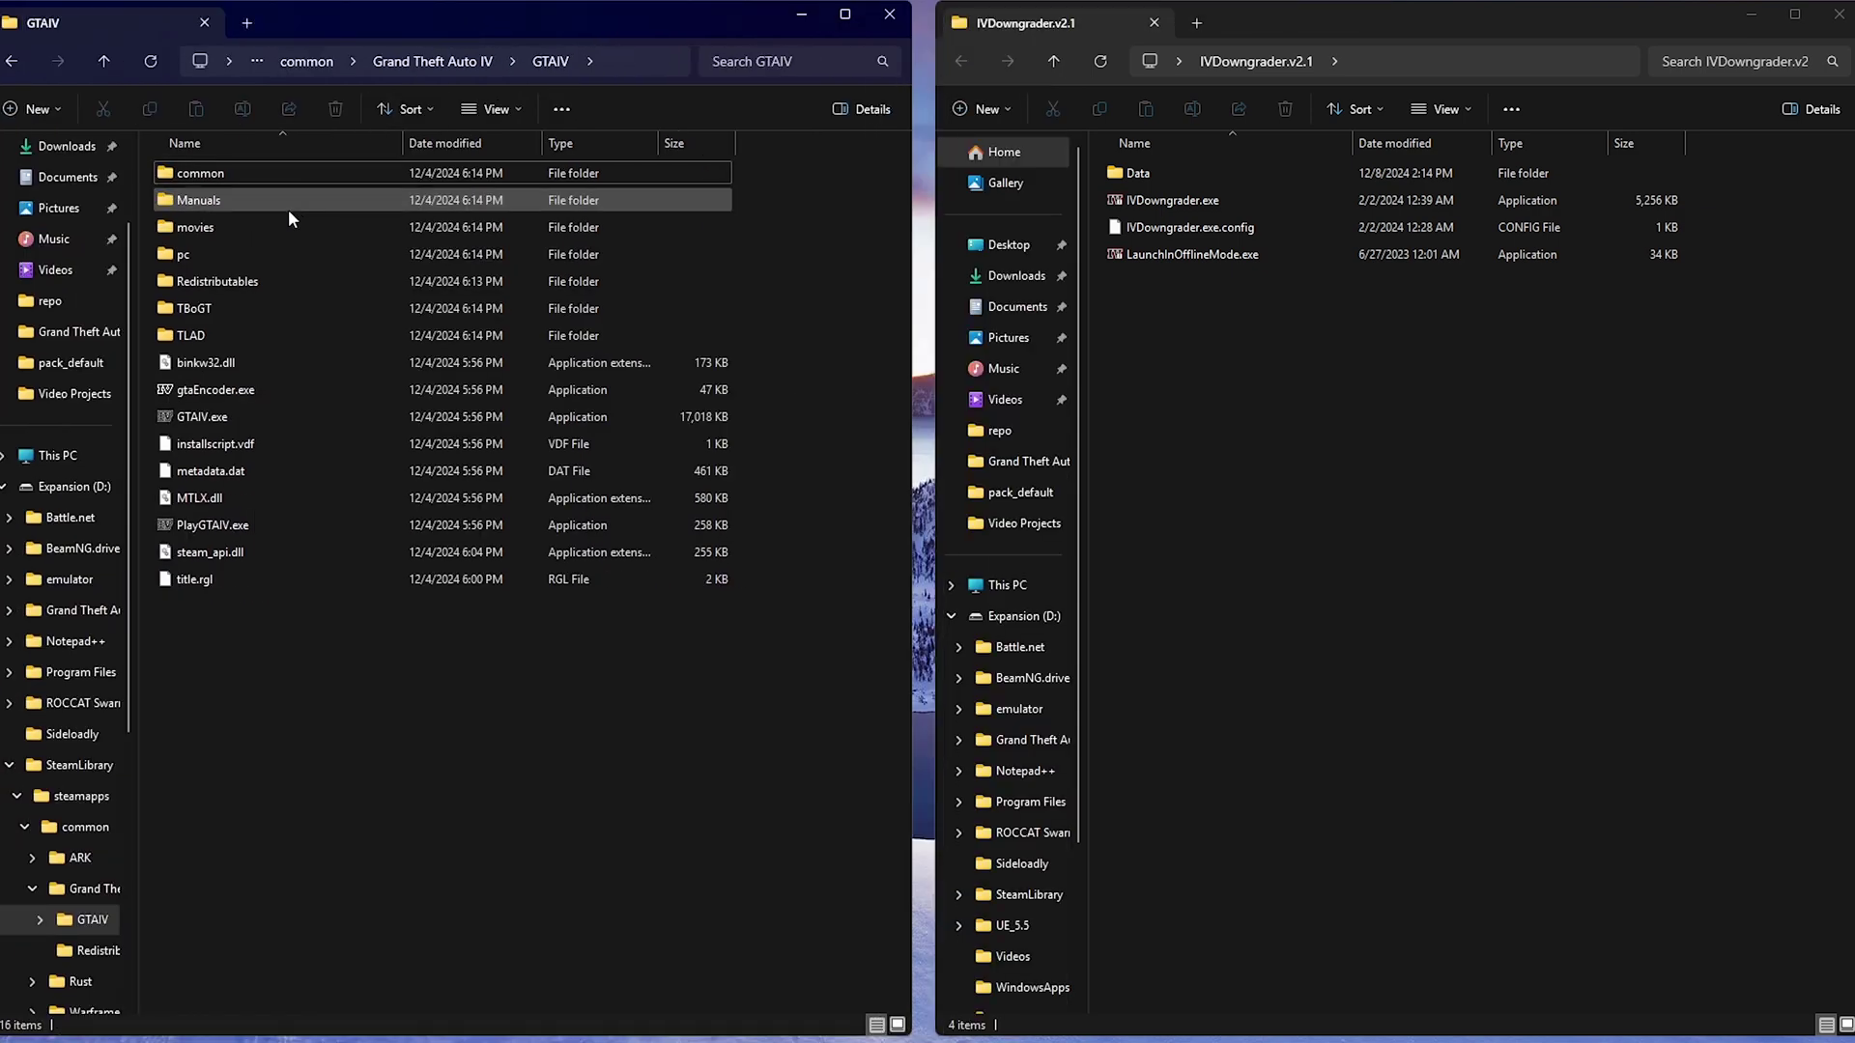
drag(261, 705, 316, 784)
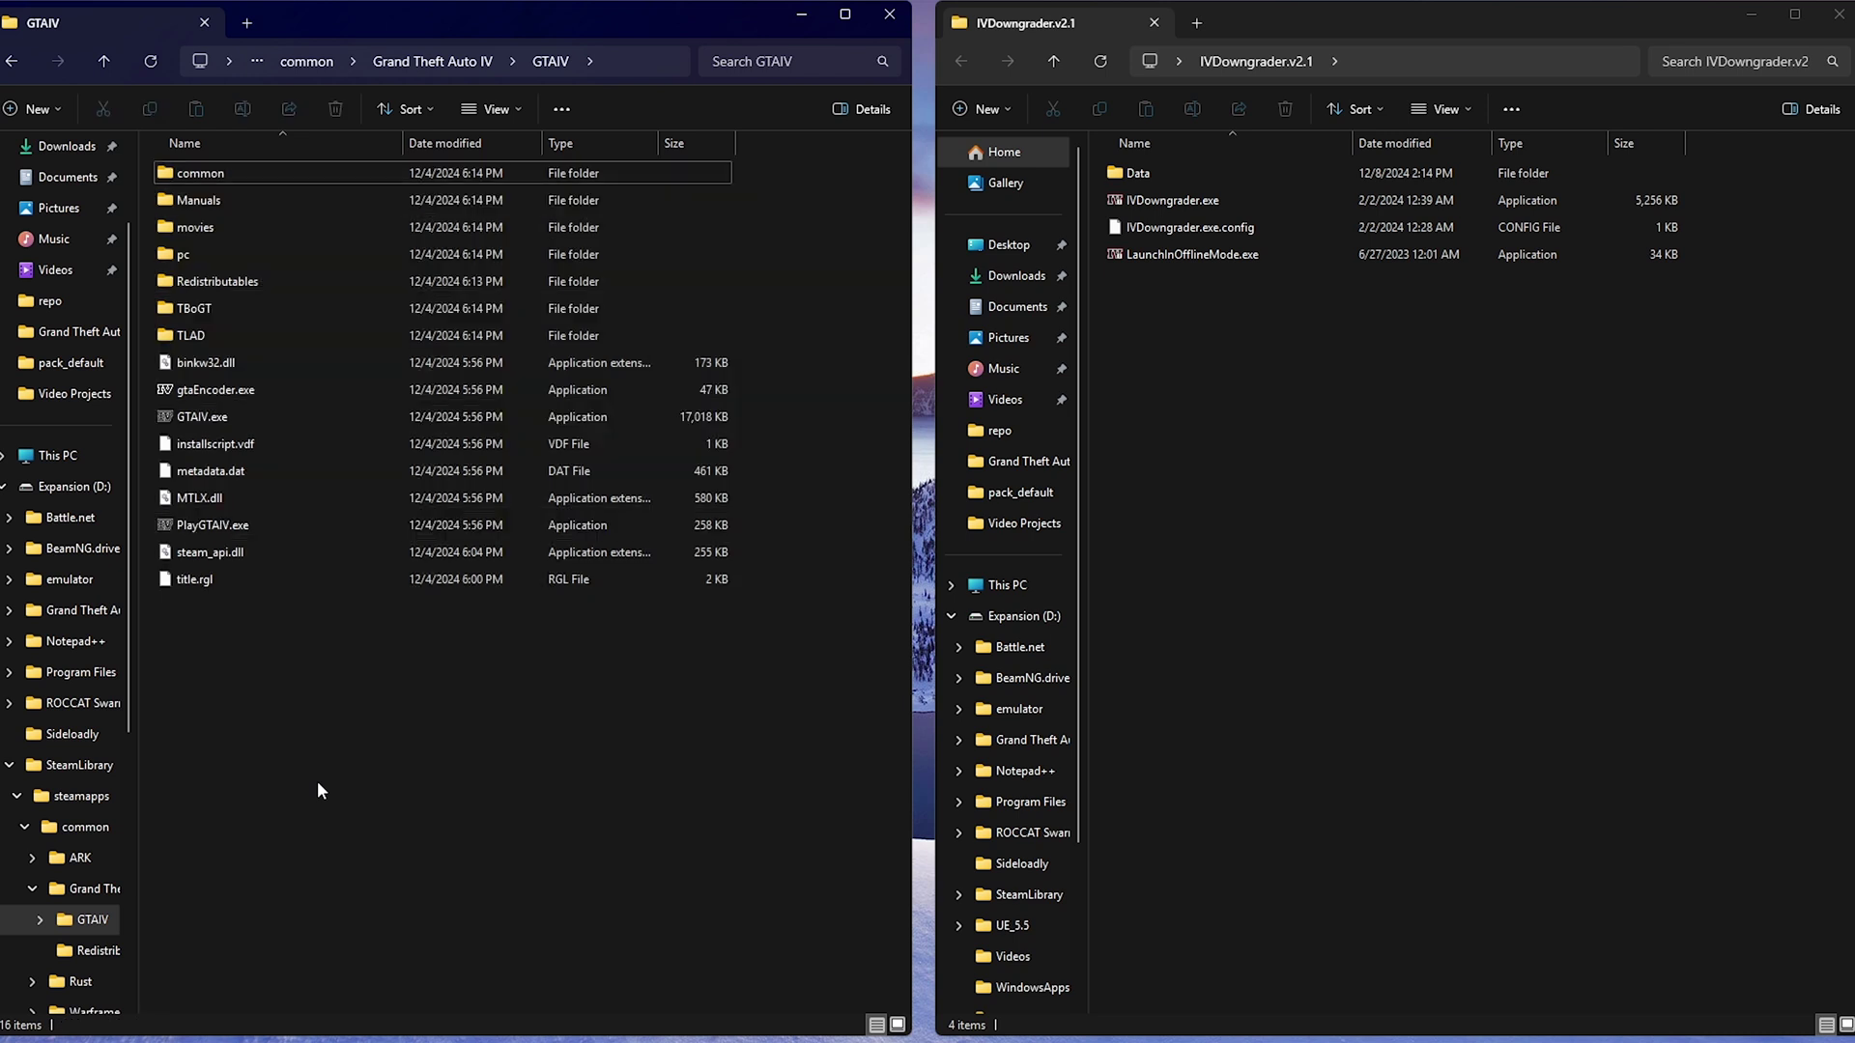
key(super)
key(Escape)
drag(362, 742, 431, 763)
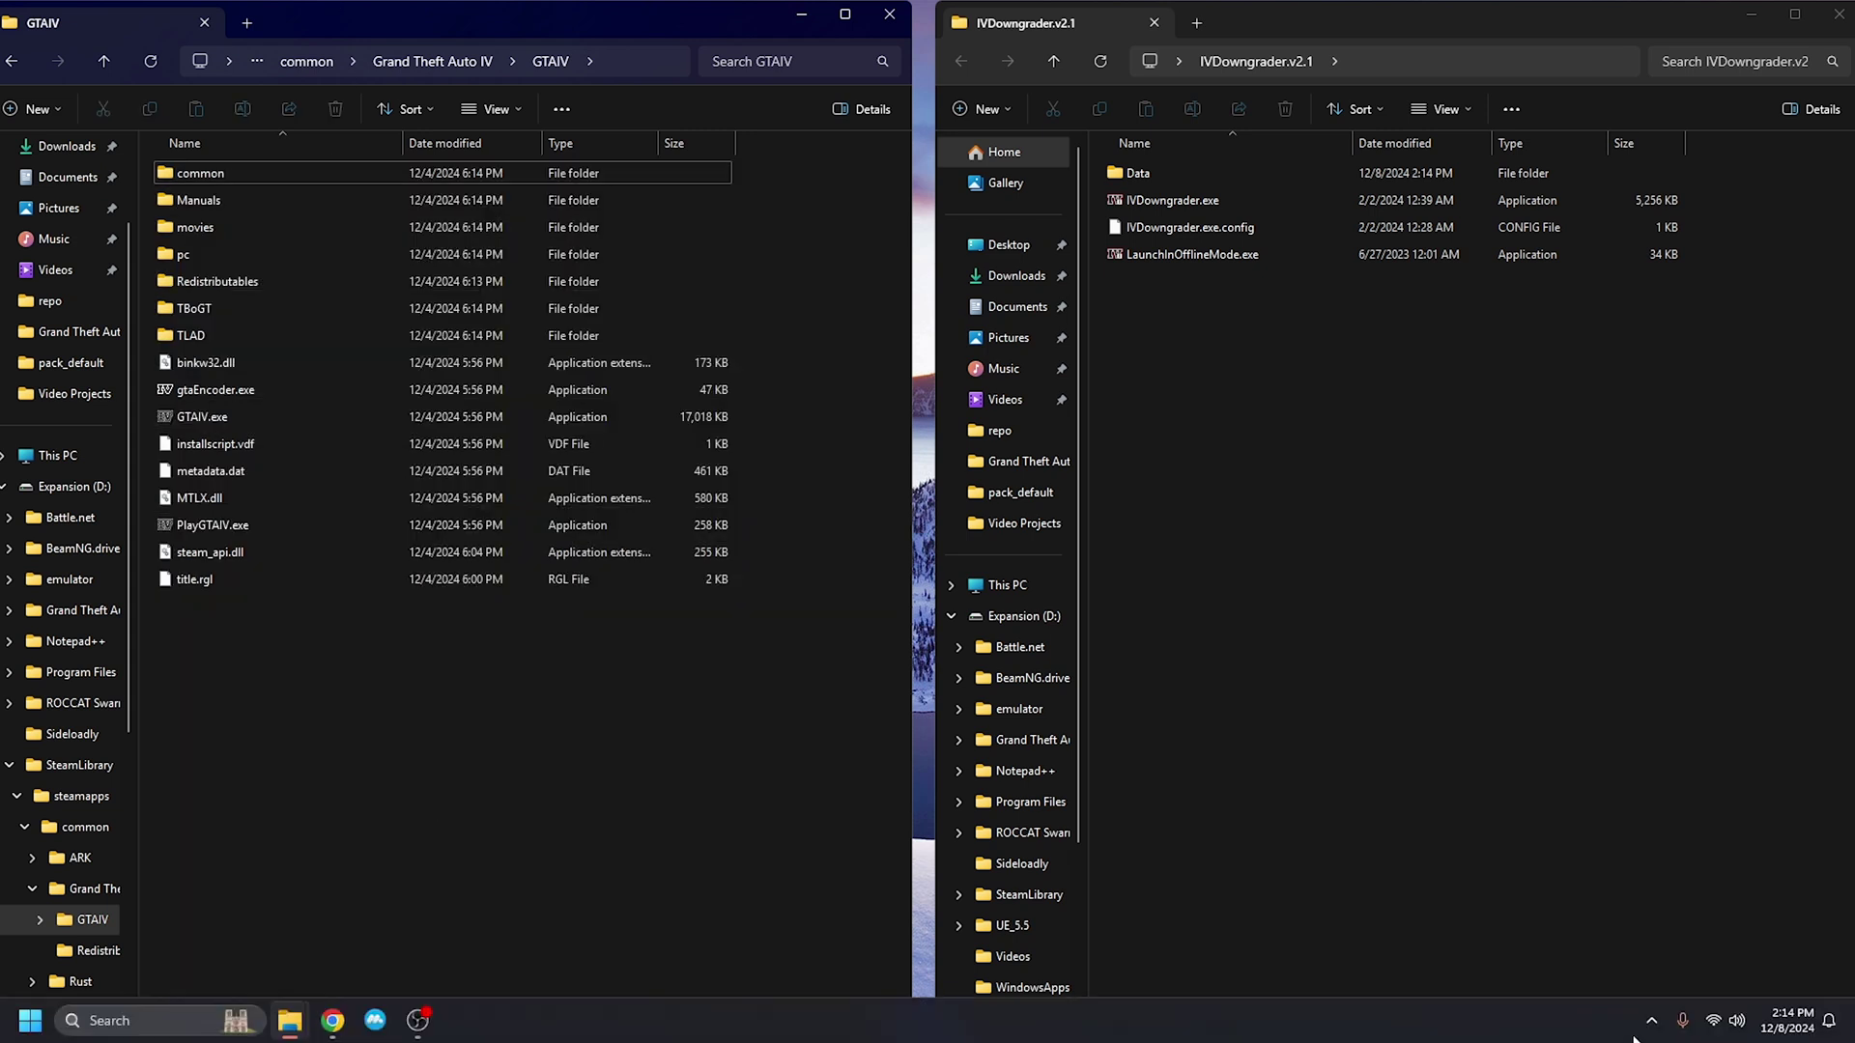
Open the Steam library, review the Updates and Installed Files properties of Grand Theft Auto IV: The Complete Edition, and close the properties.
click(1651, 1019)
right_click(1574, 964)
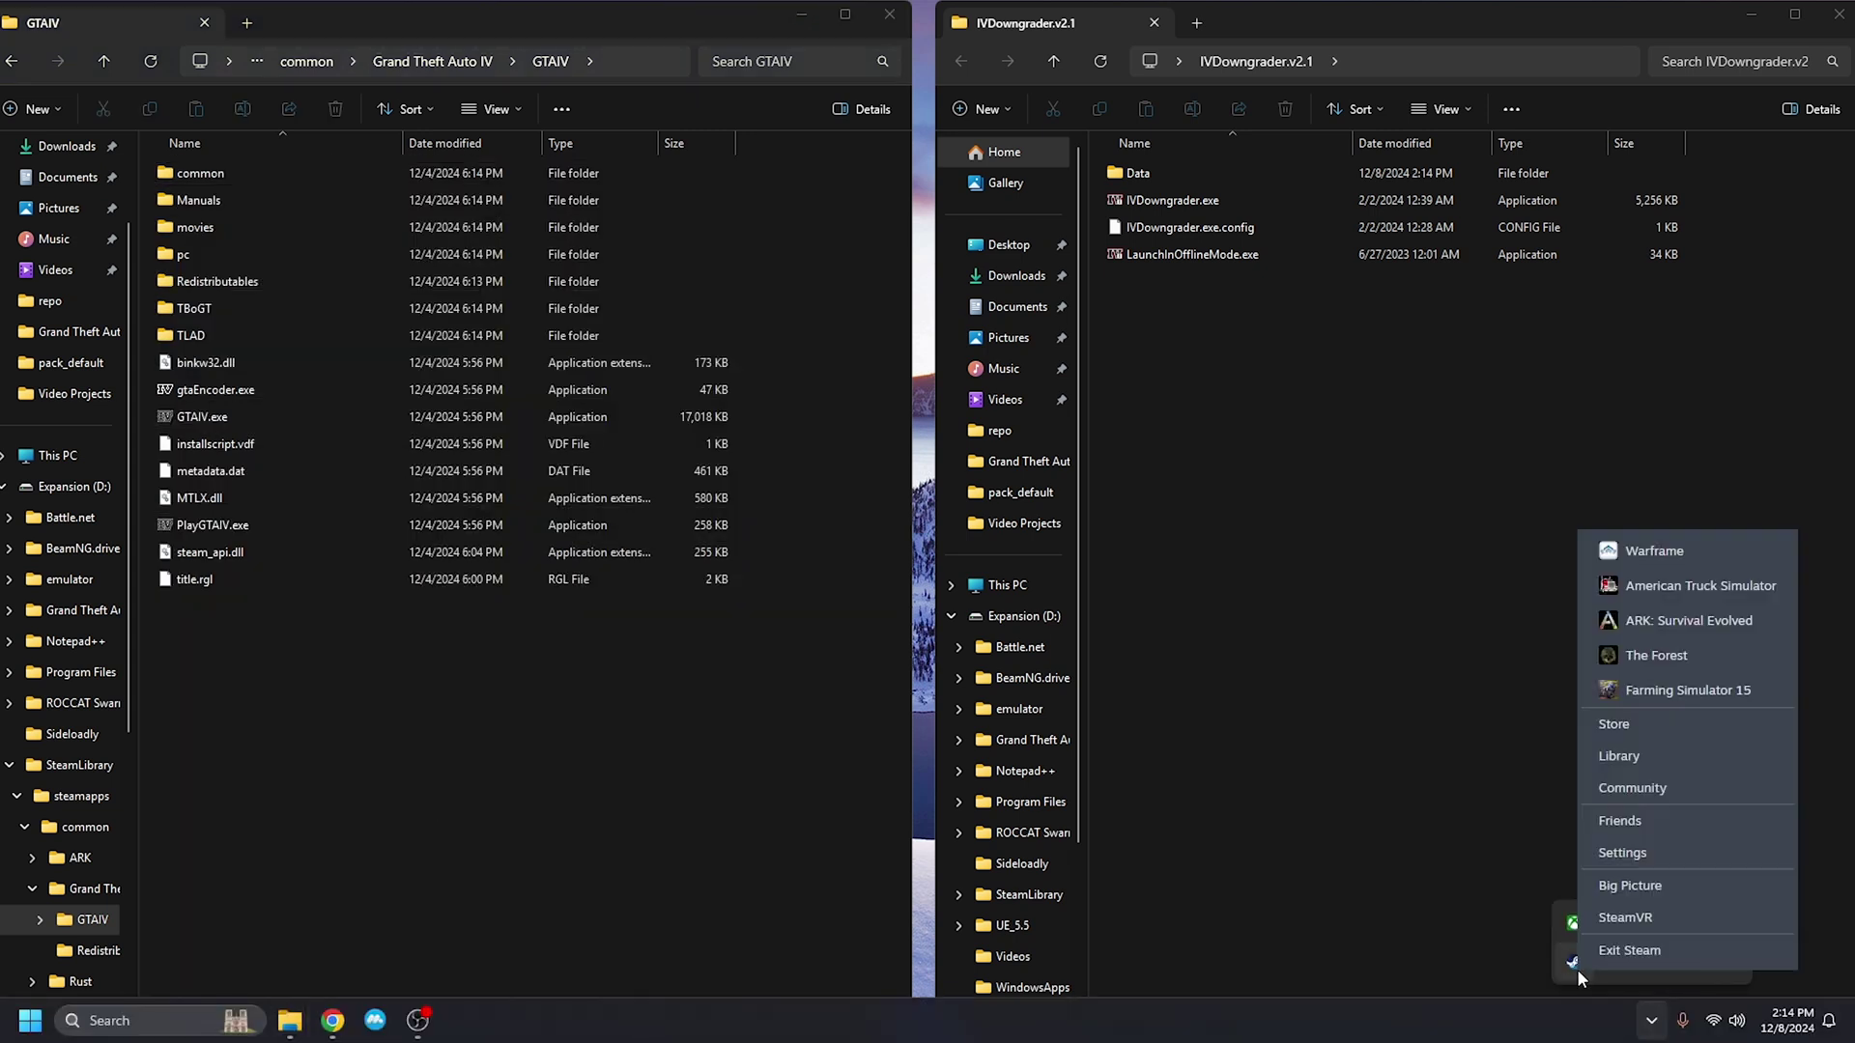
click(1633, 757)
right_click(155, 338)
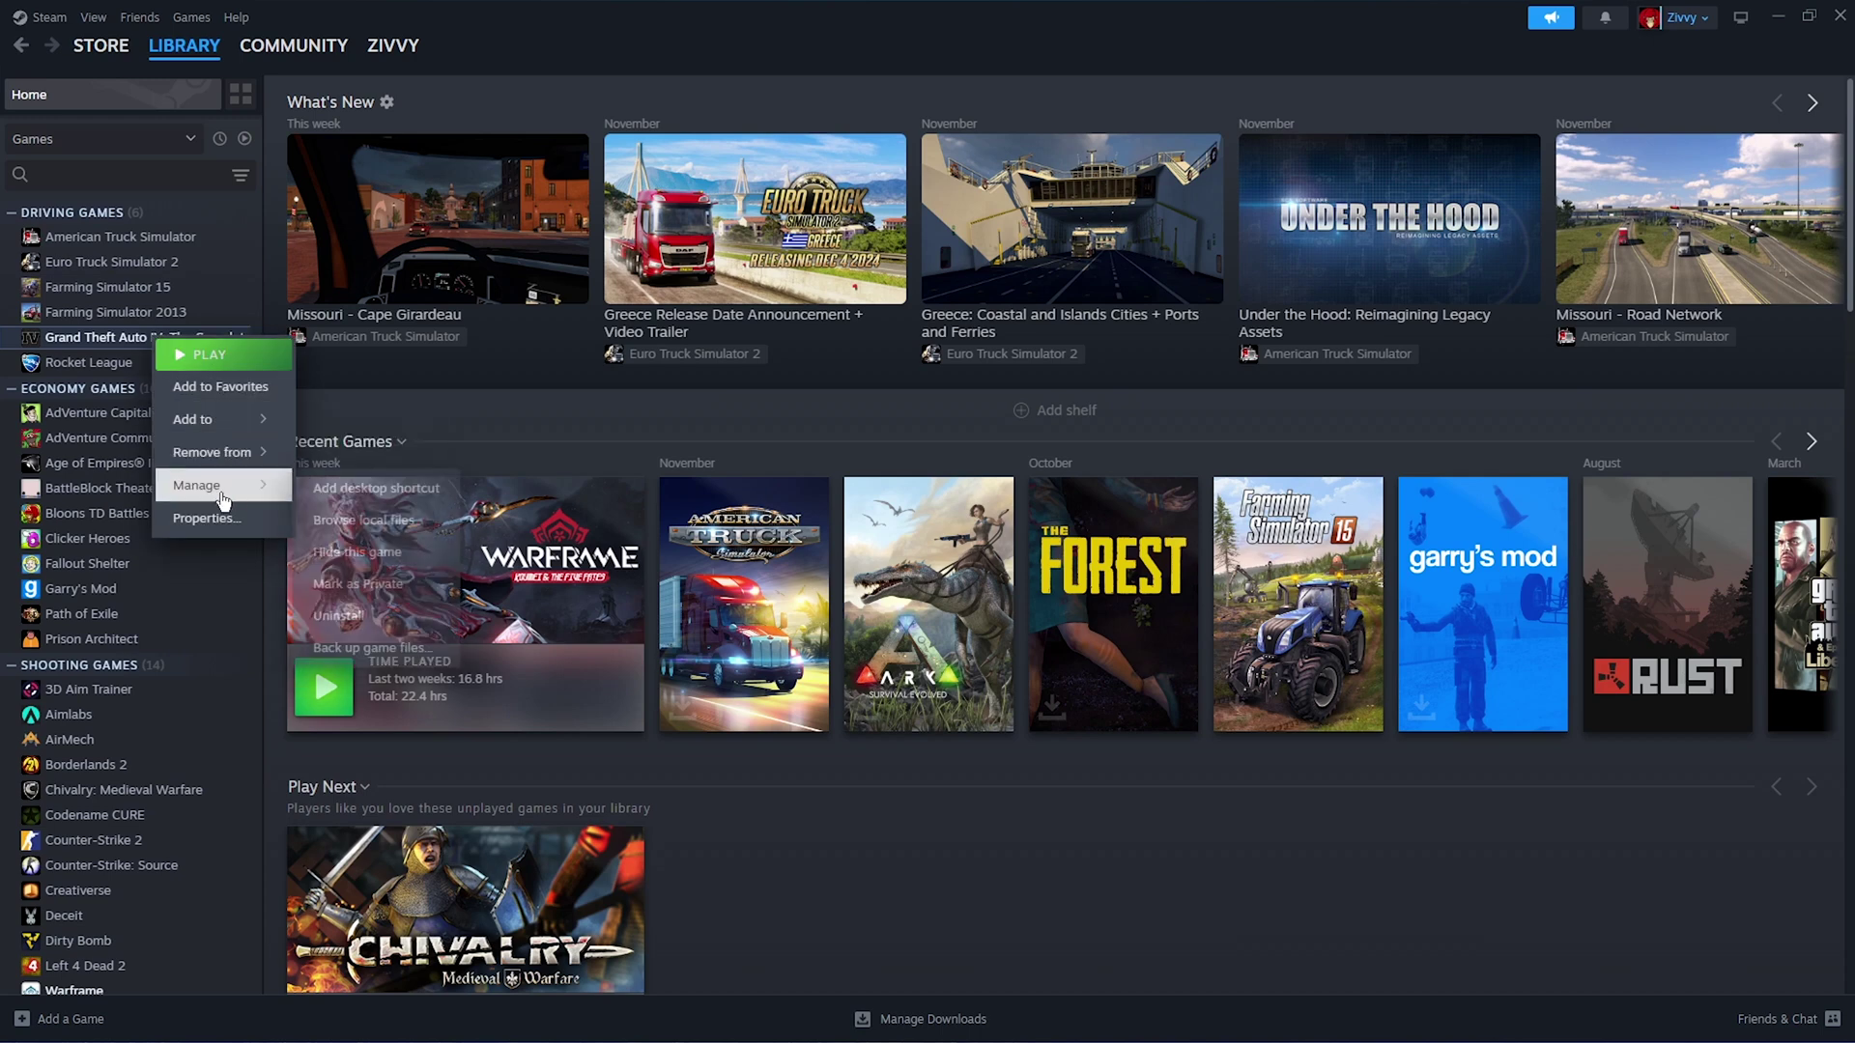
mouse_move(222, 485)
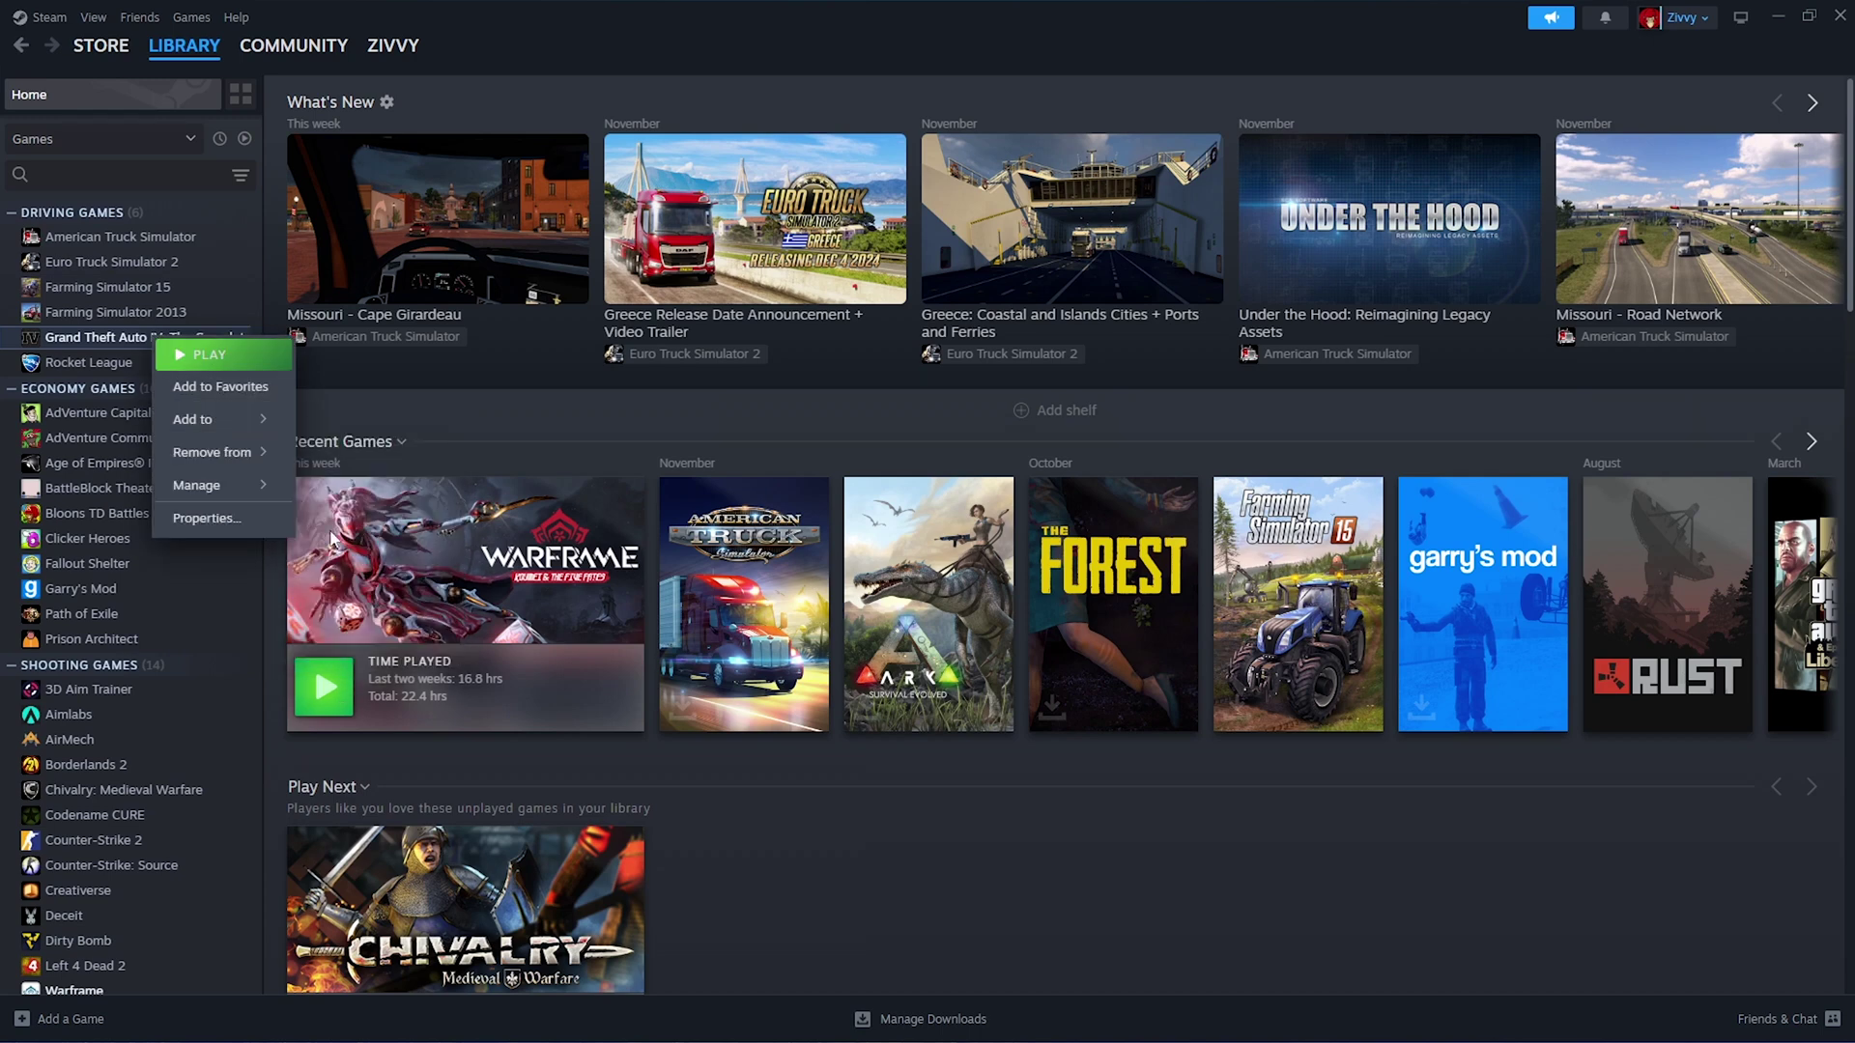
click(232, 542)
click(599, 428)
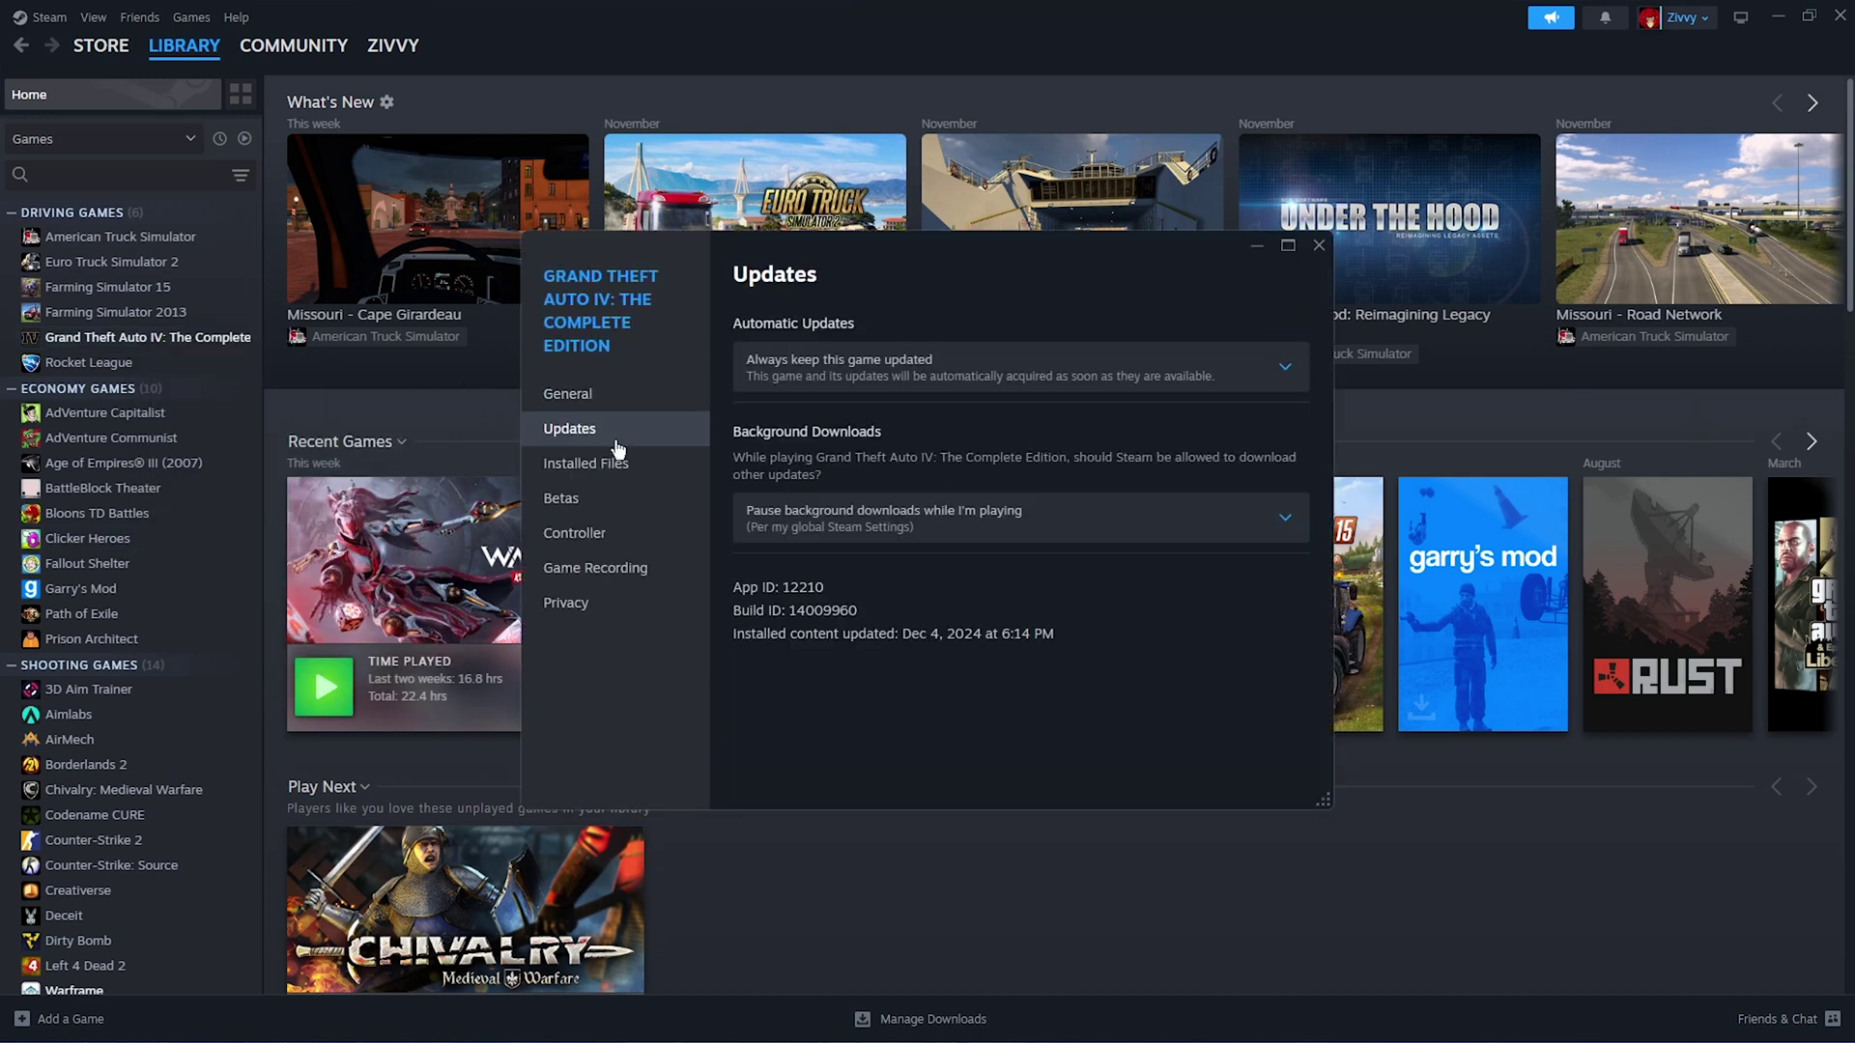
click(608, 472)
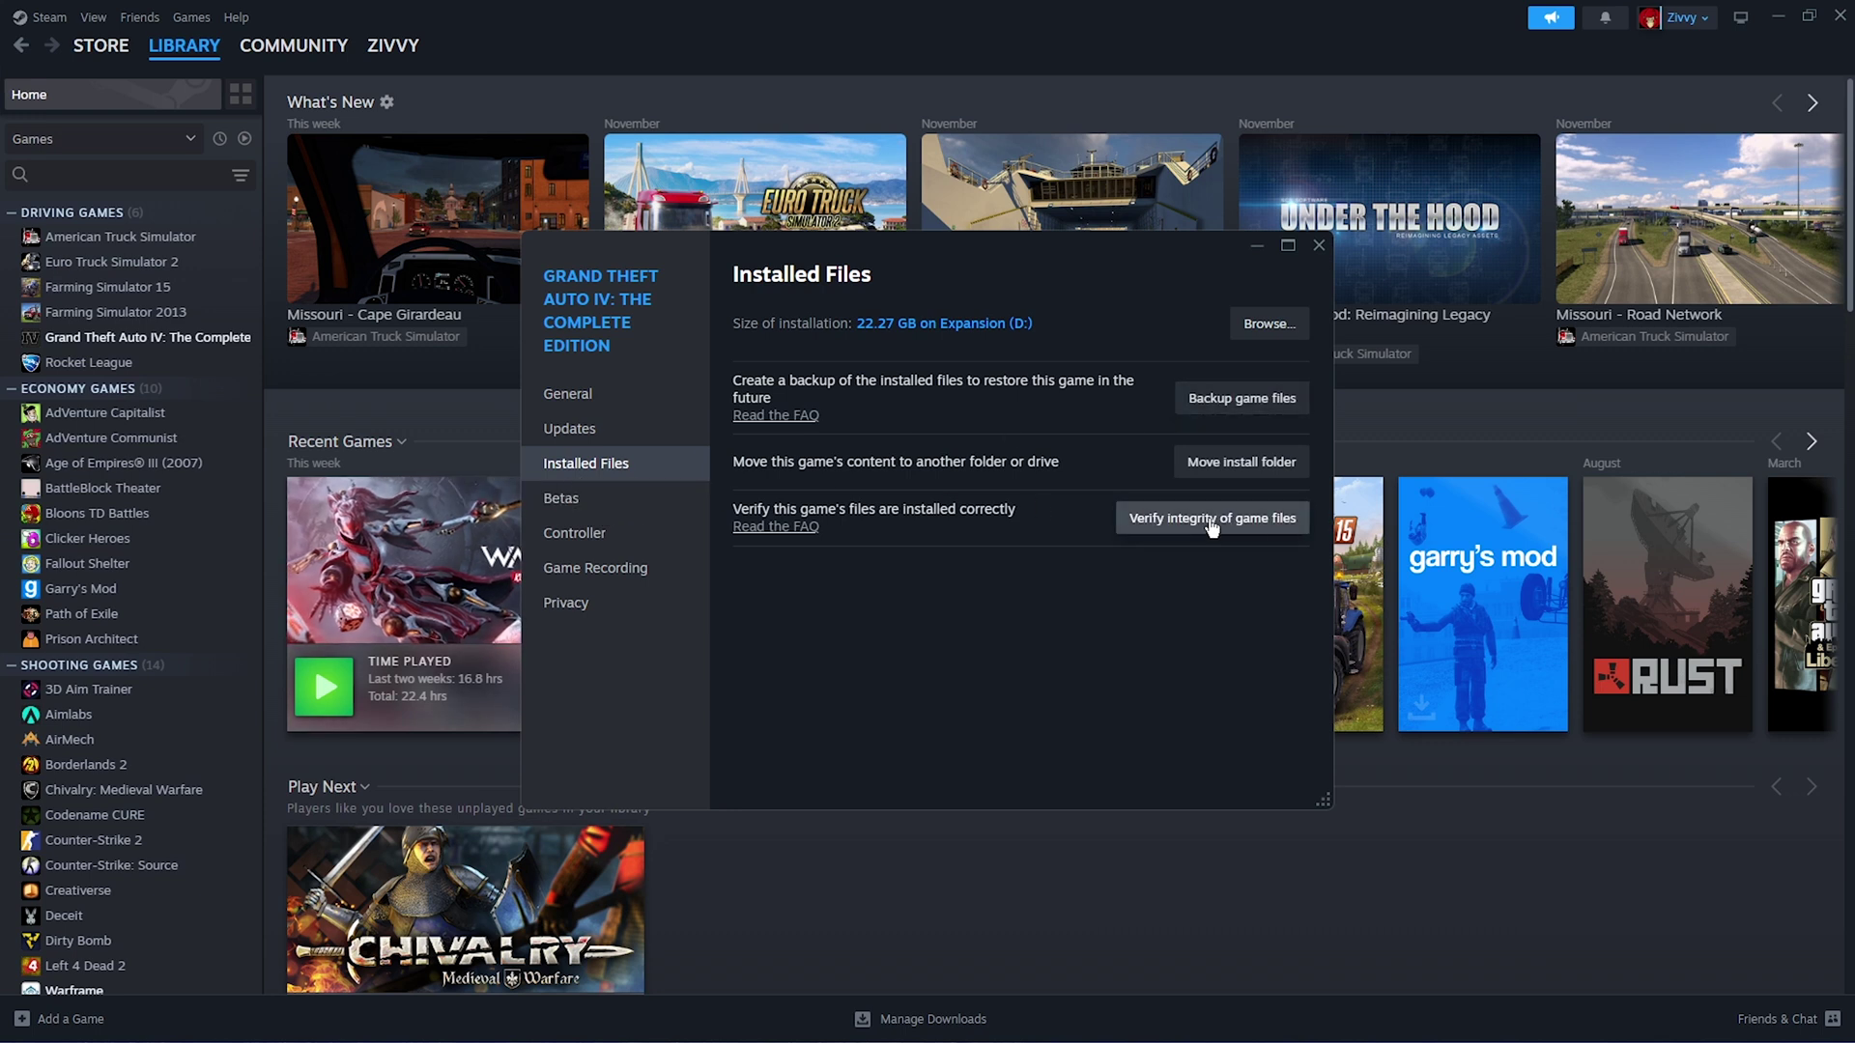
click(1319, 247)
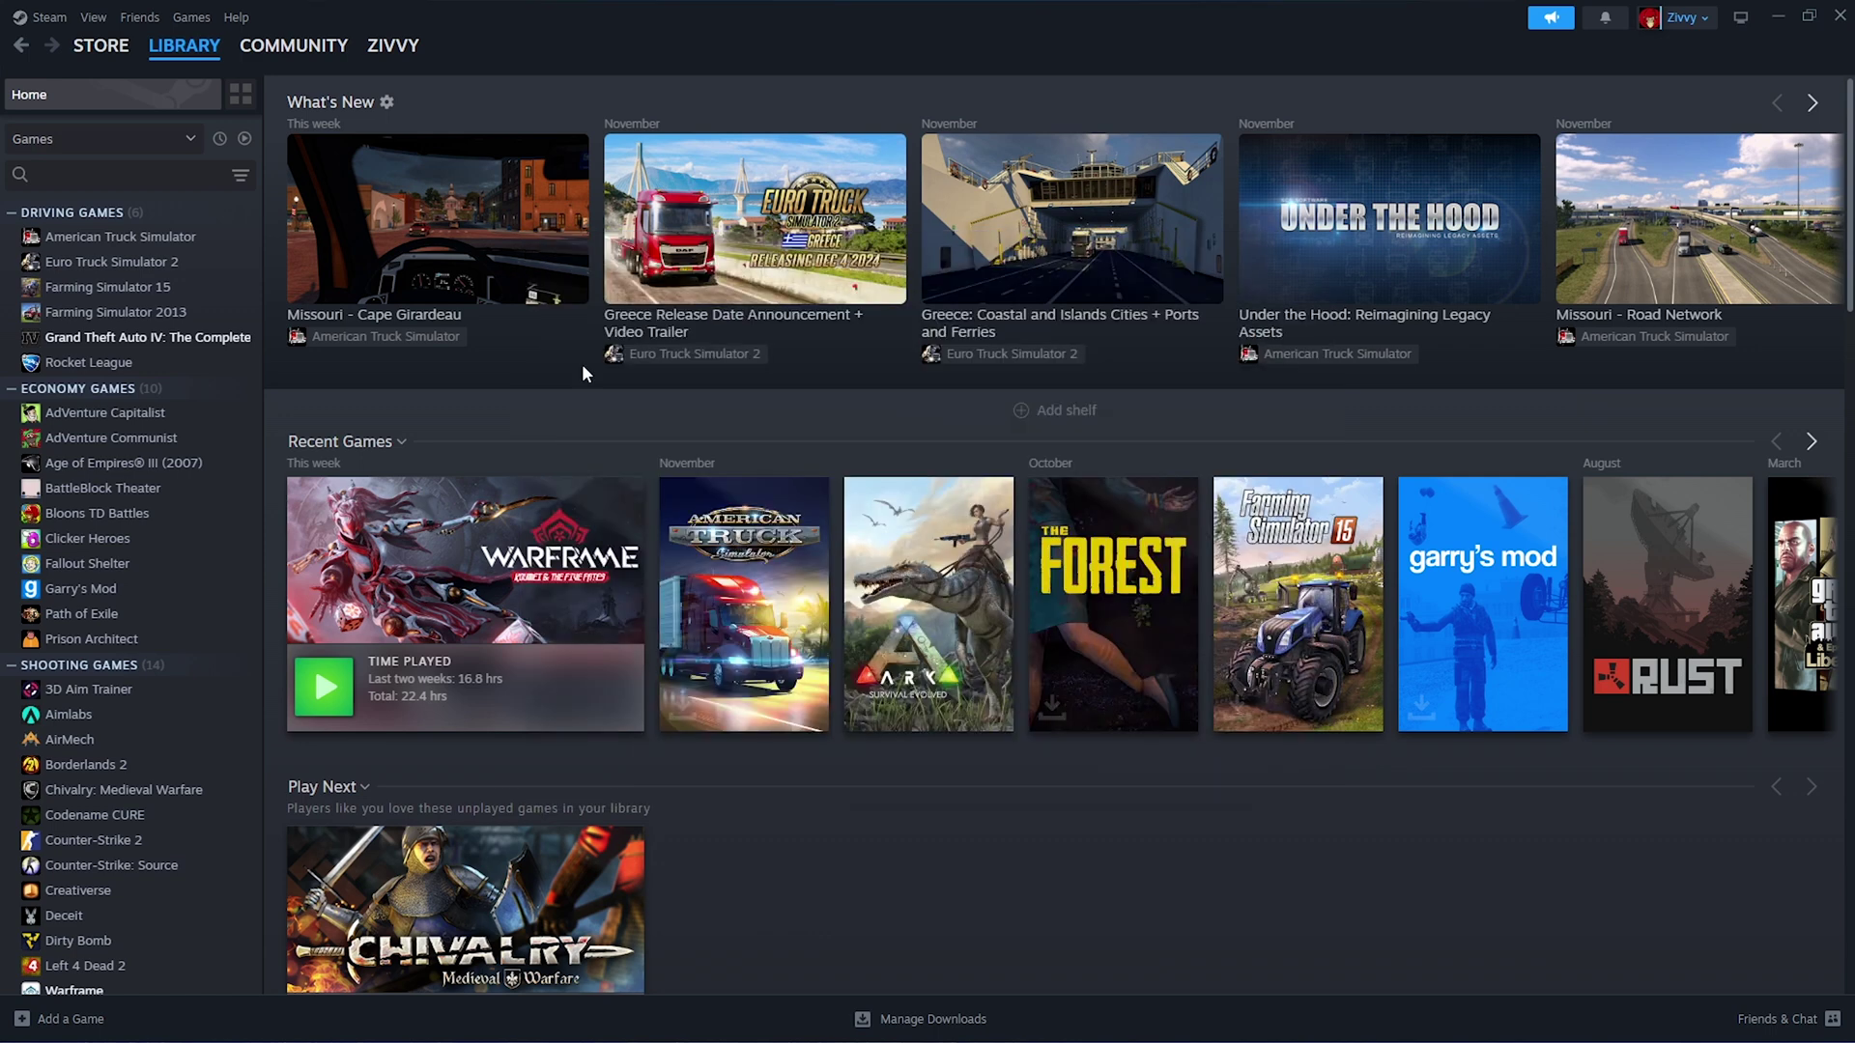
Switch back to File Explorer with the GTAIV and IVDowngrader.v2.1 folder windows side by side.
key(alt+Tab)
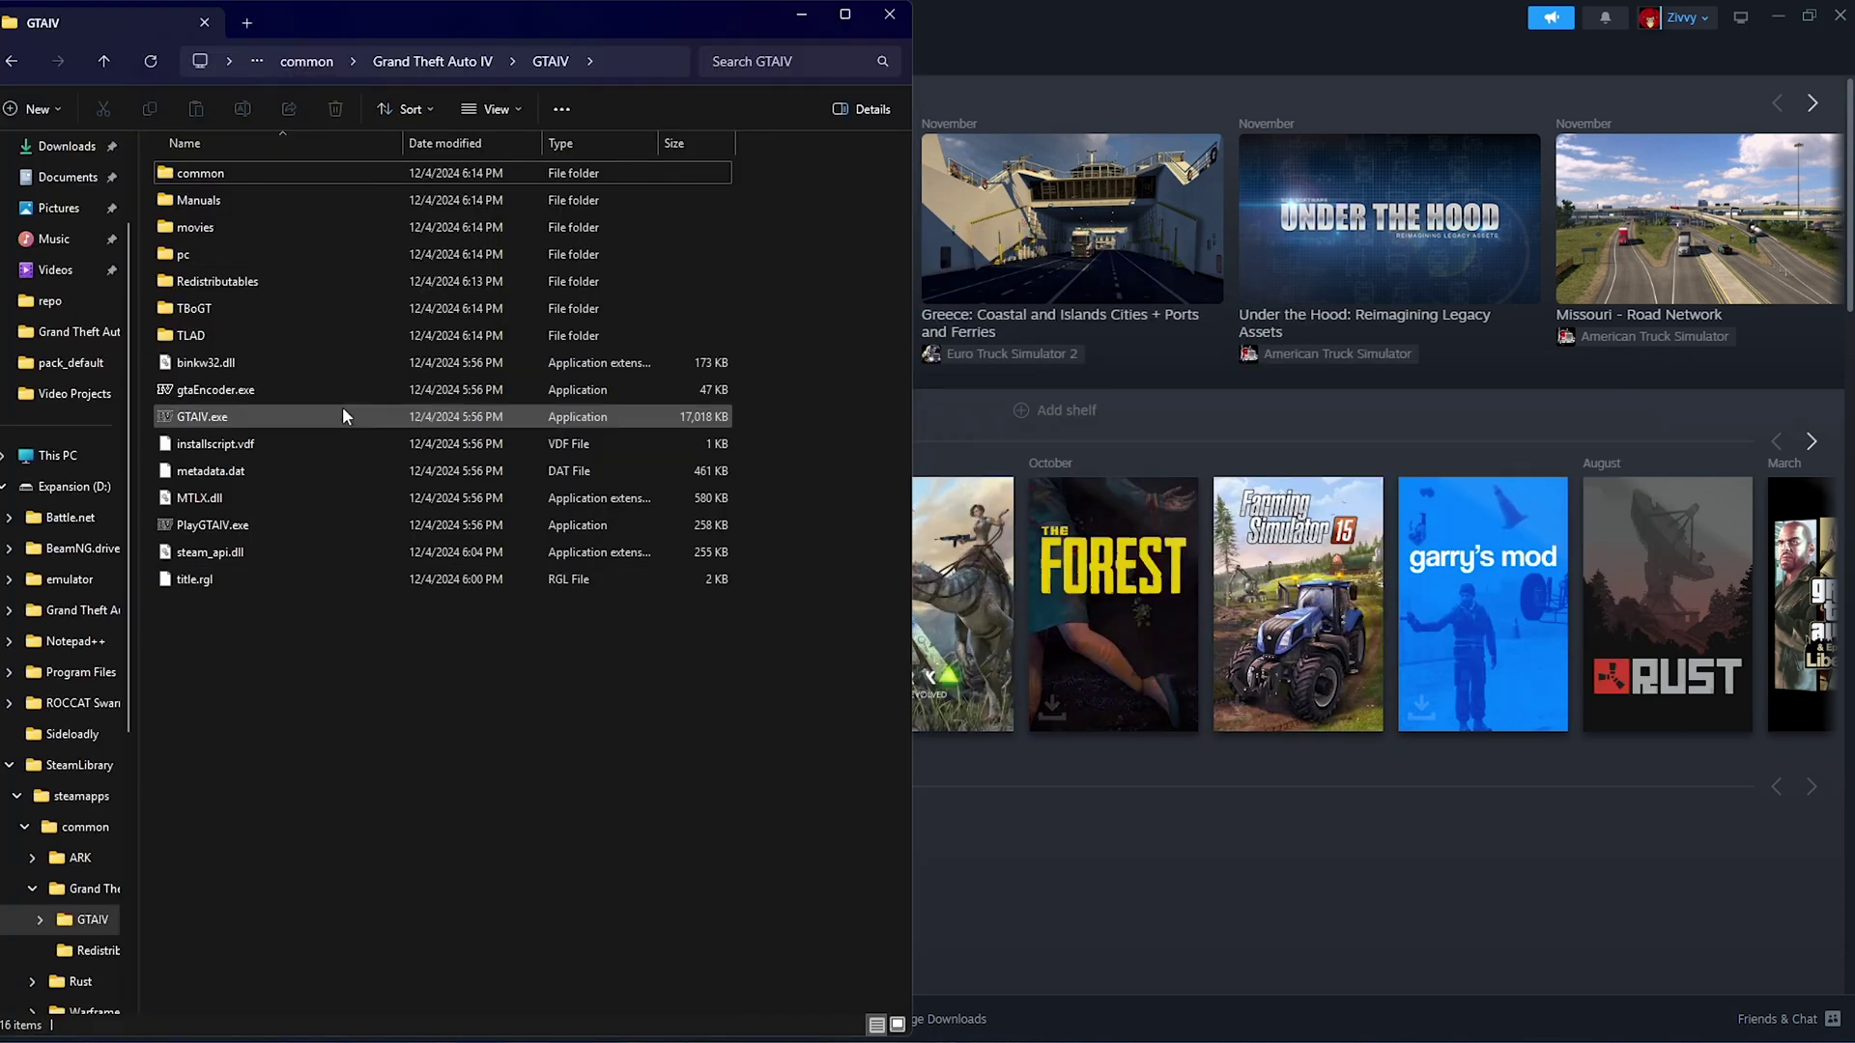
key(alt+Tab)
click(748, 423)
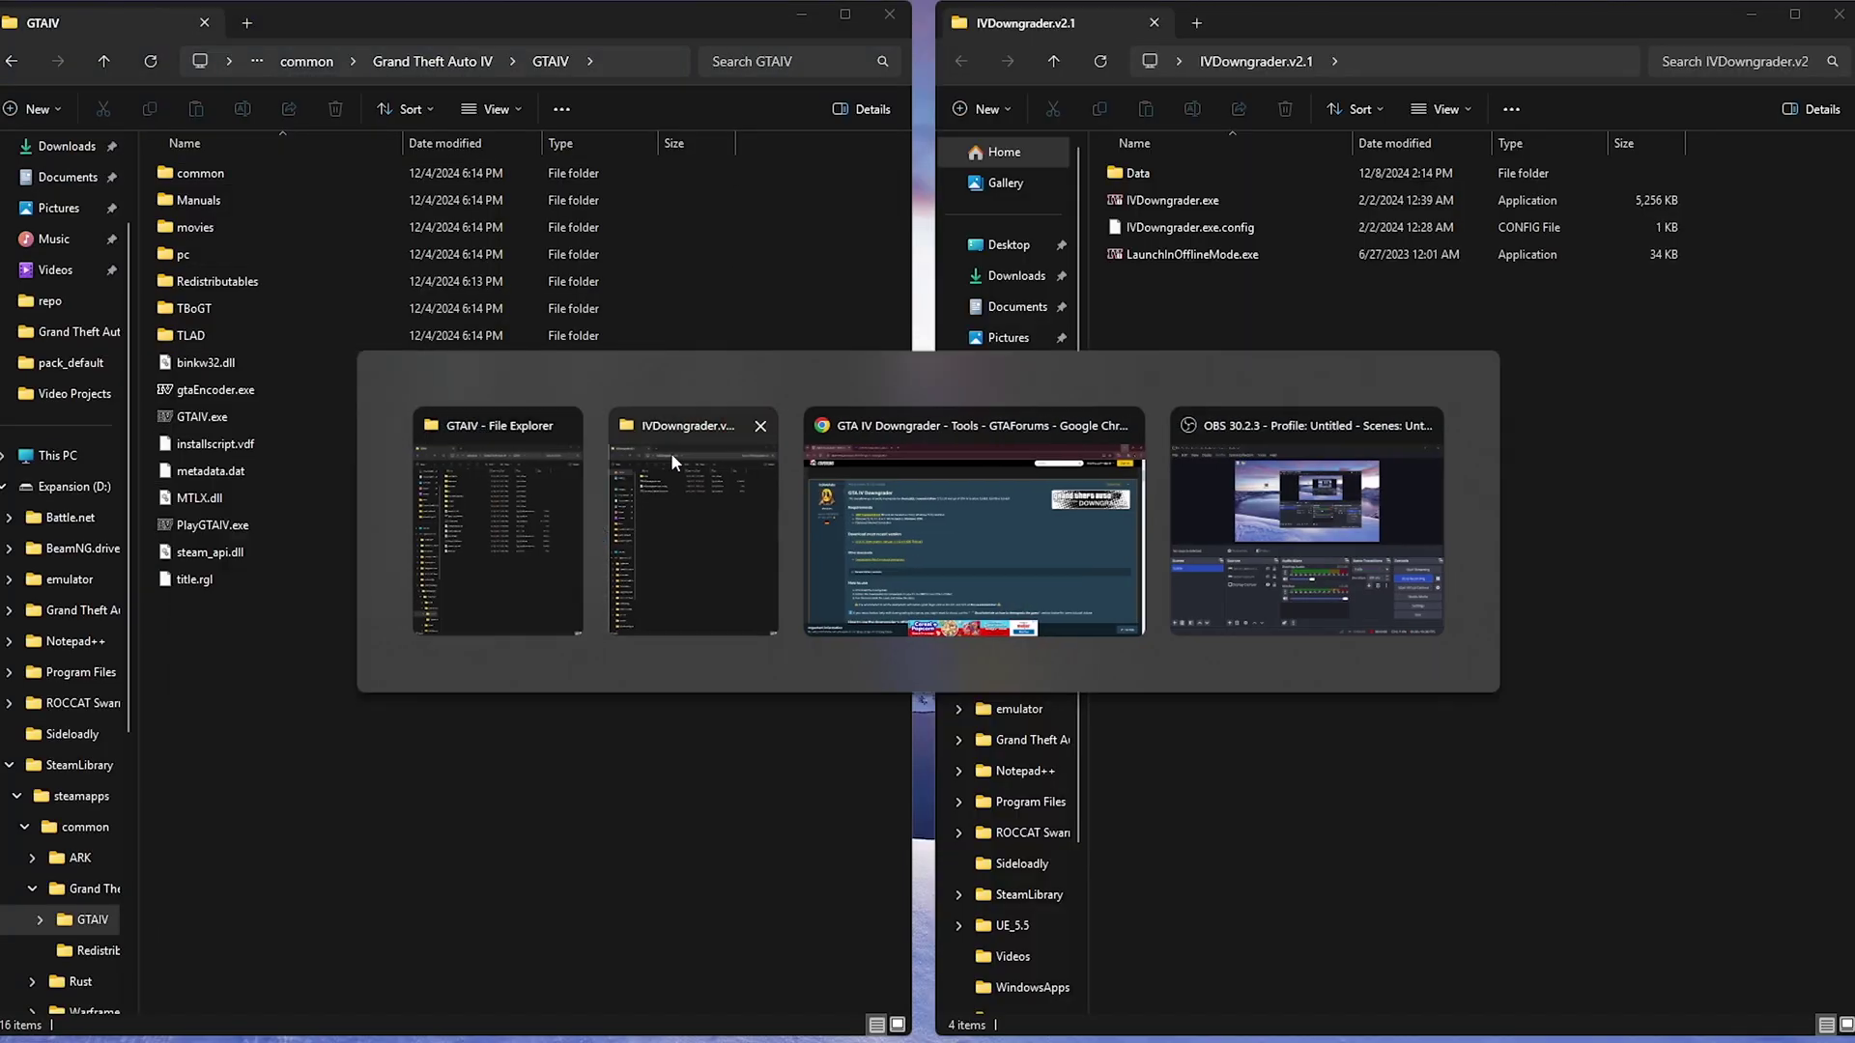
click(554, 514)
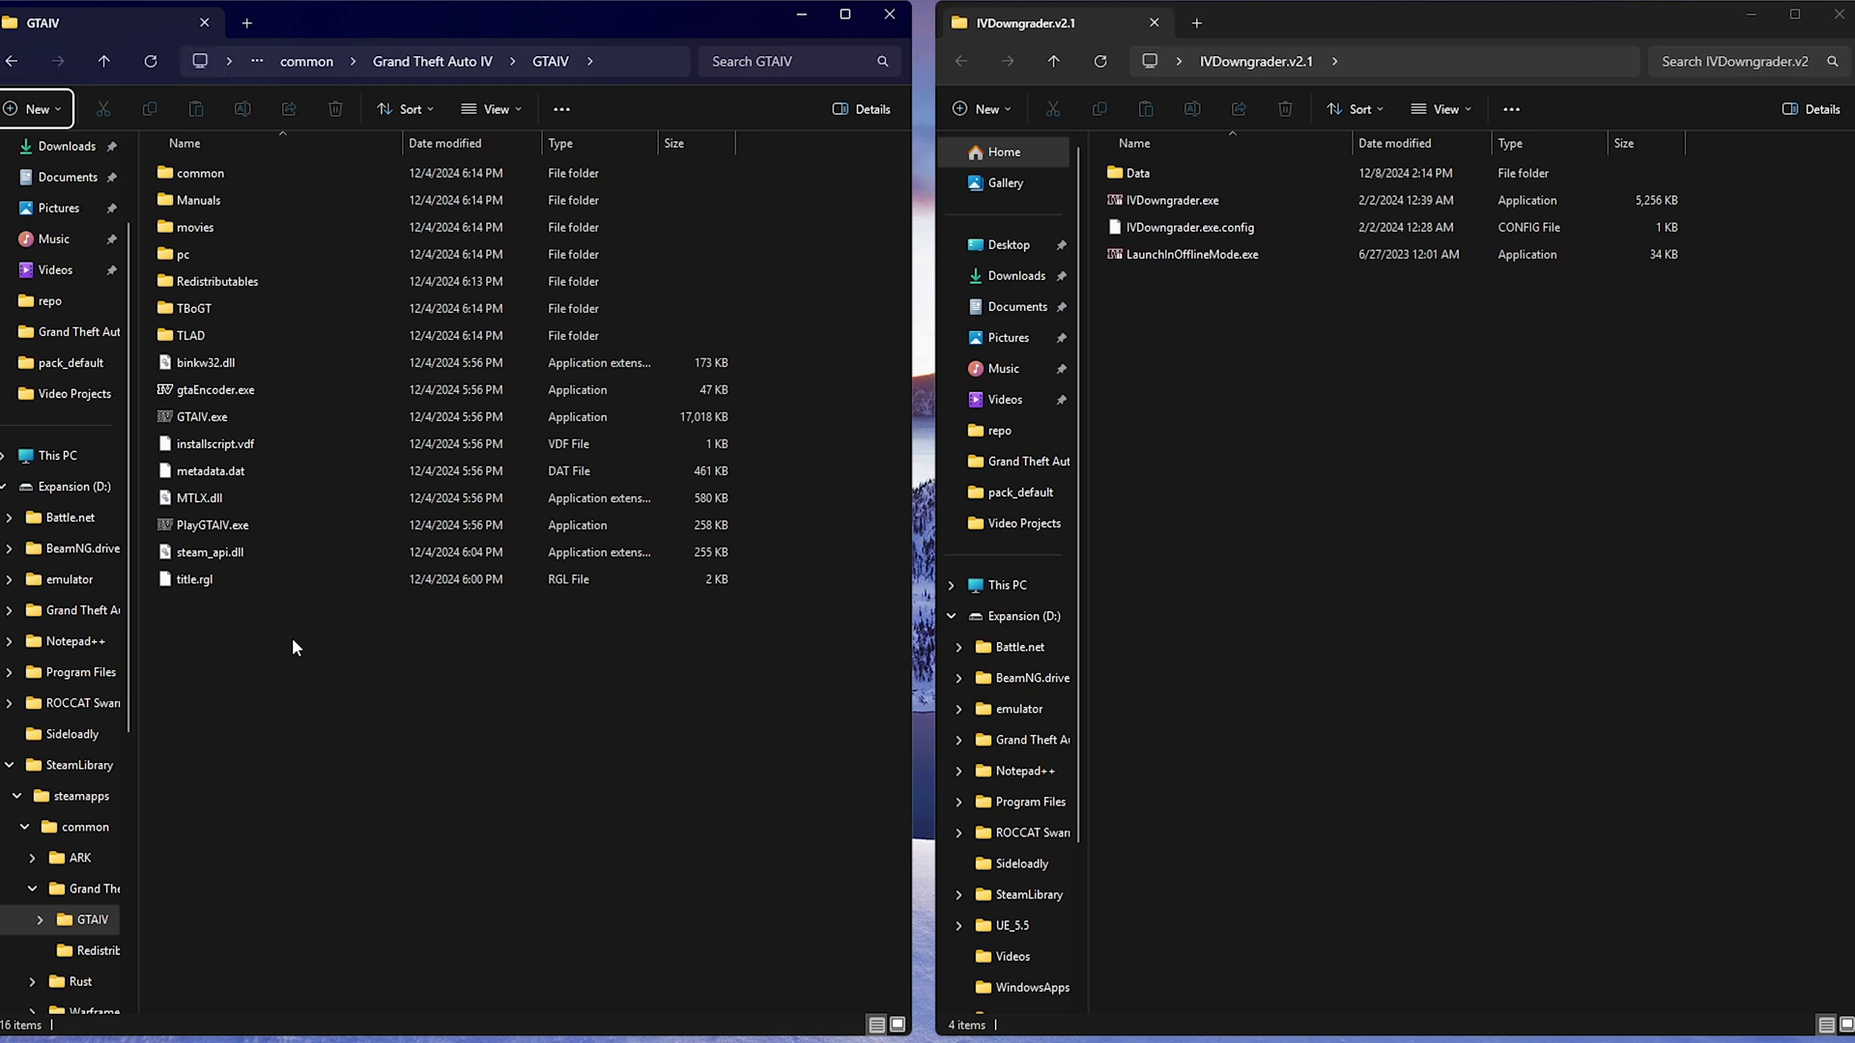
Run IVDowngrader.exe, allowing it past the SmartScreen block, and minimize the GTAIV folder window.
right_click(1169, 201)
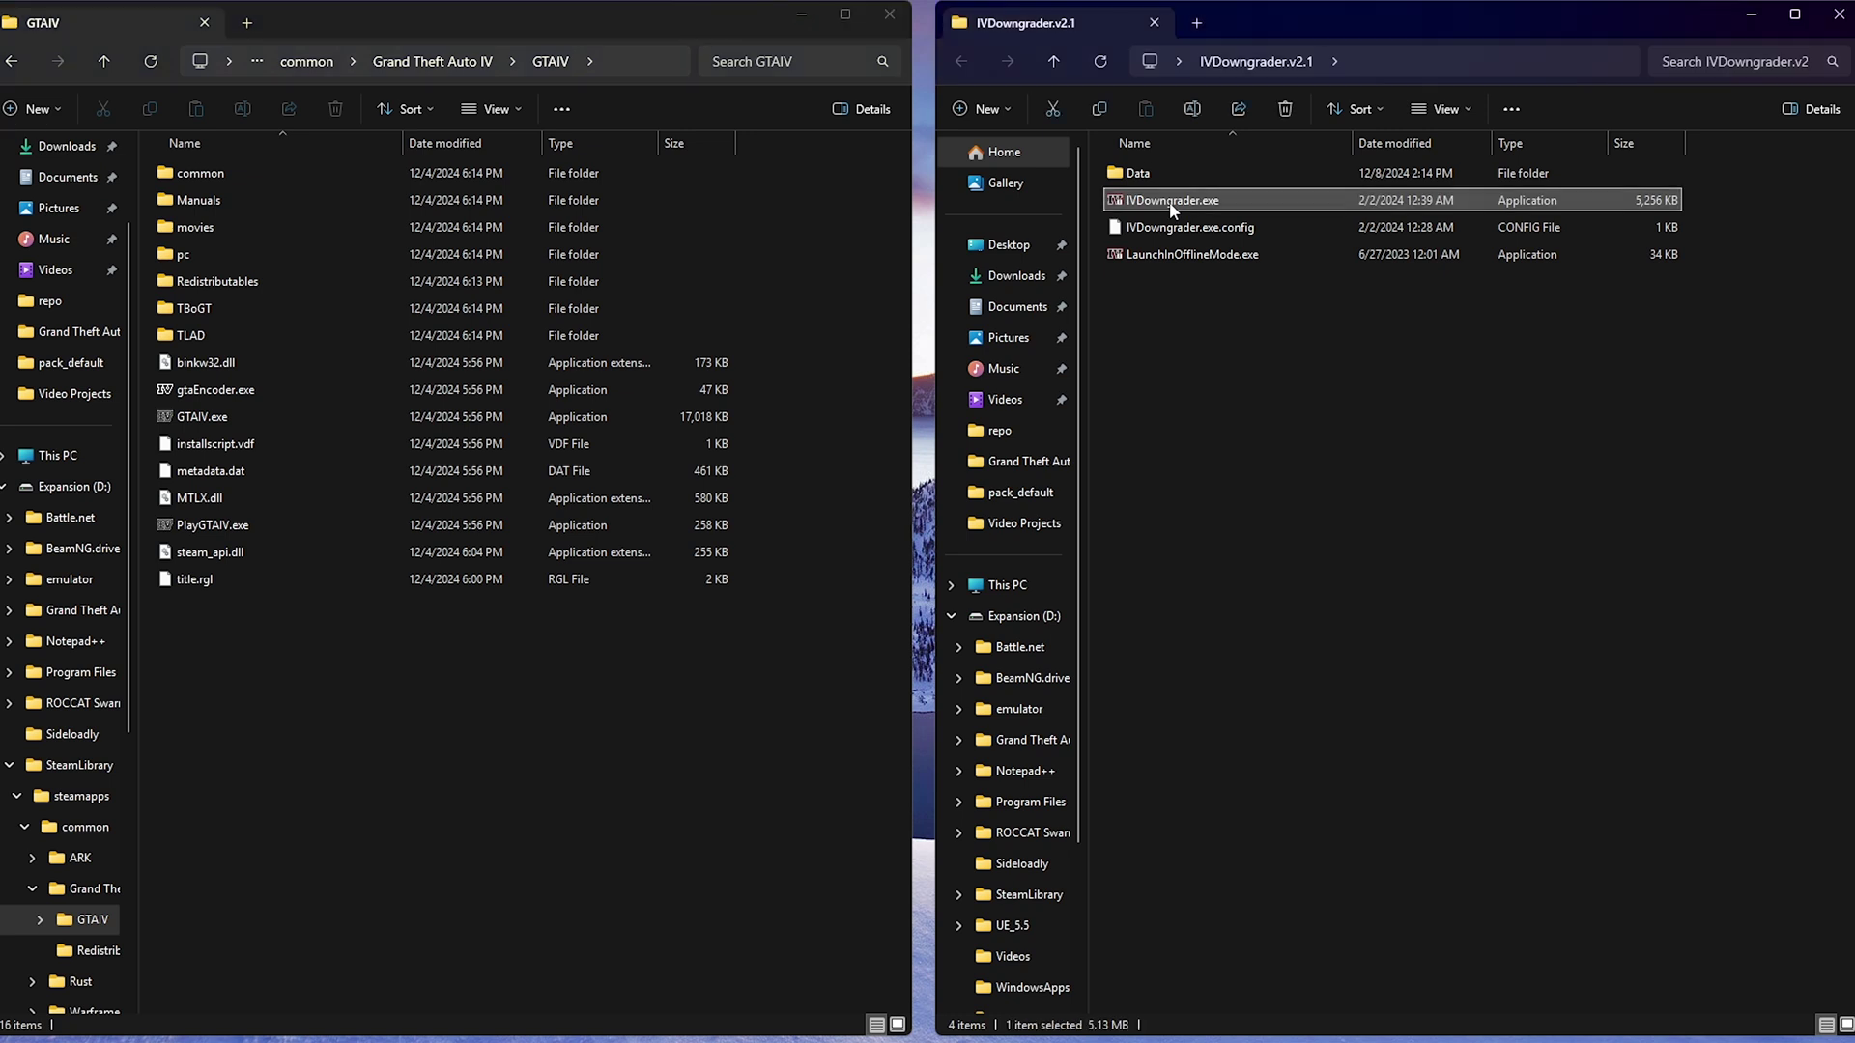
click(1239, 344)
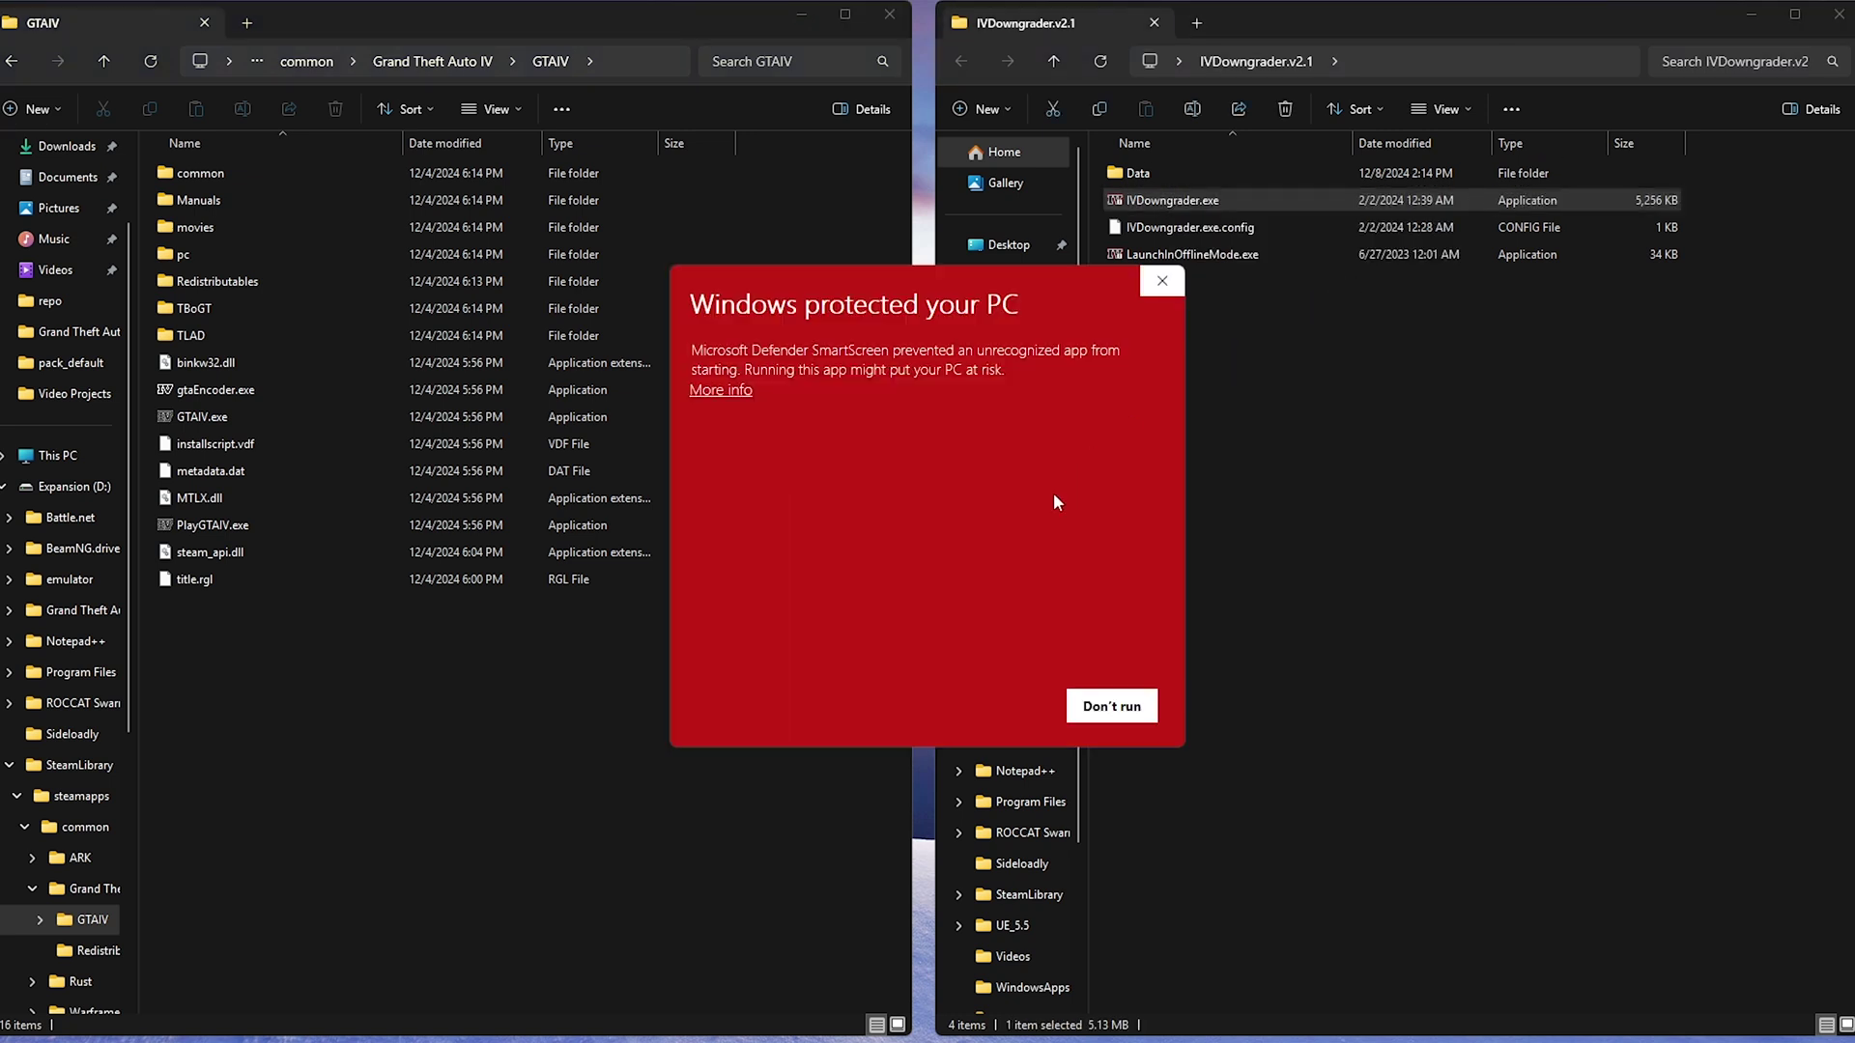
click(740, 391)
click(985, 704)
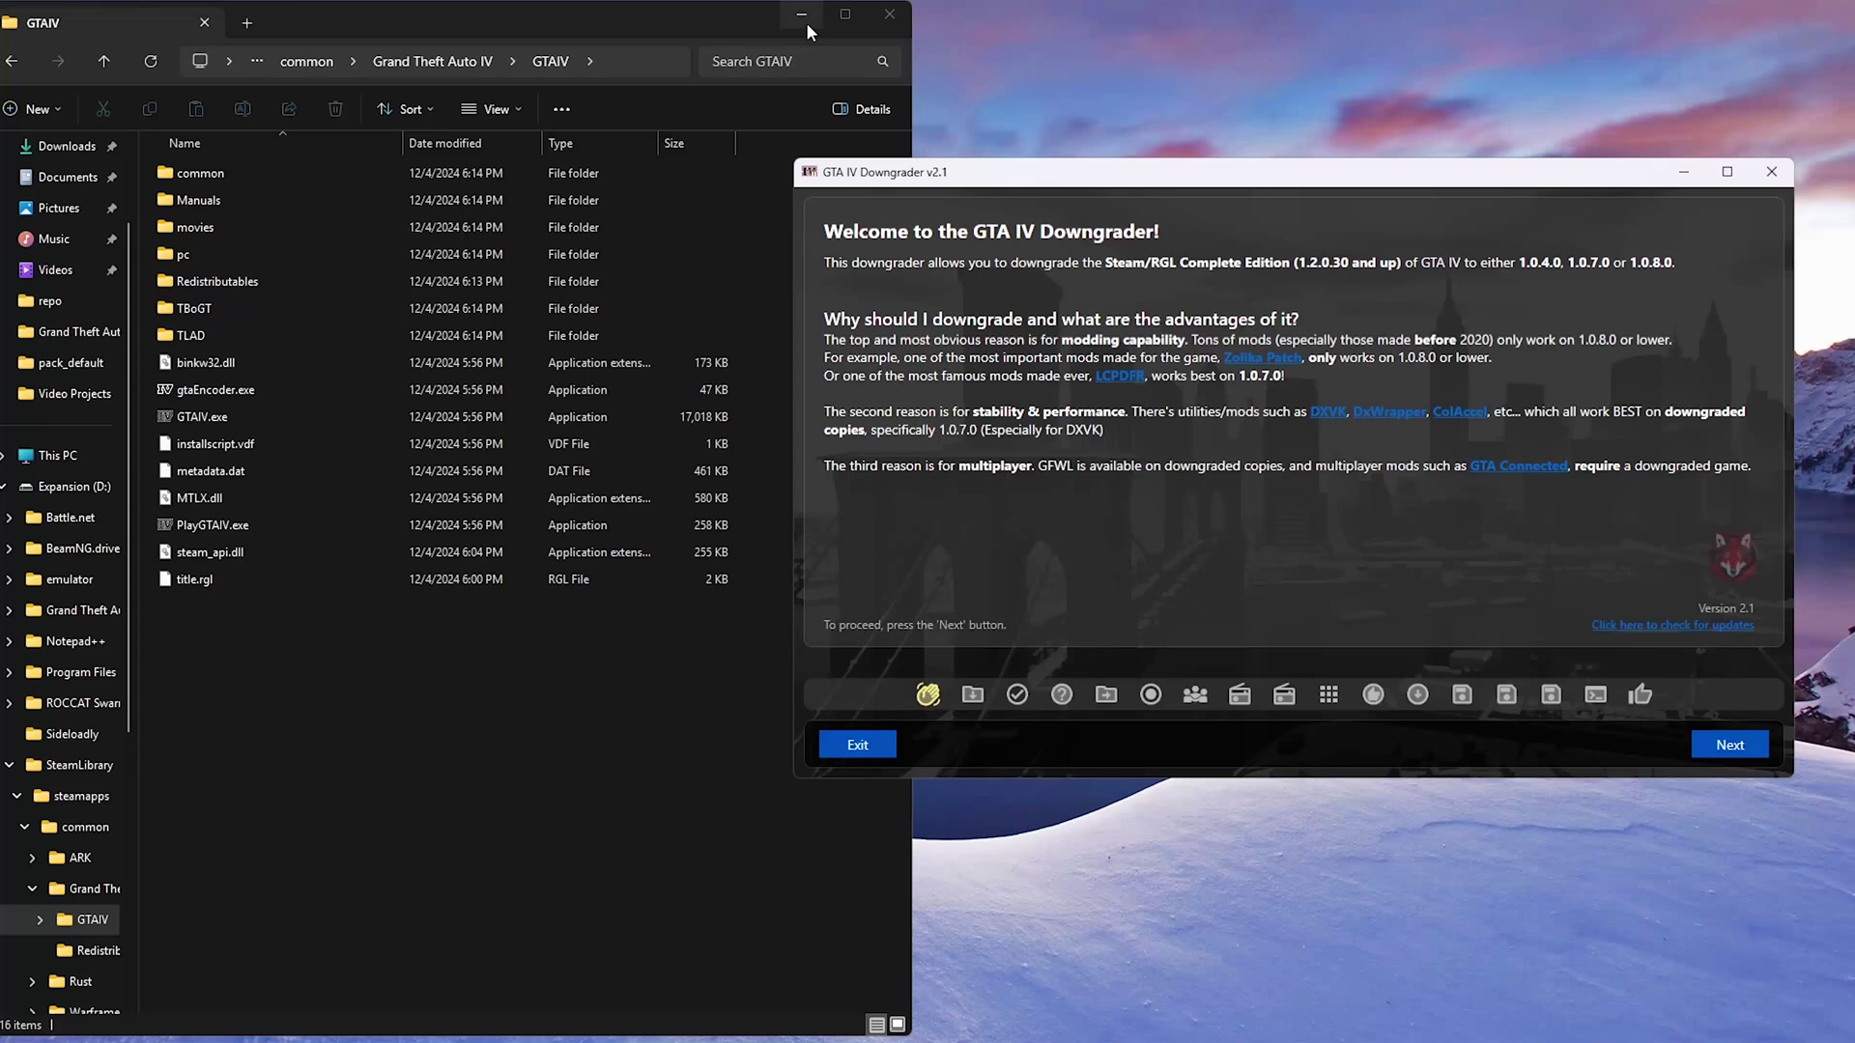
click(806, 22)
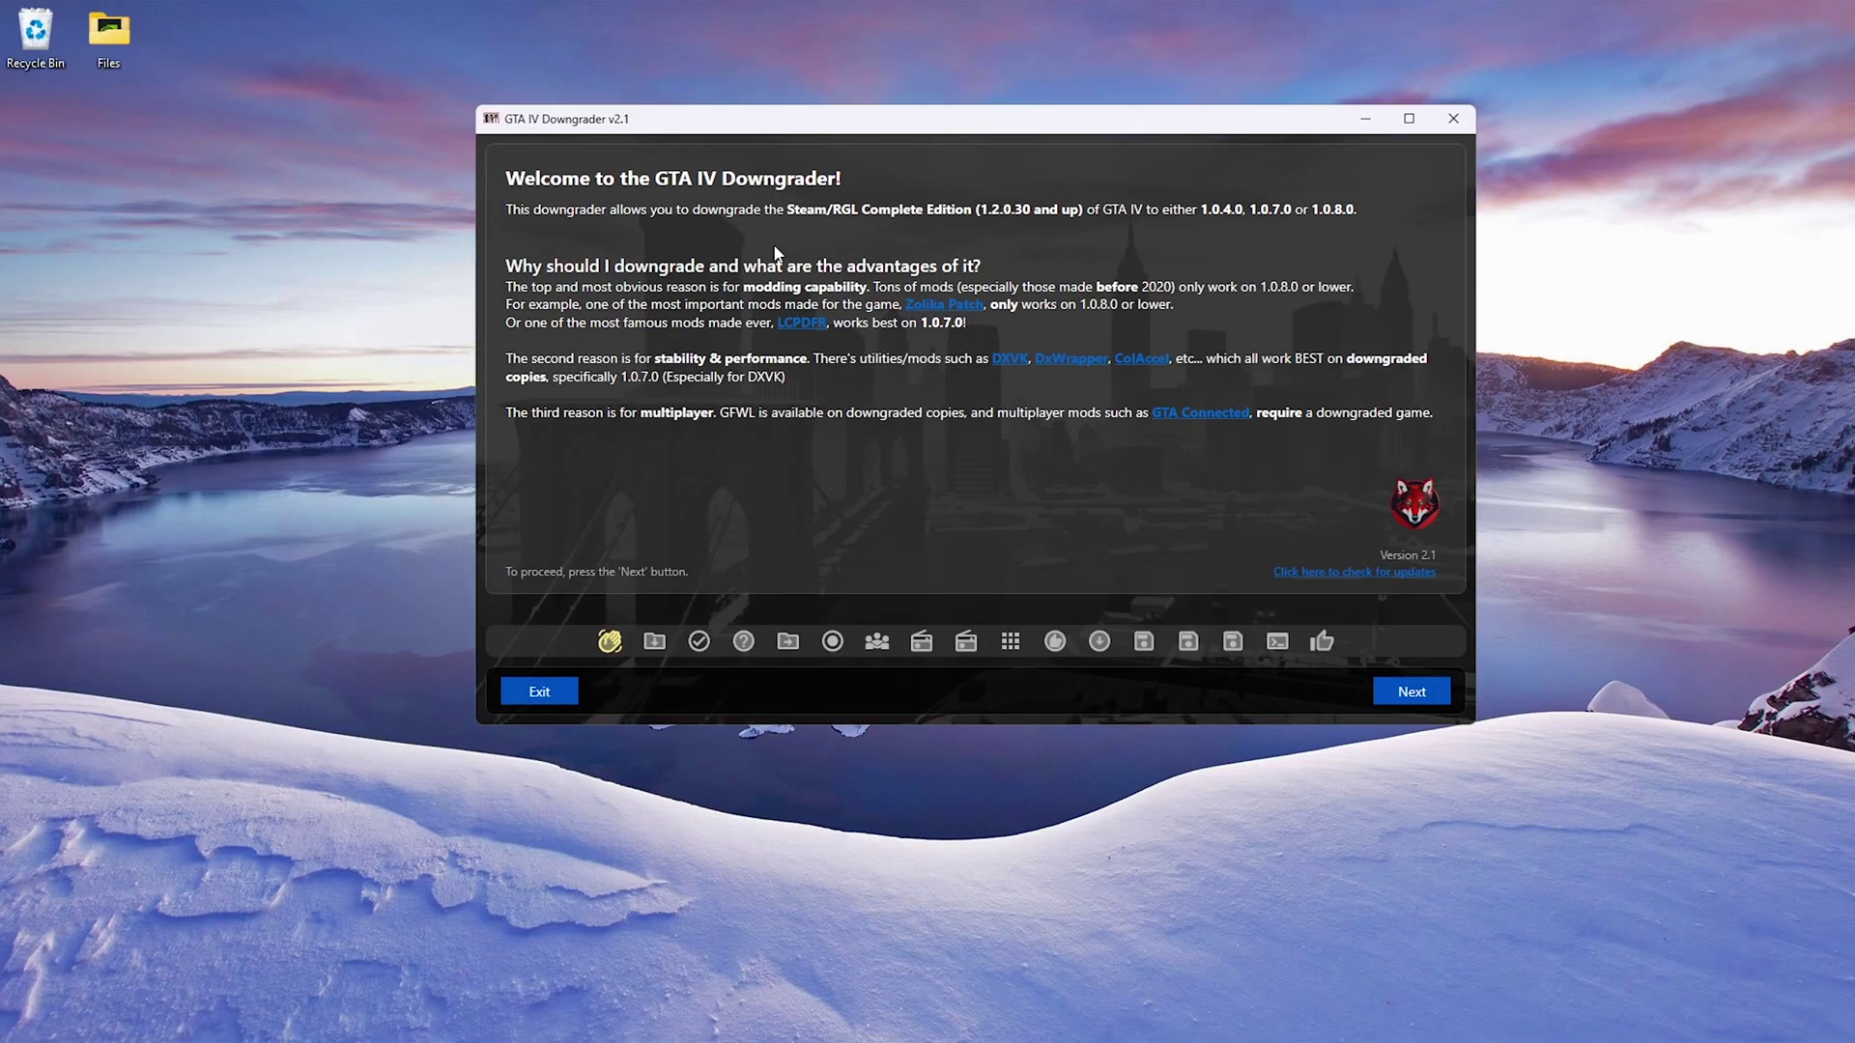
Proceed past the downgrader's welcome page to browse for the GTA IV directory, and bring the GTAIV folder window back up.
click(1412, 692)
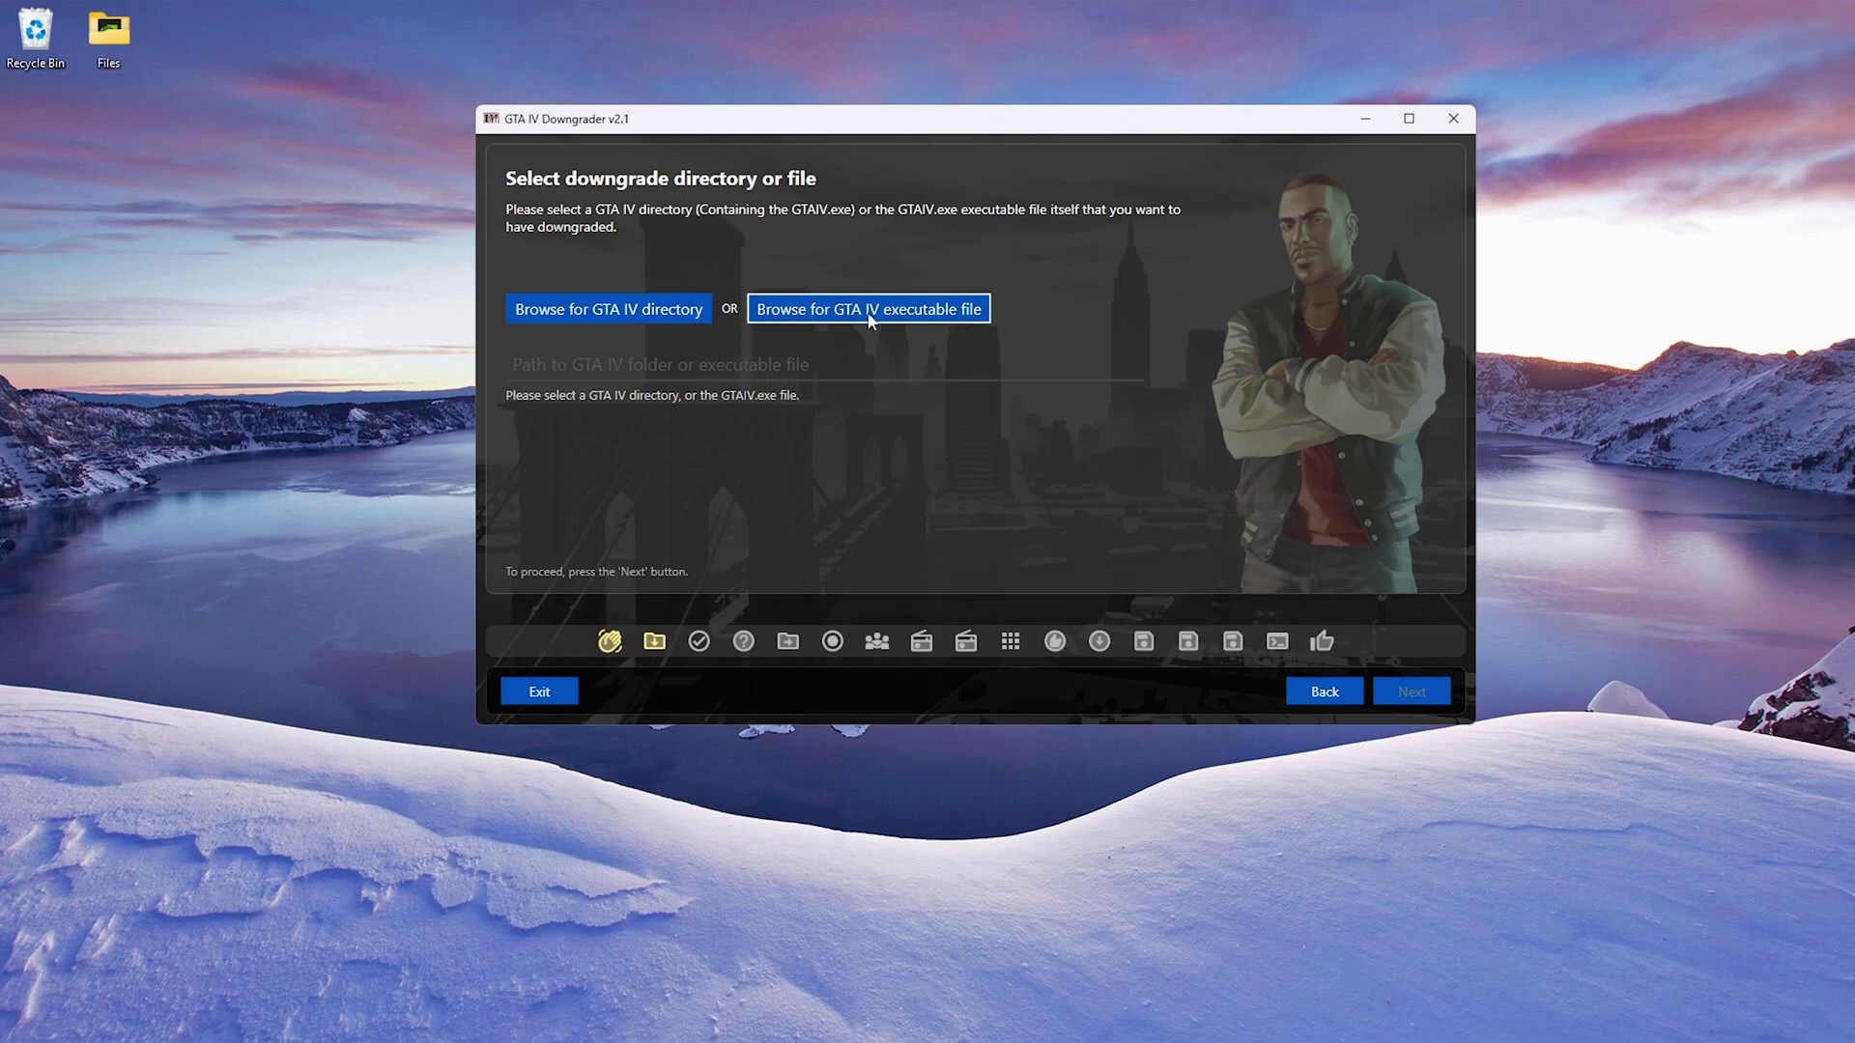
click(576, 315)
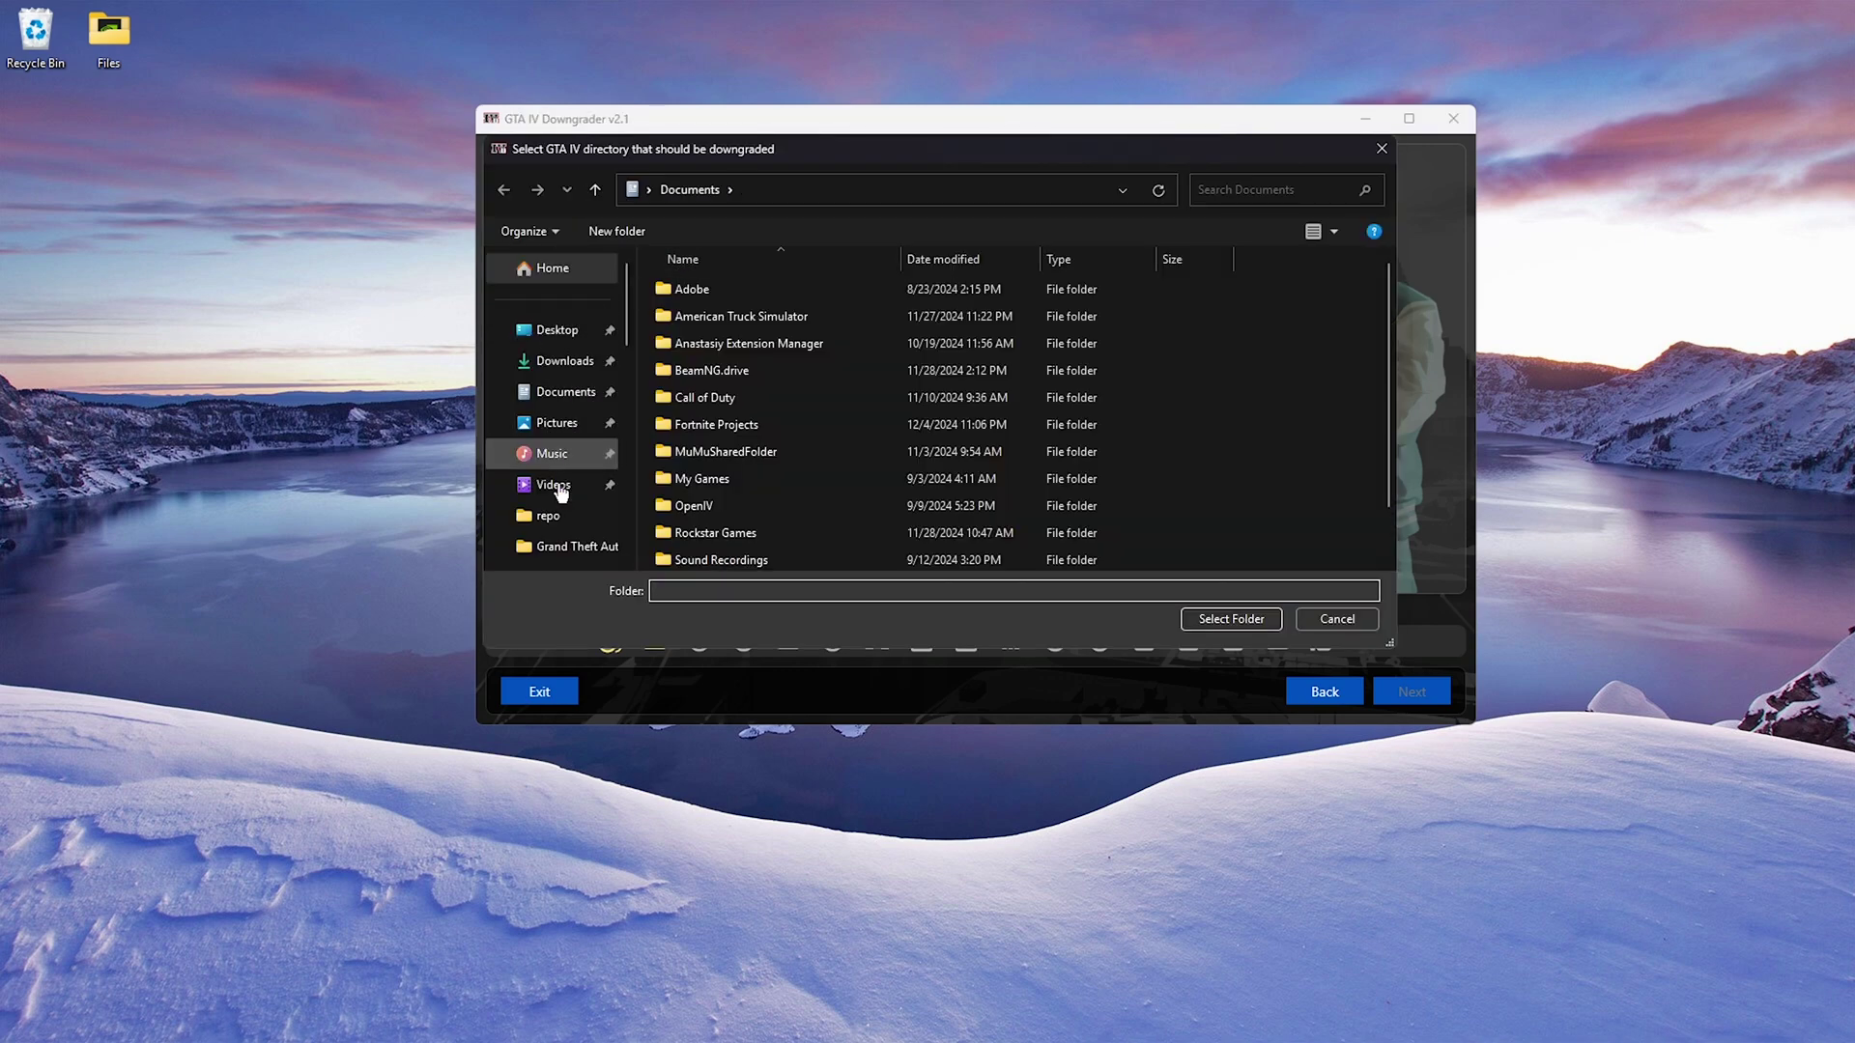
mouse_move(287, 1031)
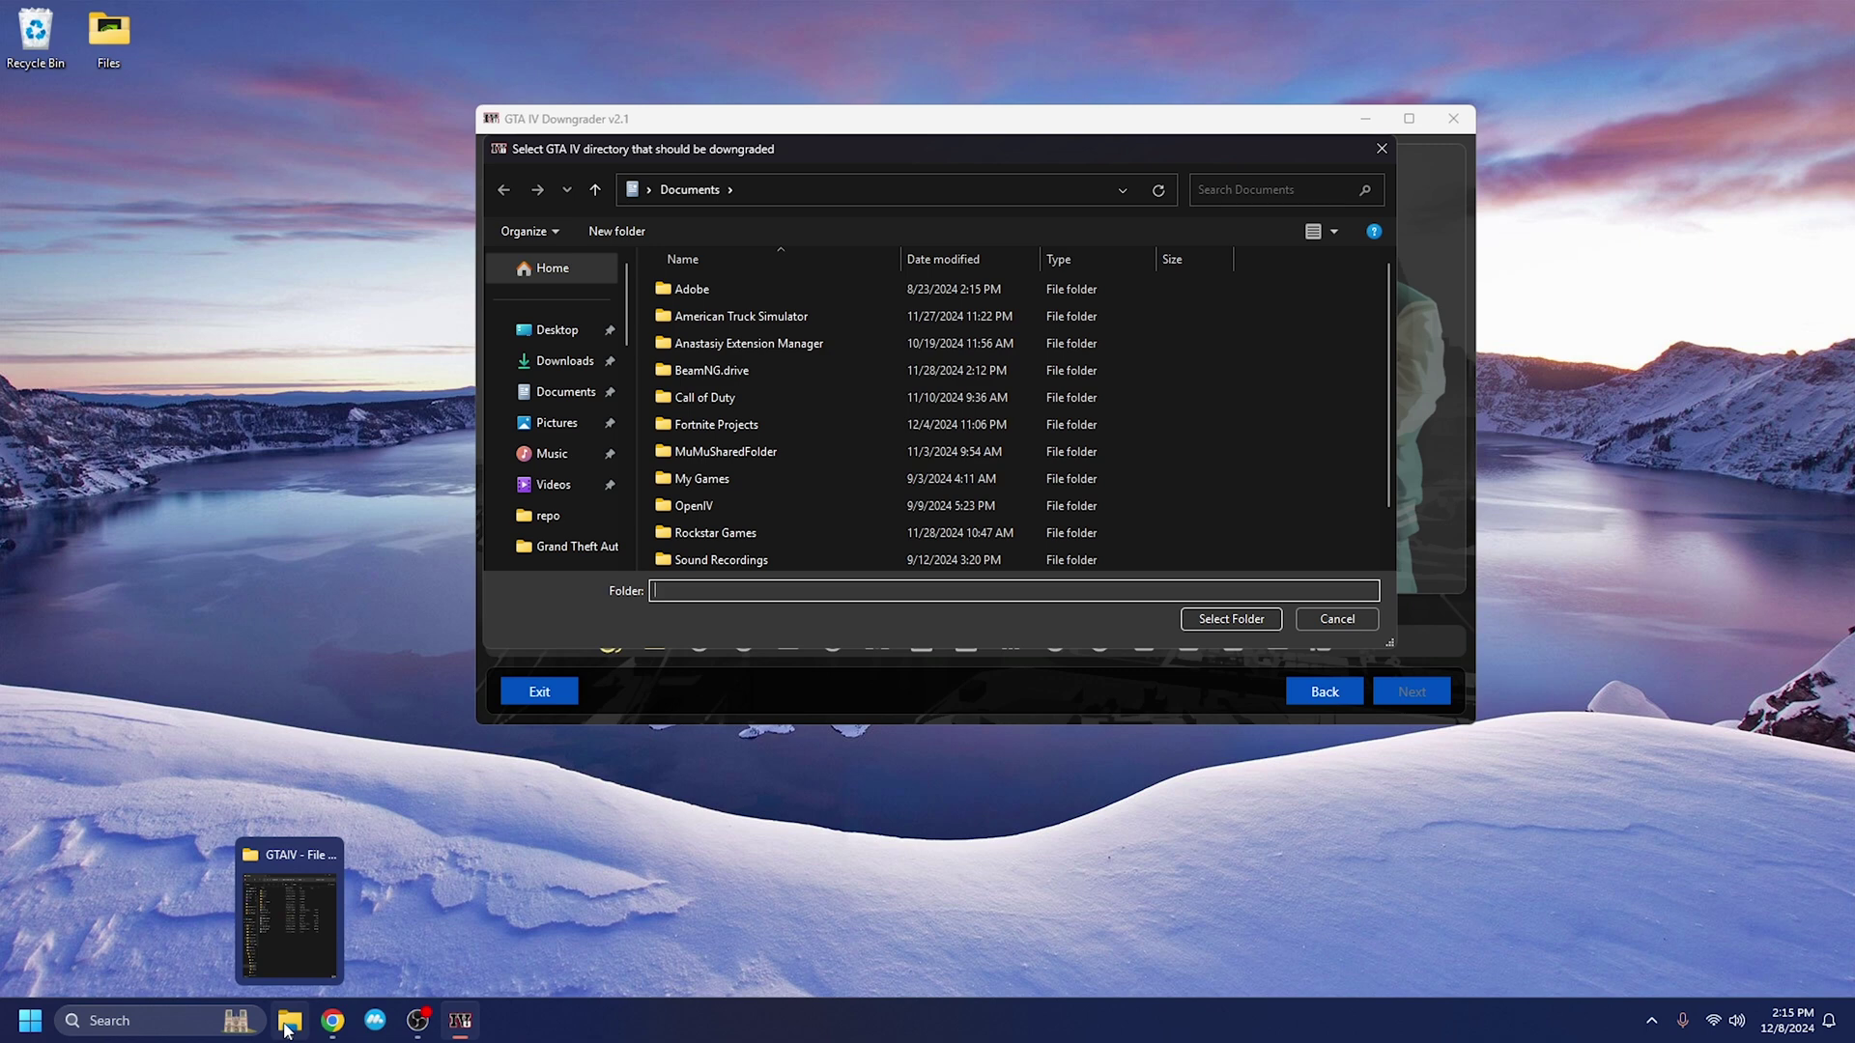
click(287, 1024)
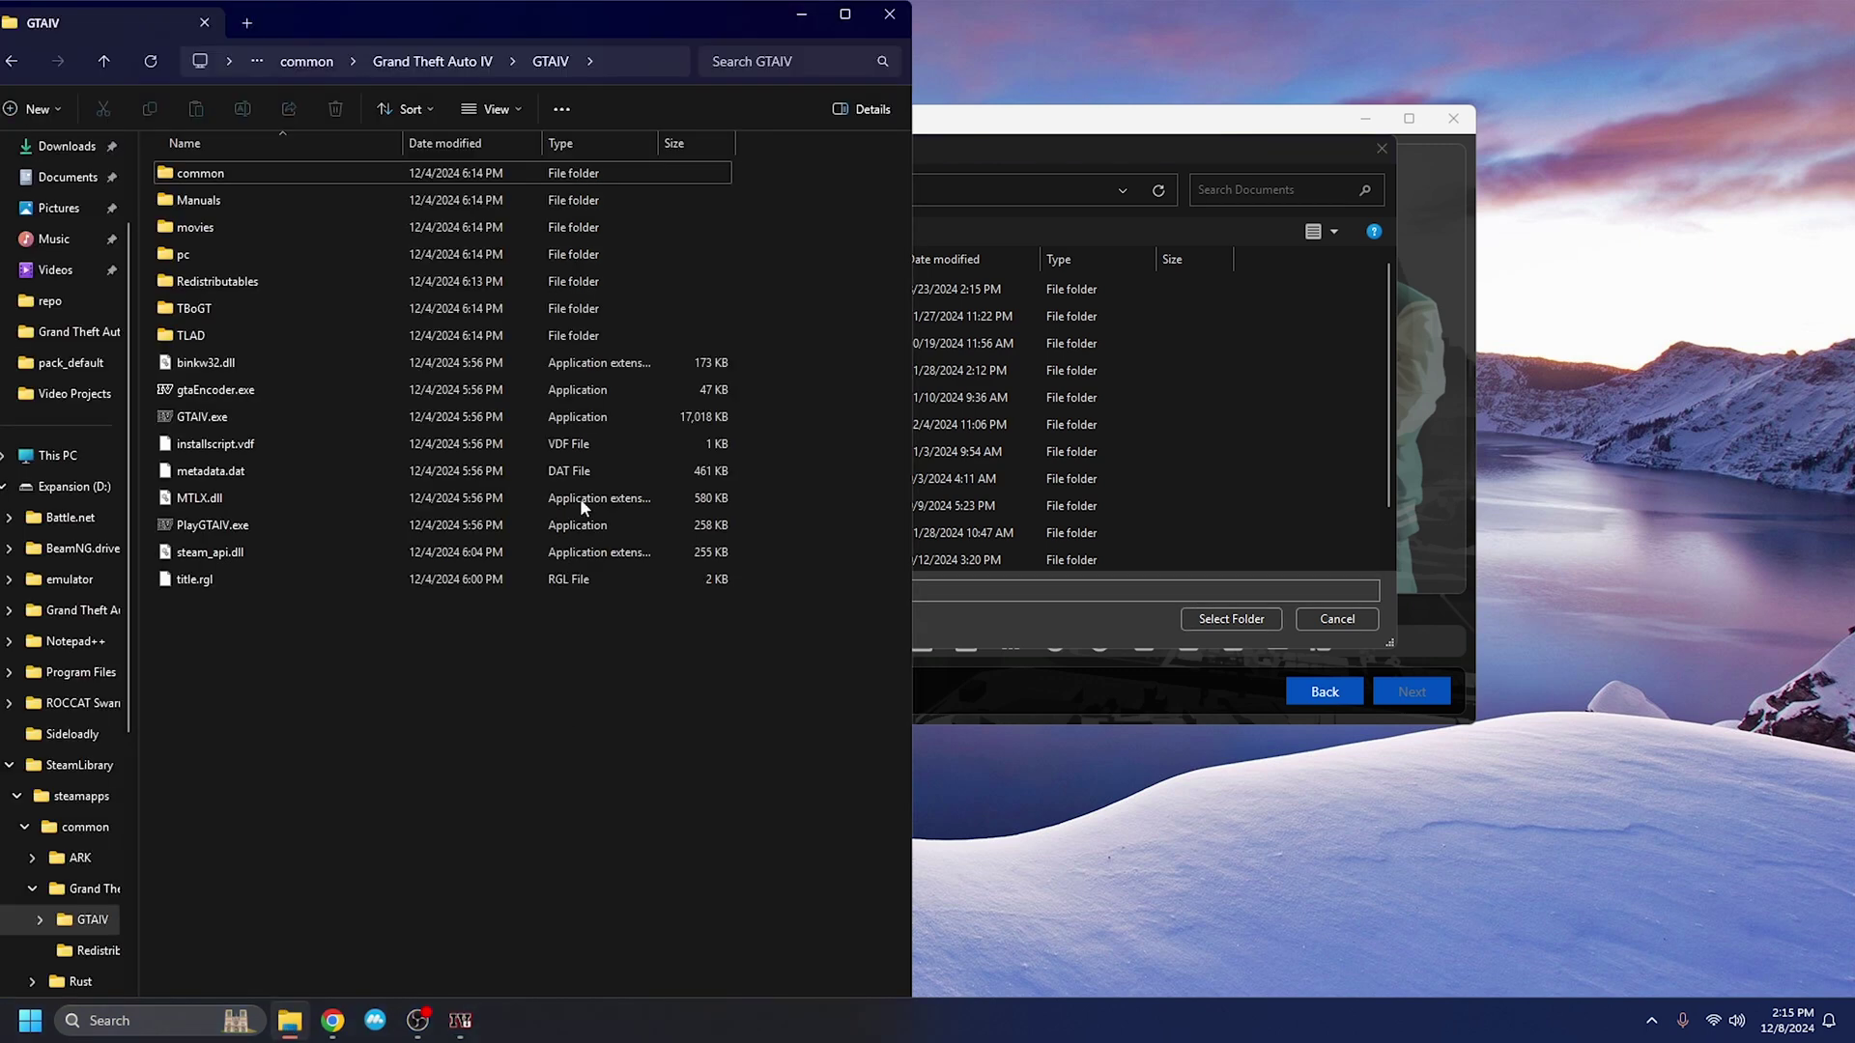
drag(338, 33, 208, 38)
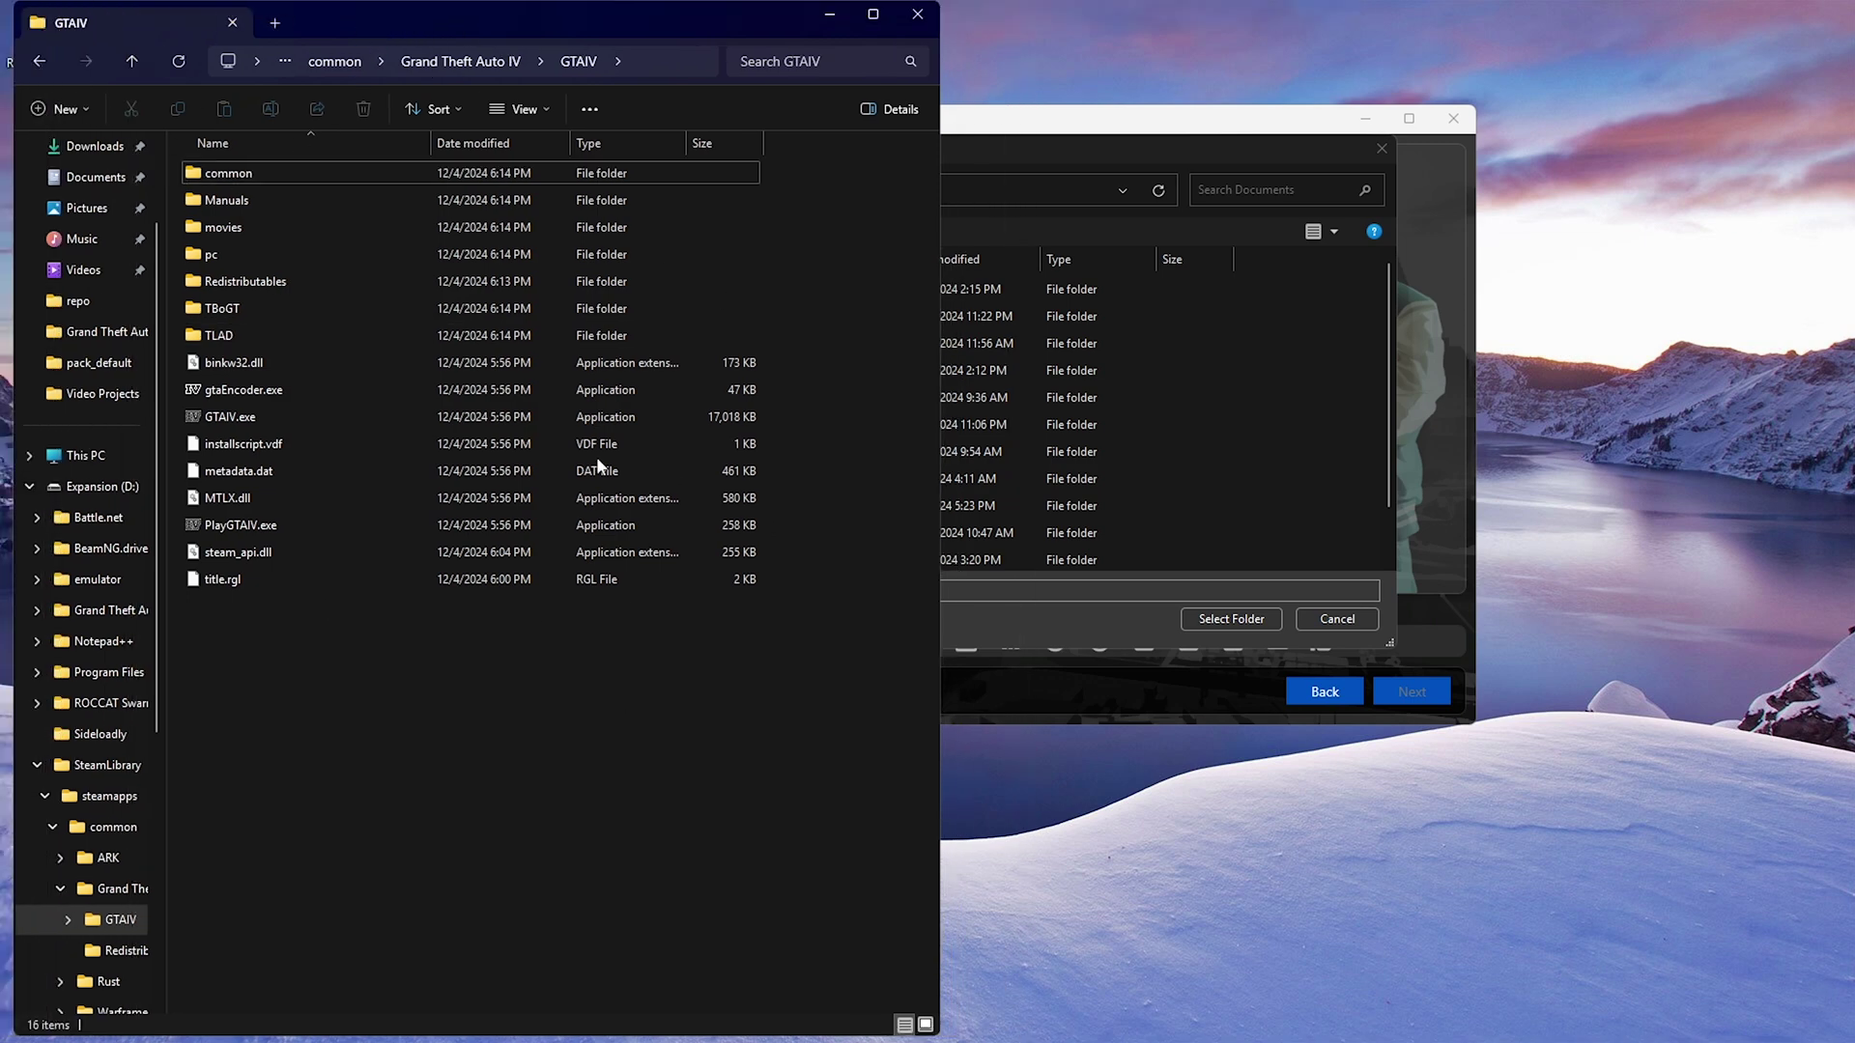
Browse the local files of Grand Theft Auto IV from the Steam library, open their GTAIV folder, and close that extra window.
mouse_move(605, 1038)
click(1651, 1021)
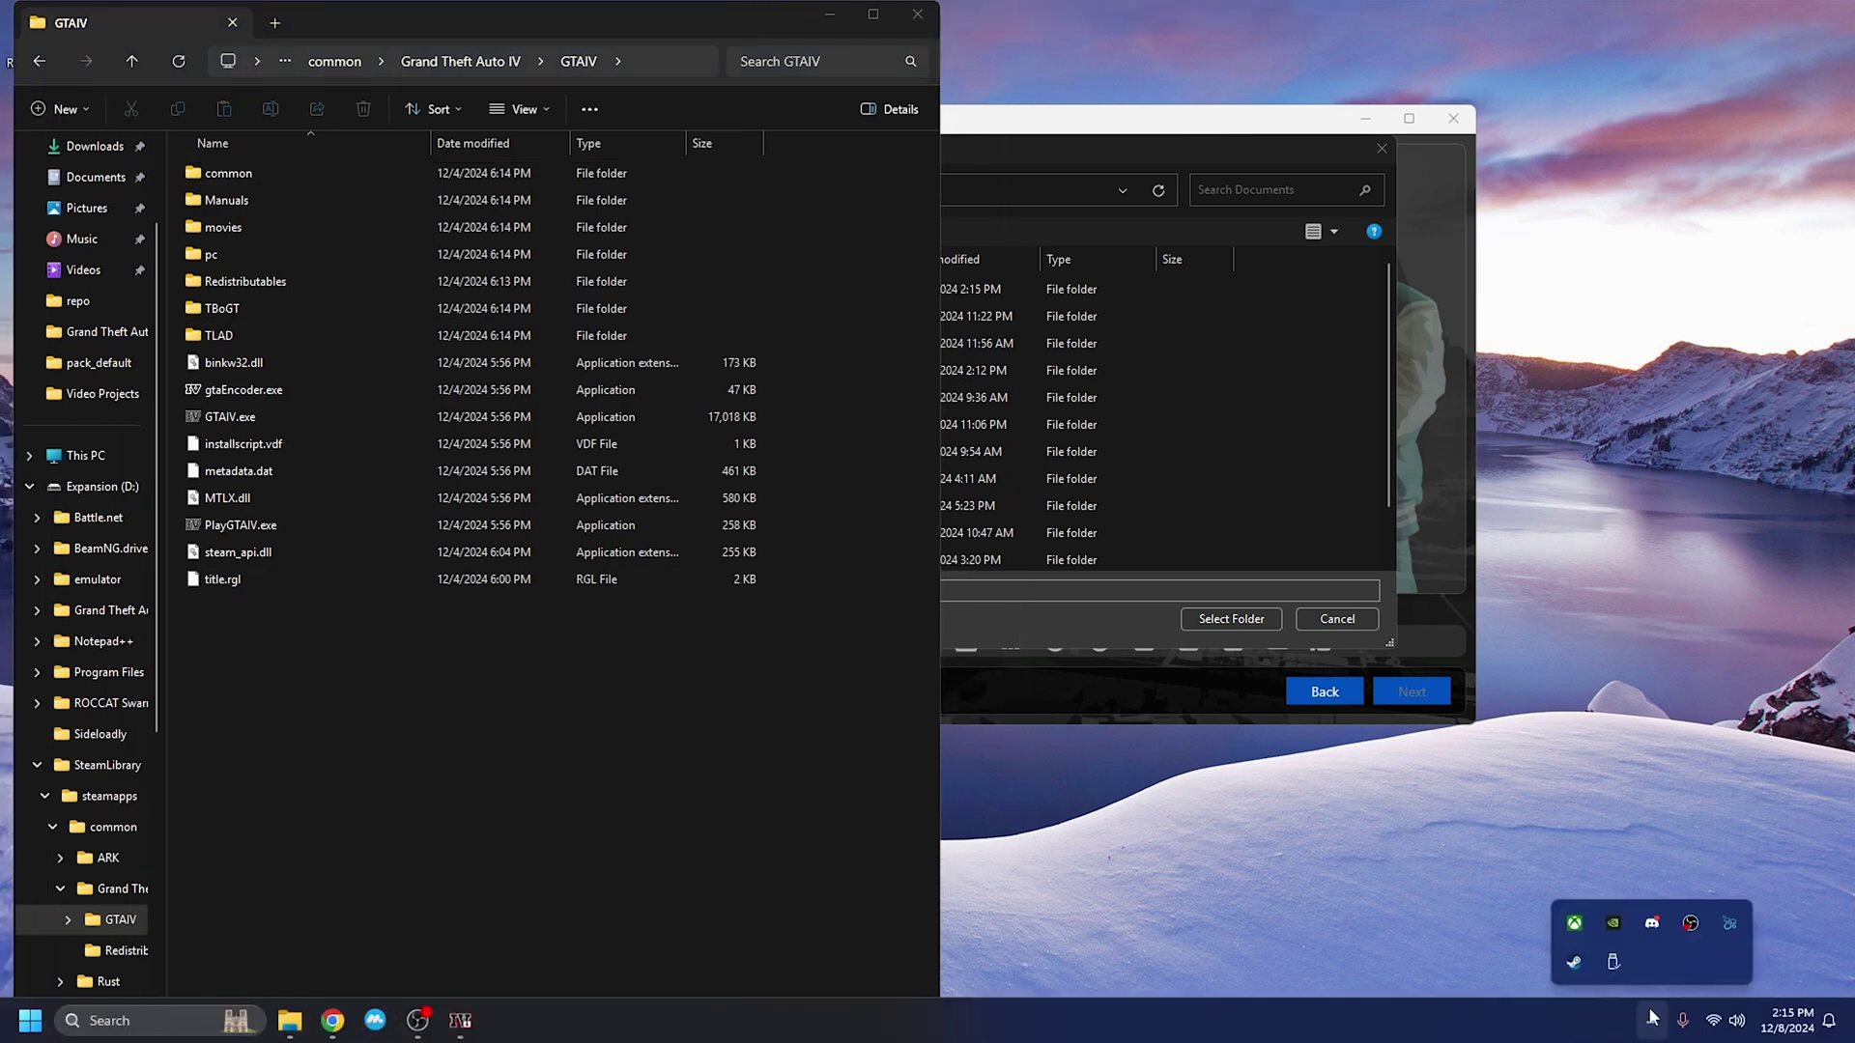
right_click(1573, 964)
click(1633, 775)
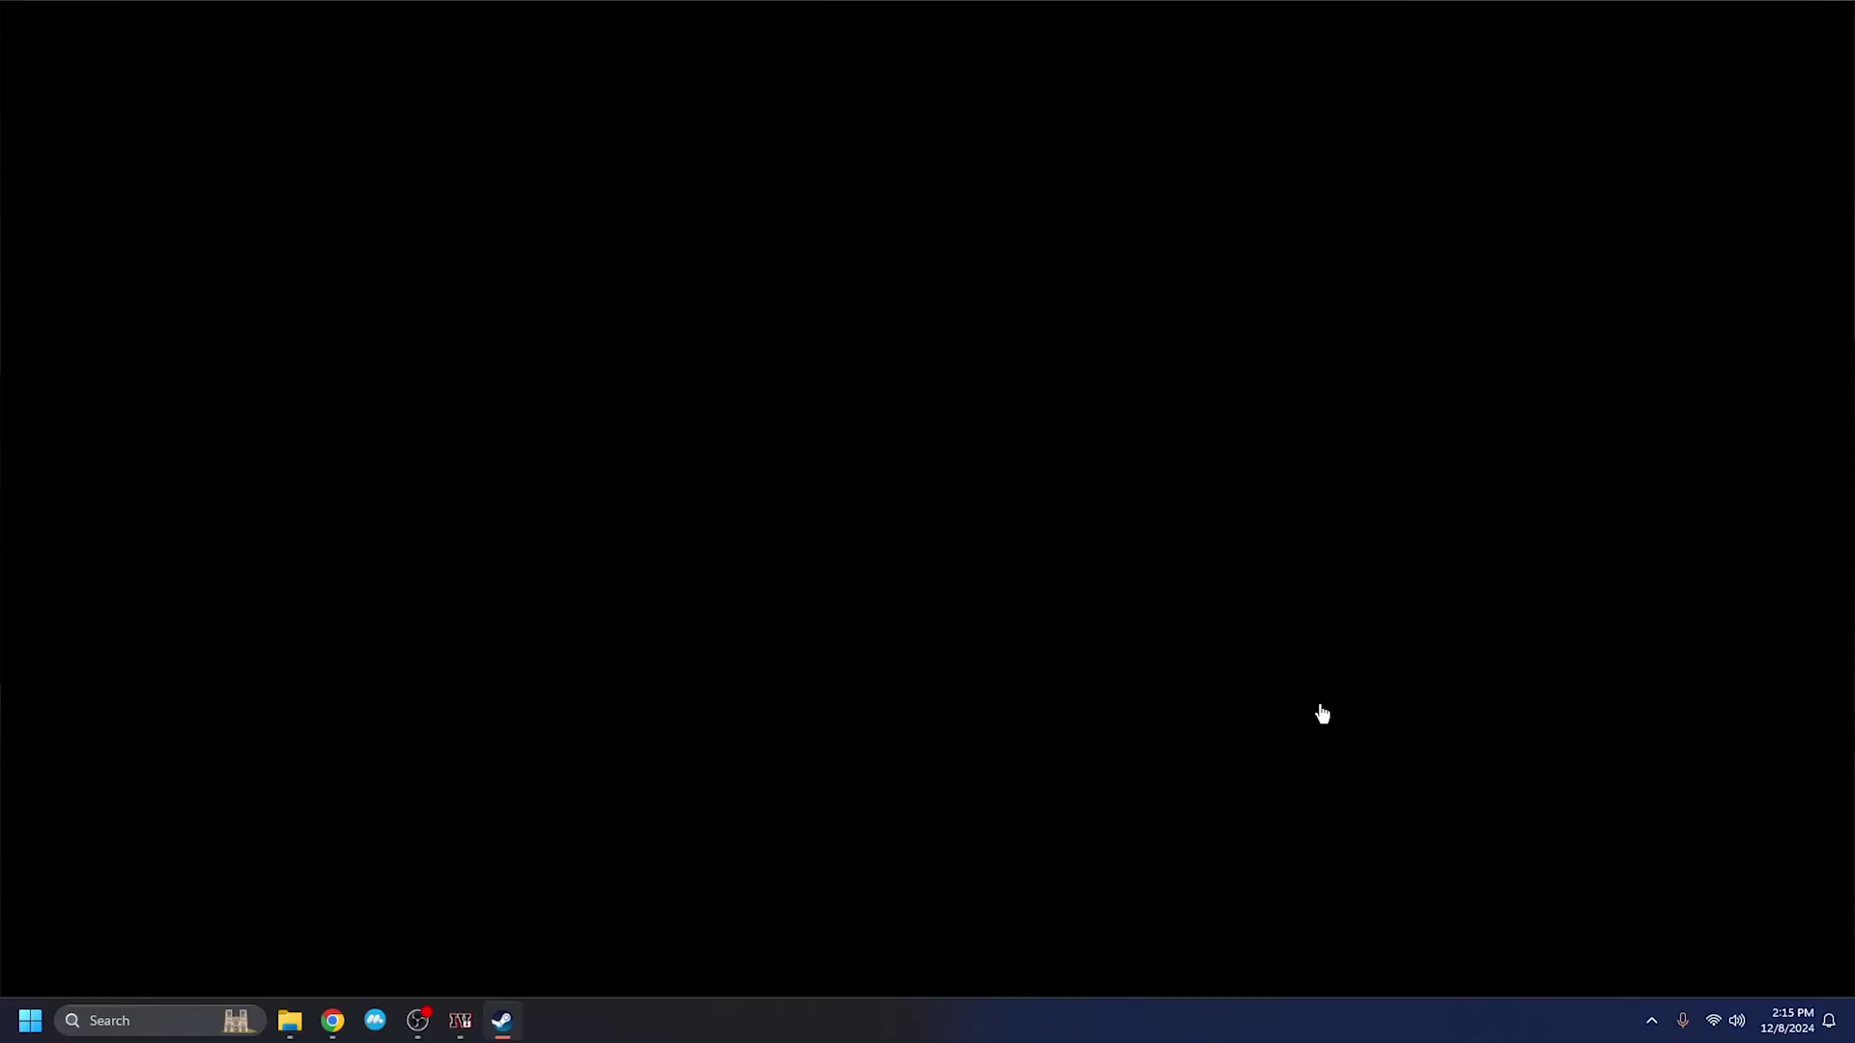
right_click(194, 346)
mouse_move(232, 484)
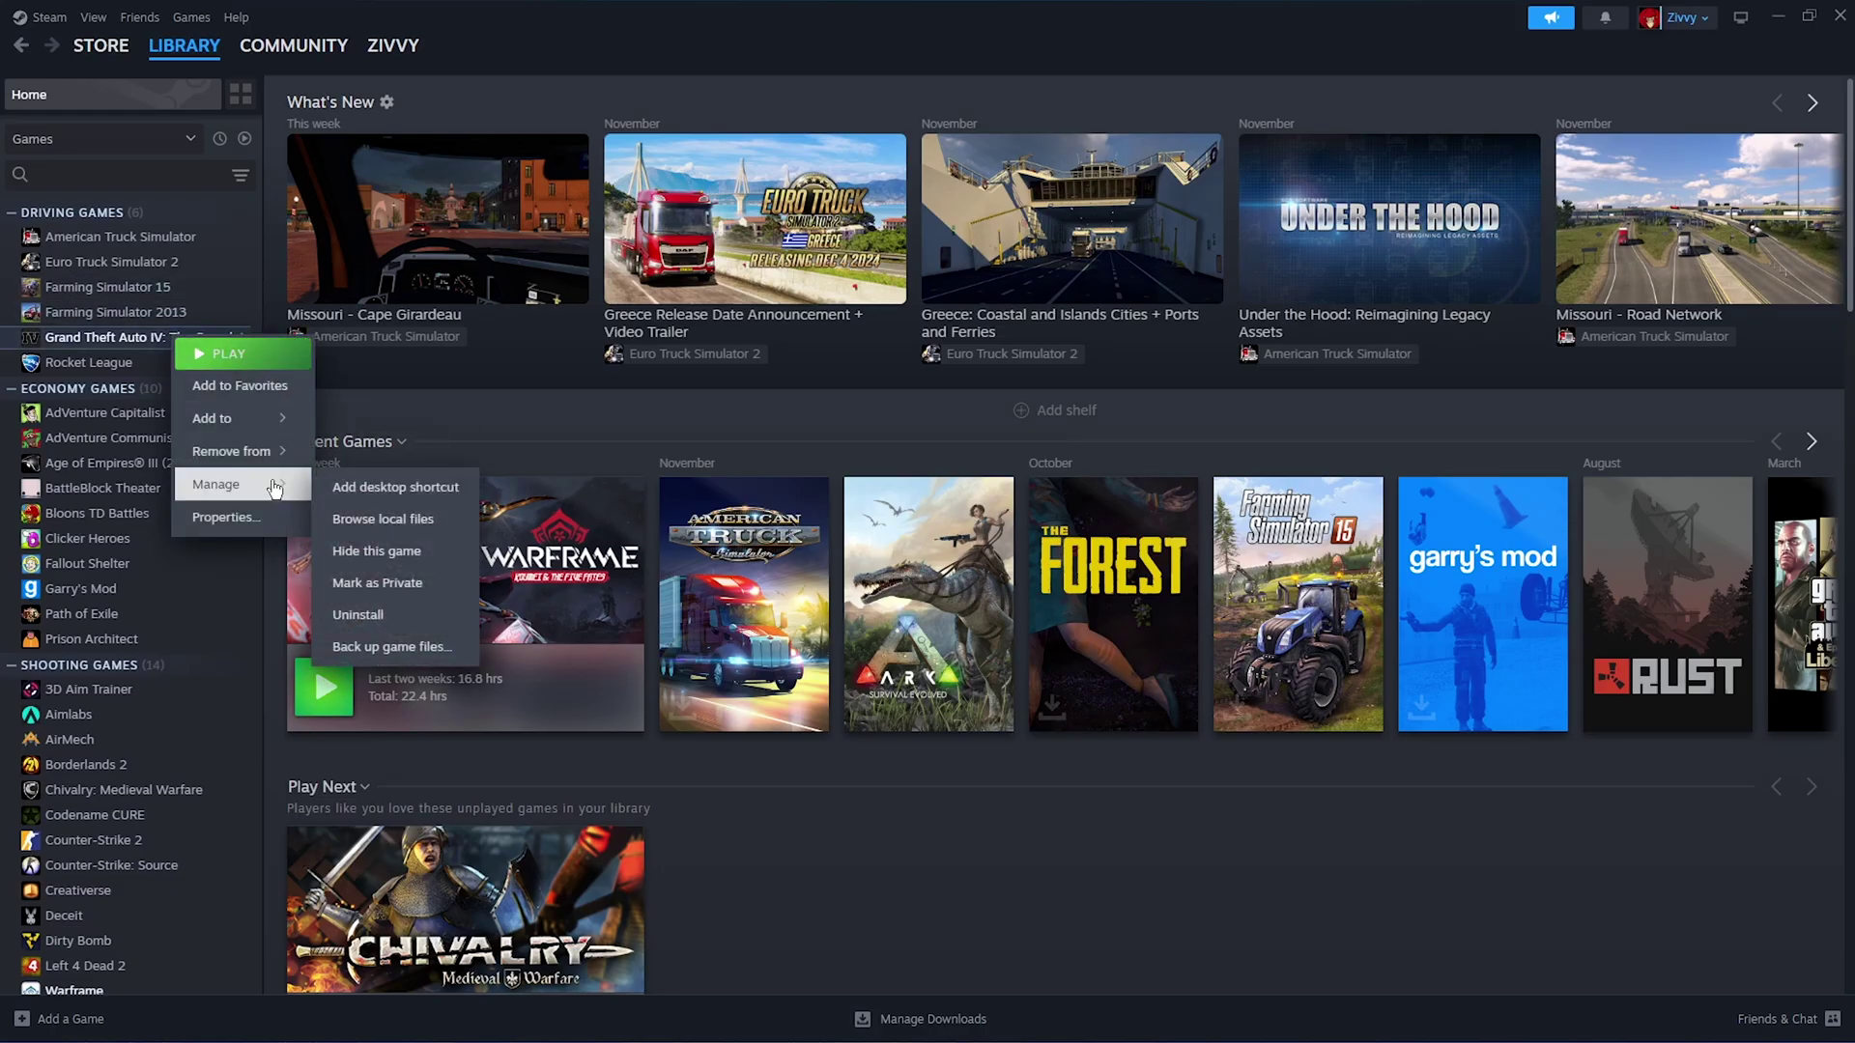
click(391, 527)
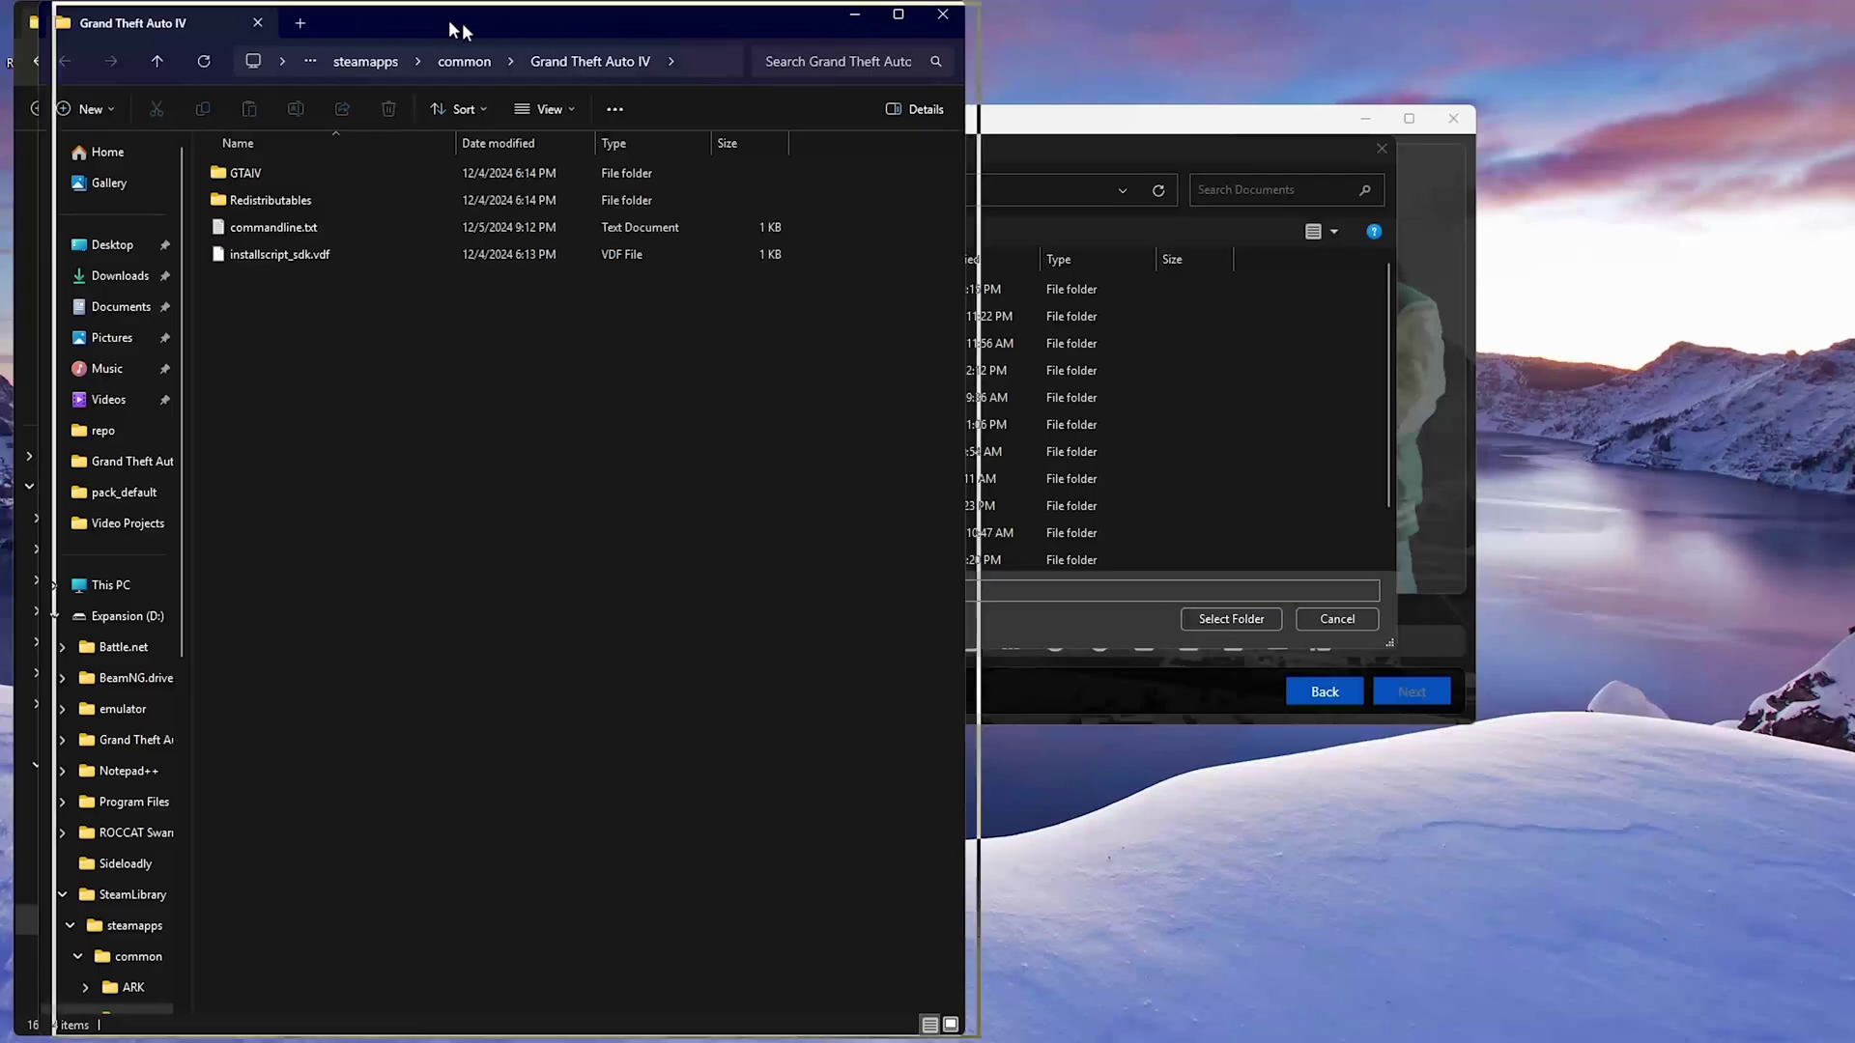
drag(448, 19, 876, 47)
double_click(709, 203)
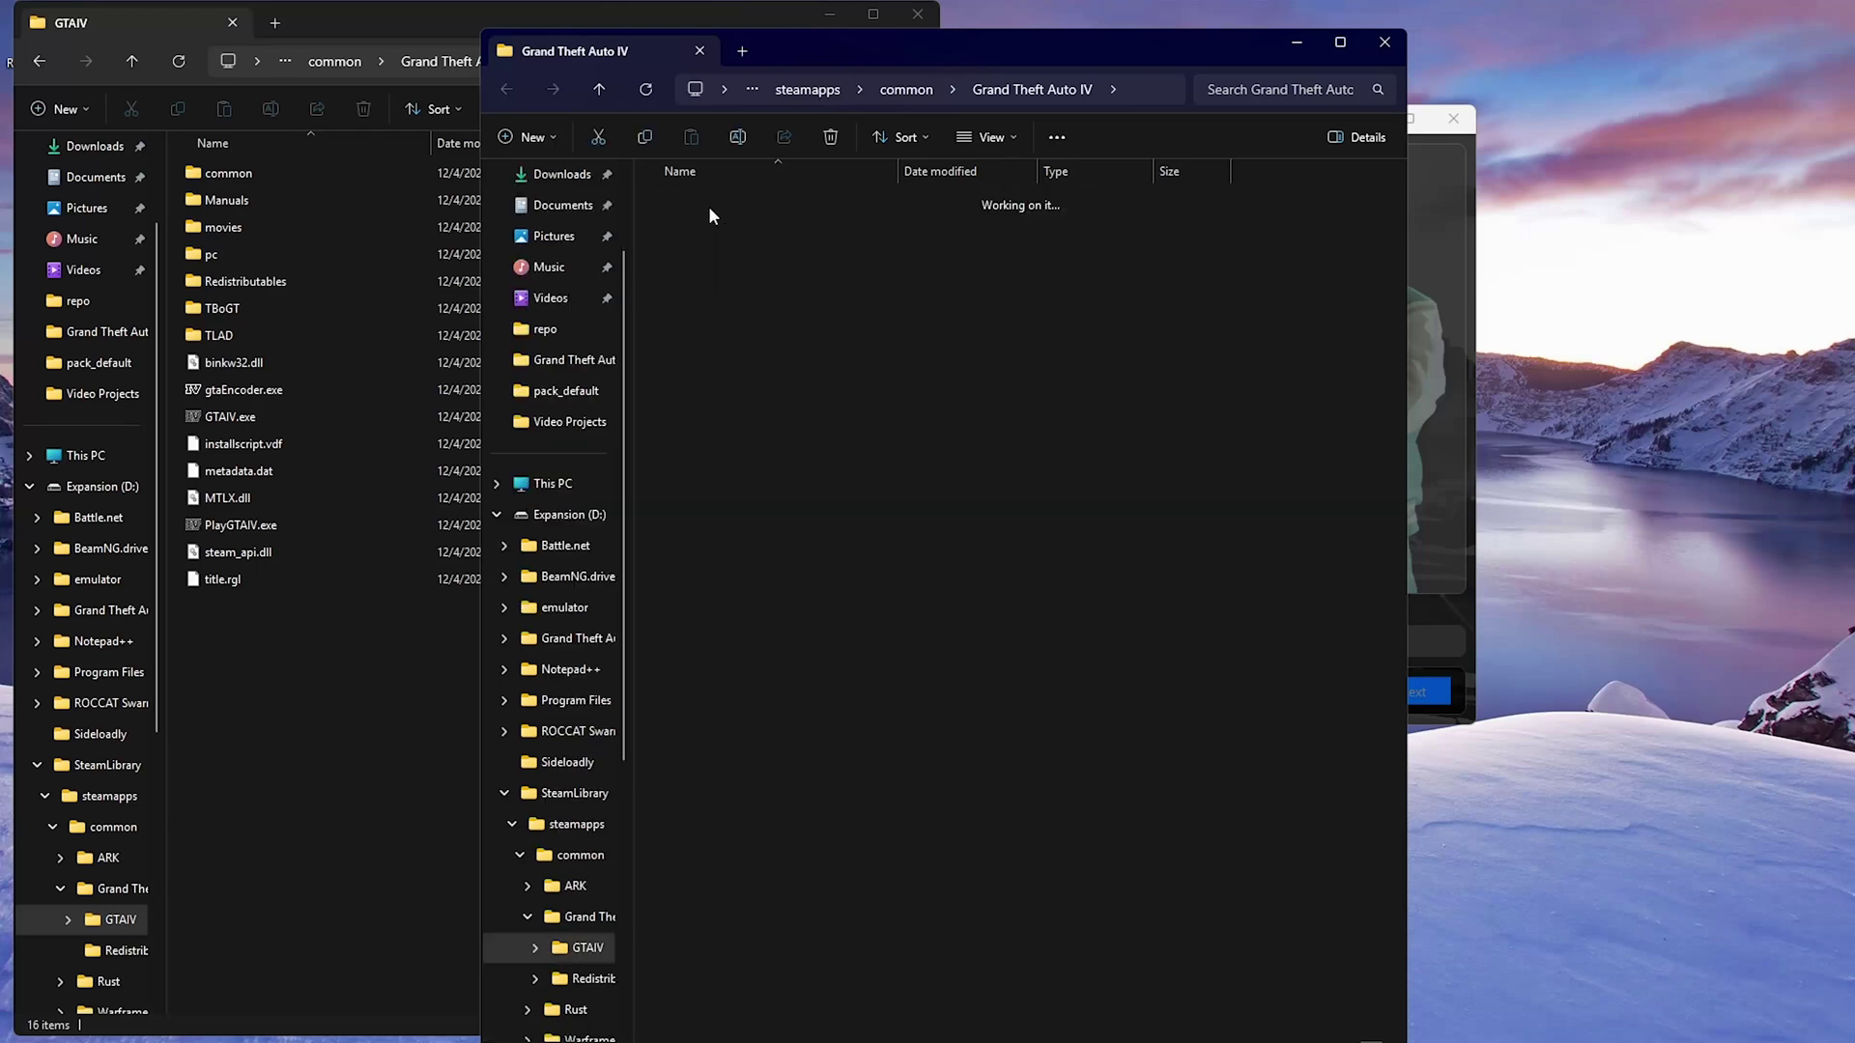
click(1385, 42)
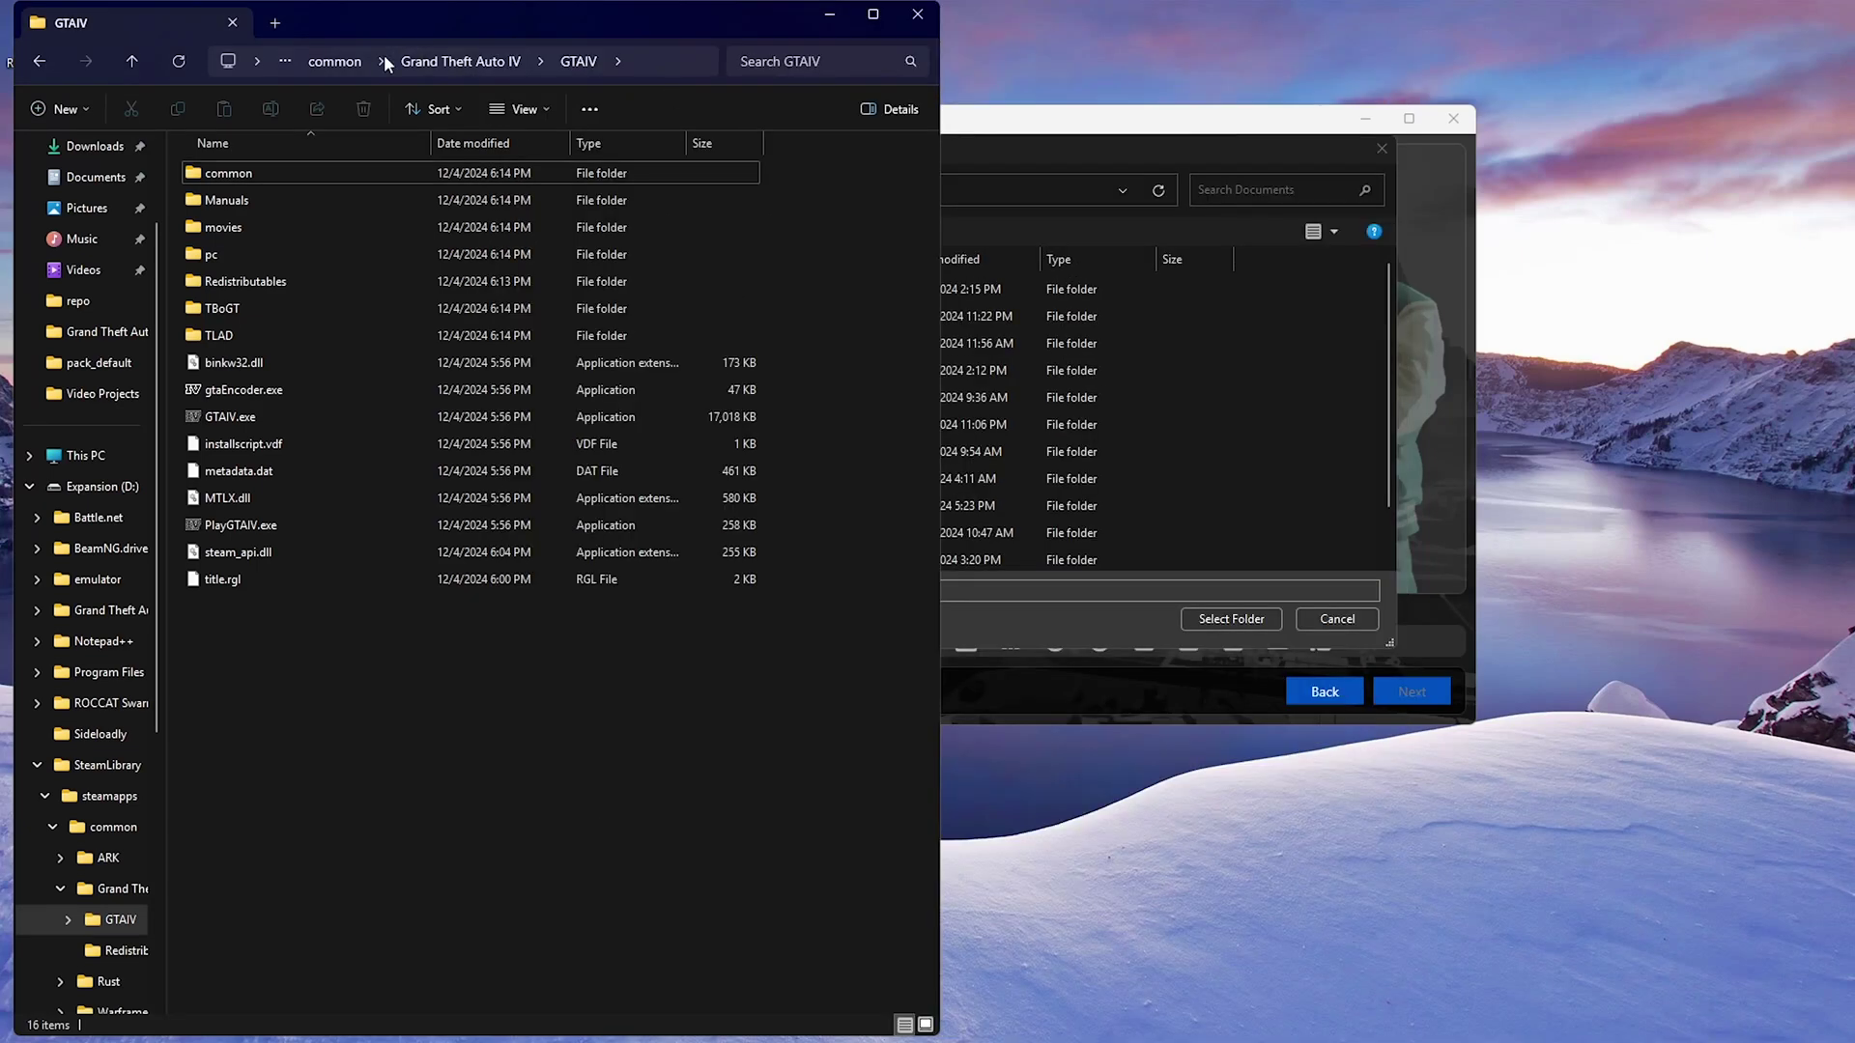
Copy the path D:\SteamLibrary\steamapps\common\Grand Theft Auto IV\GTAIV from File Explorer, close that window, and go to the path in the downgrader's directory browser.
click(640, 66)
key(ctrl+c)
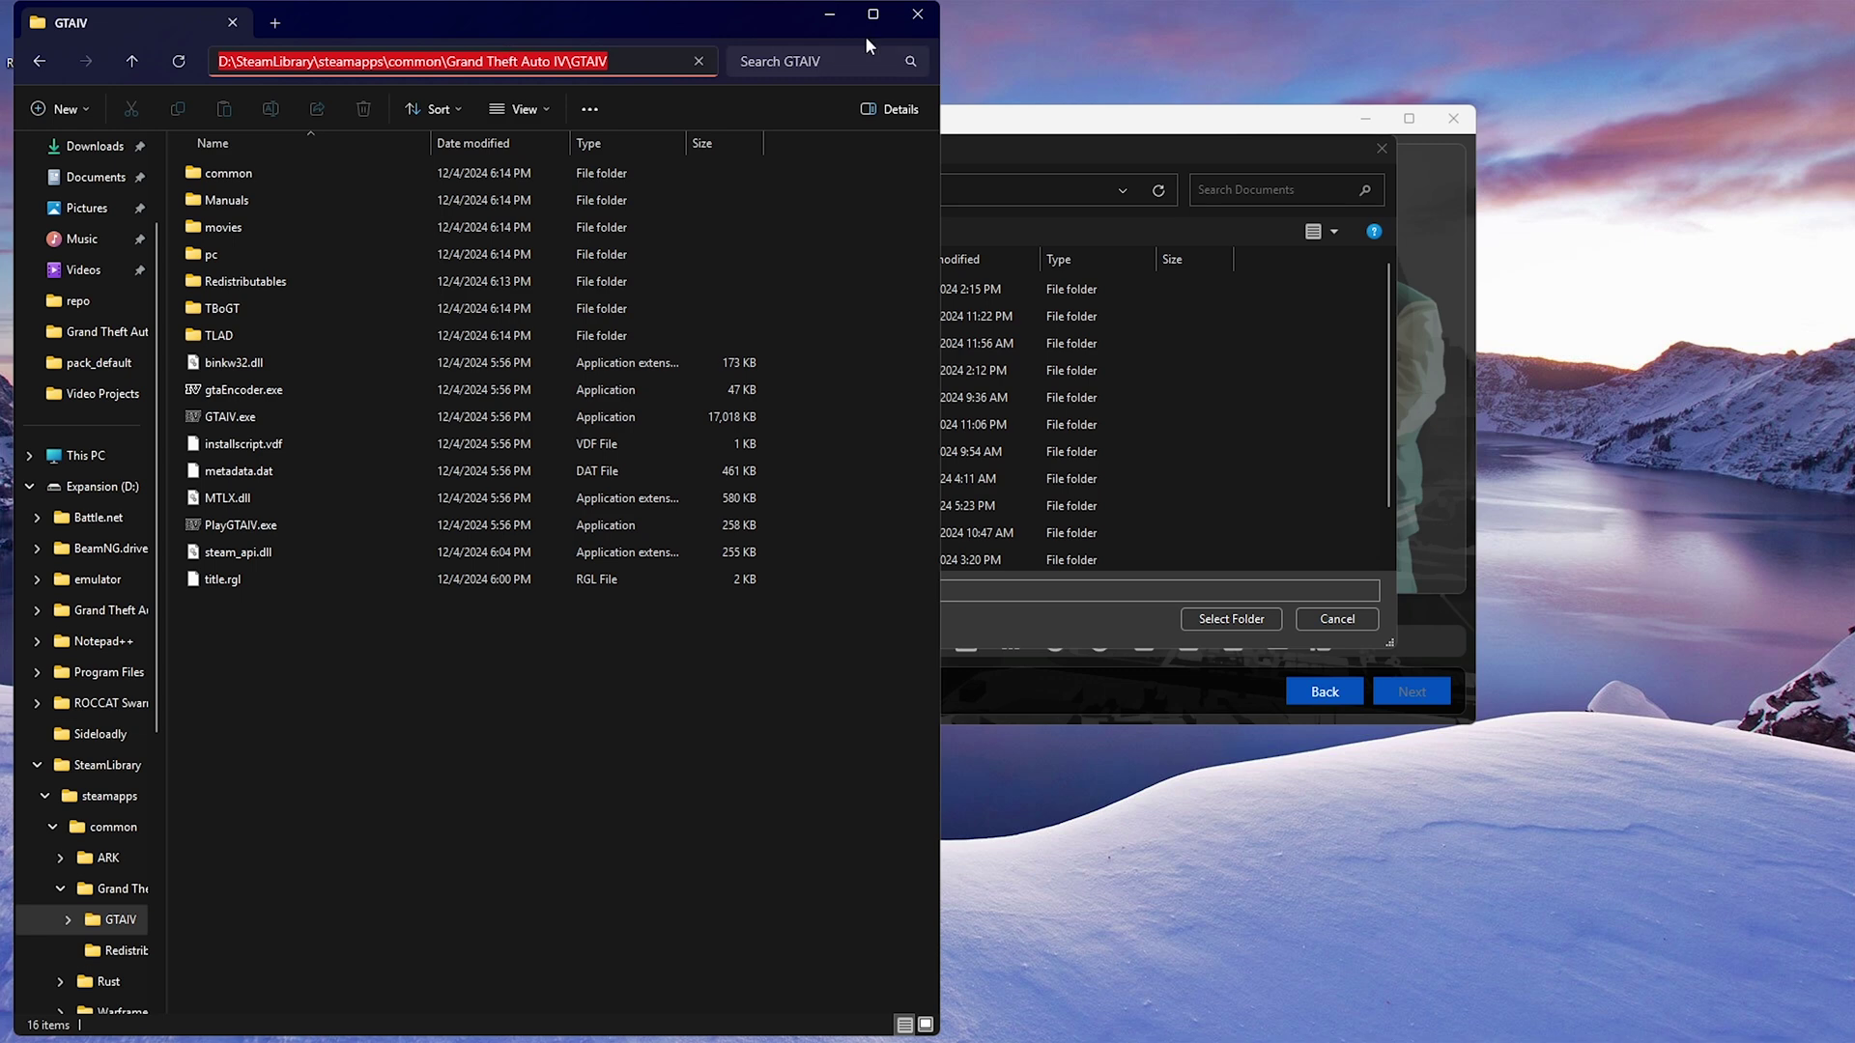
click(918, 13)
click(758, 190)
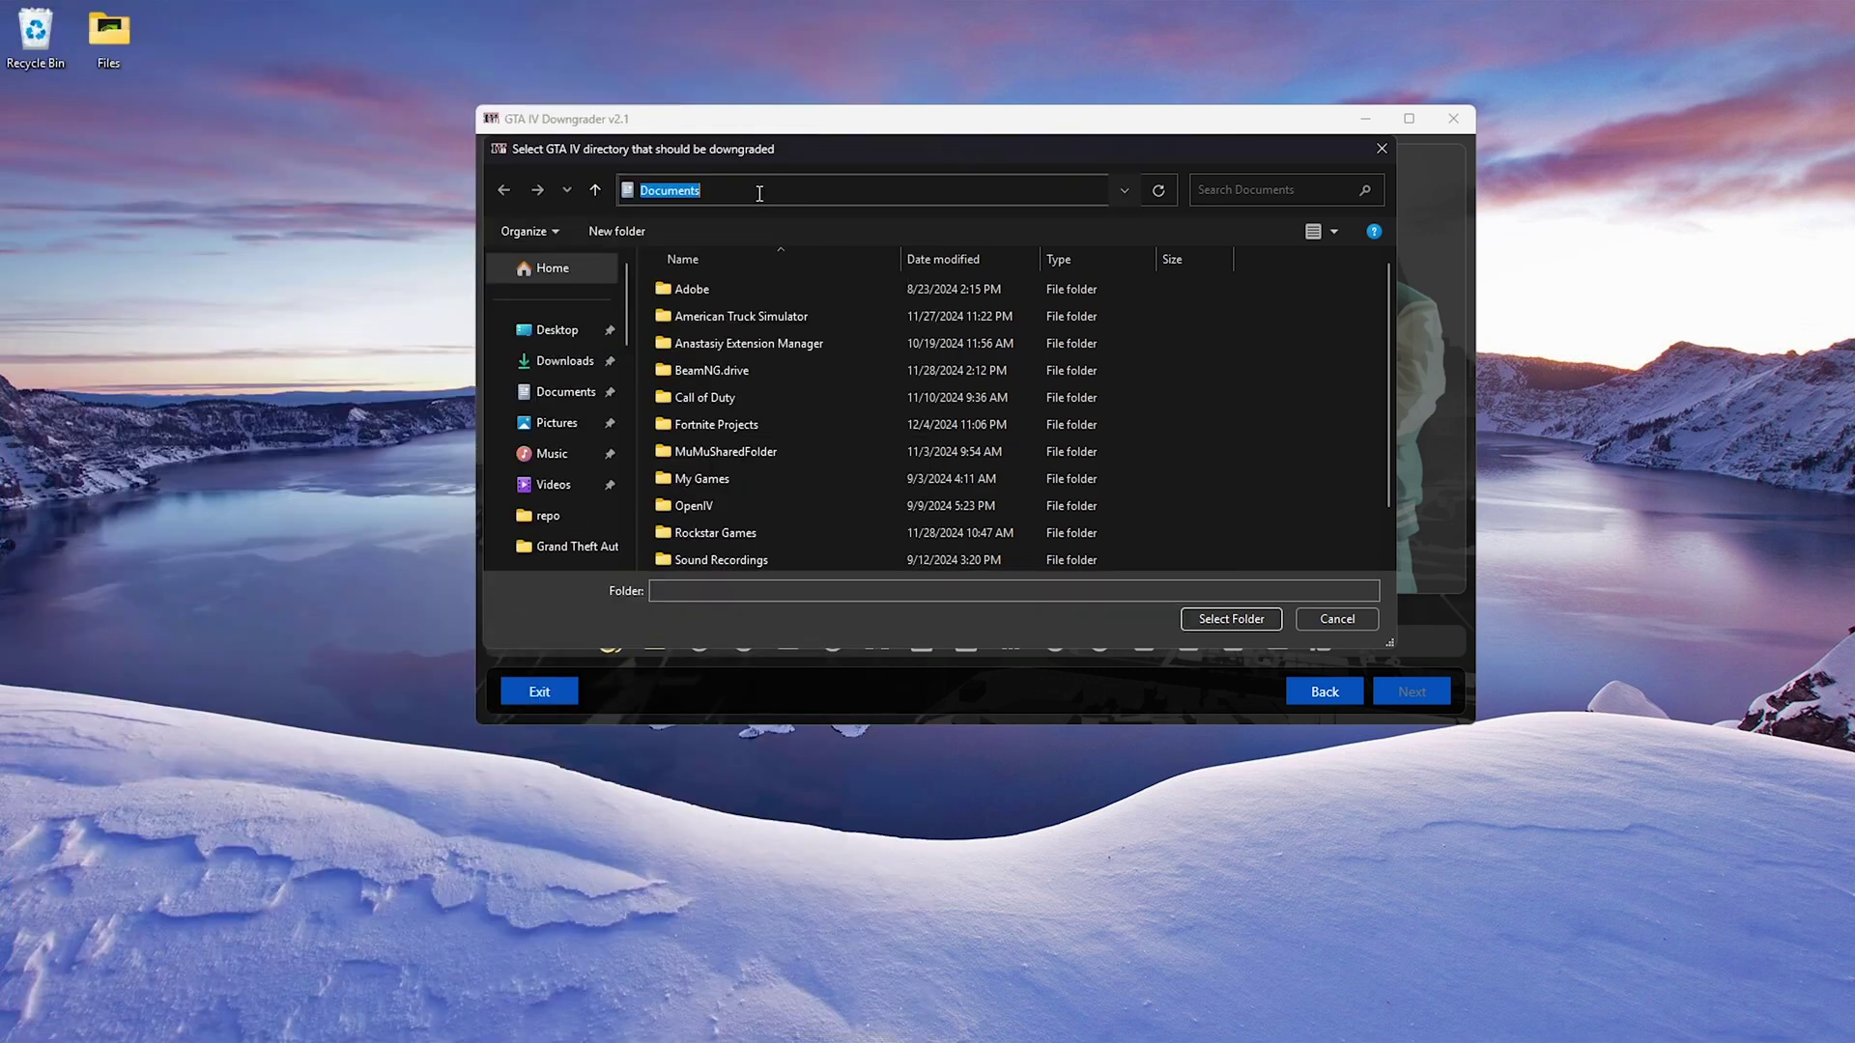
key(ctrl+v)
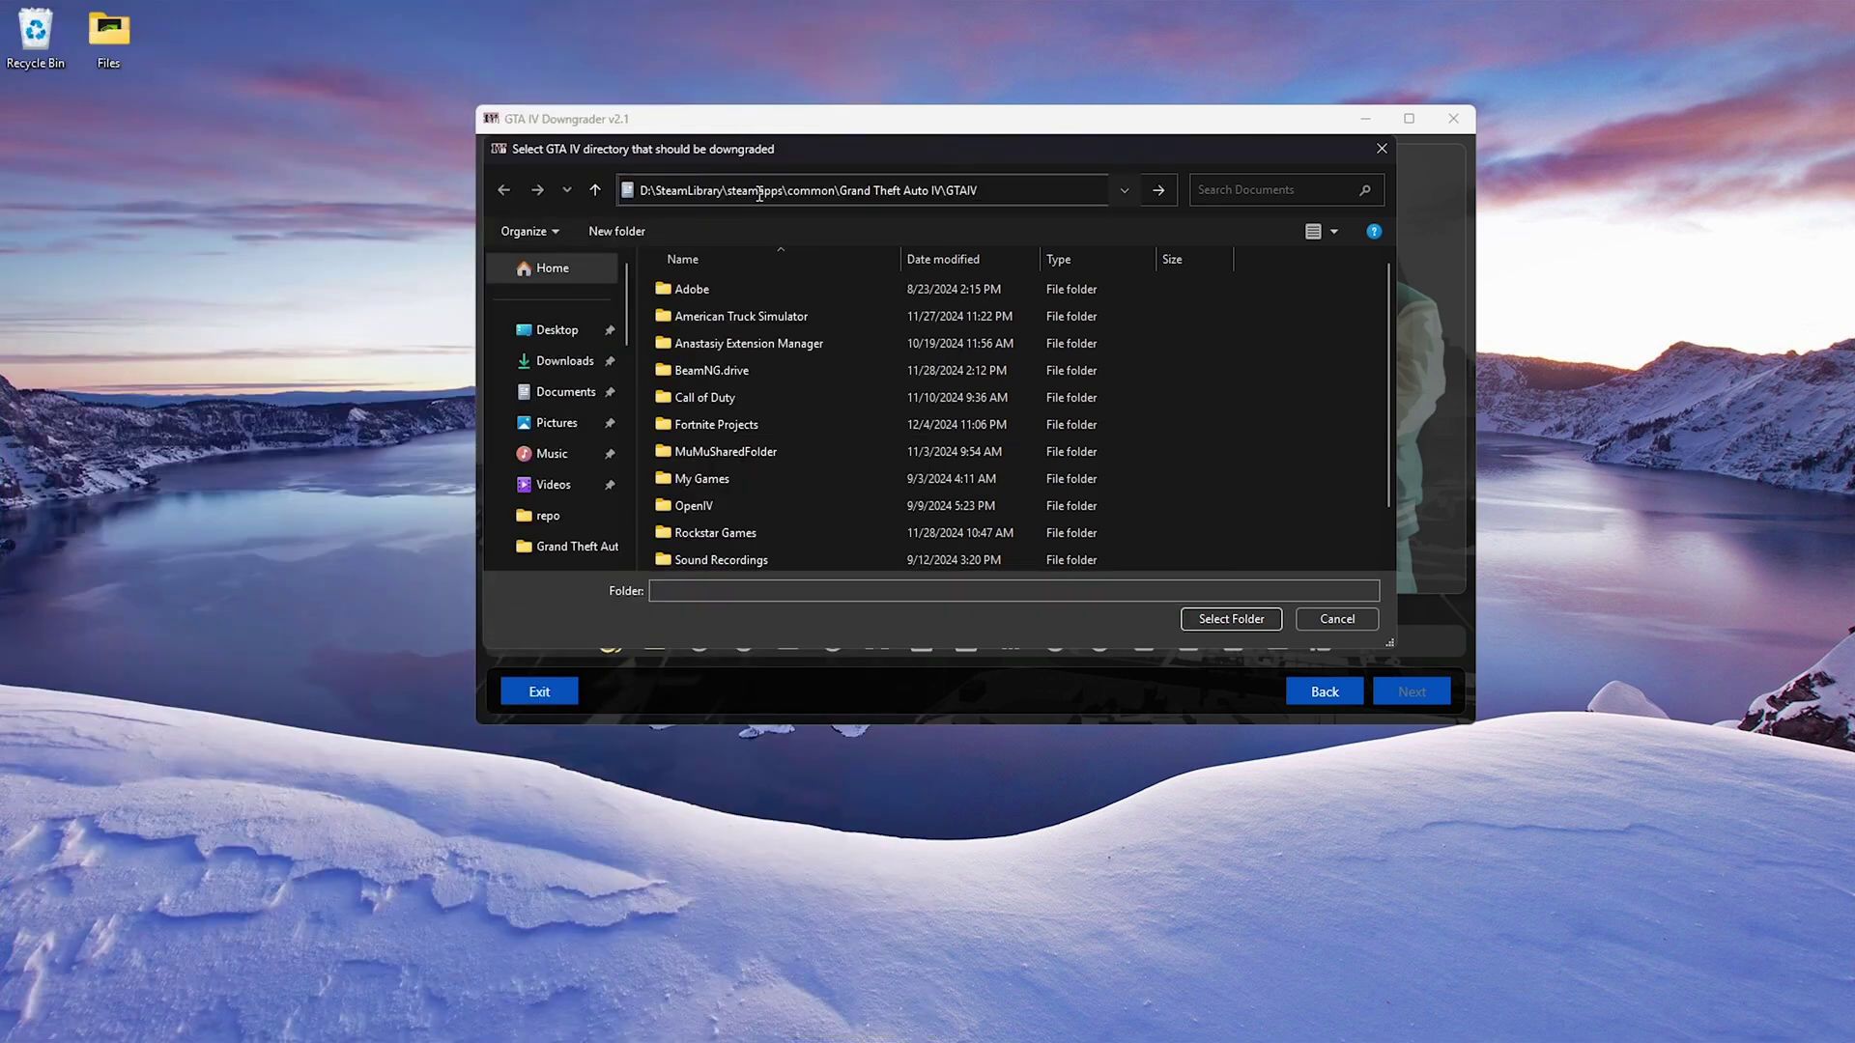
key(Return)
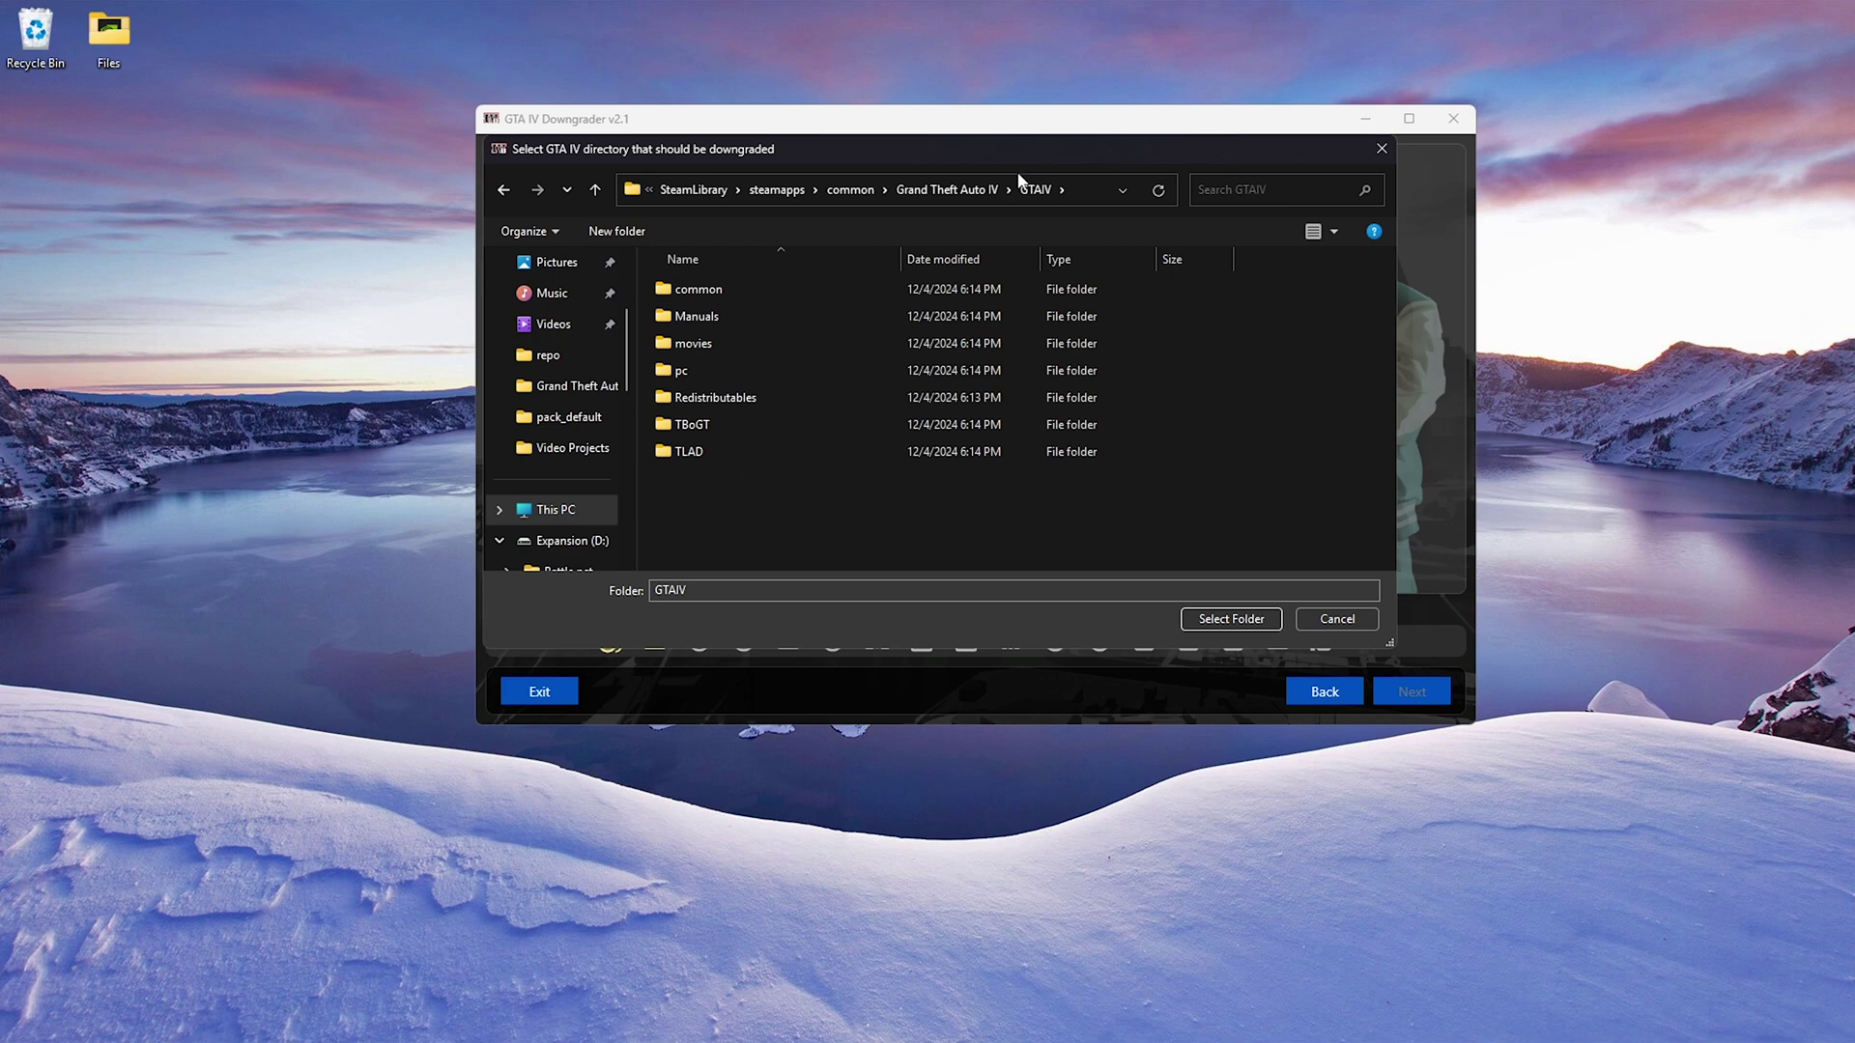
Choose the GTAIV folder inside Grand Theft Auto IV as the directory for the downgrade.
click(948, 191)
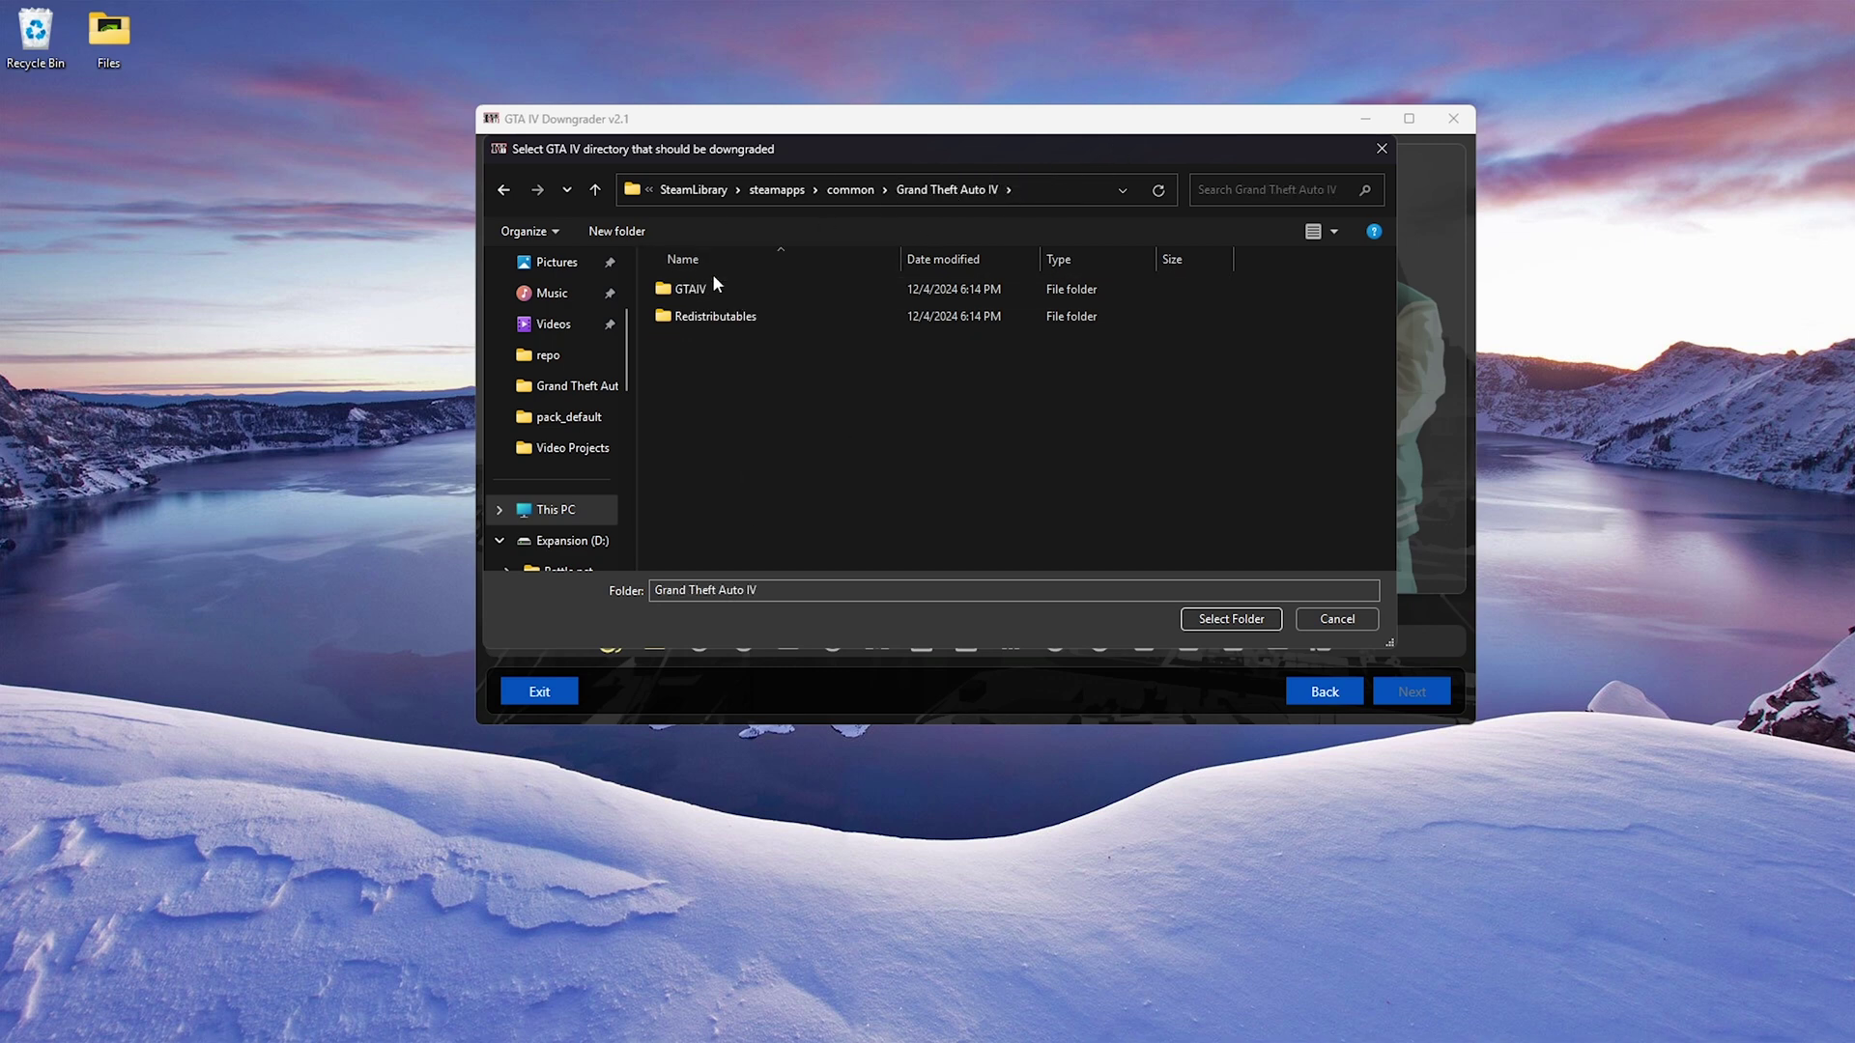
click(695, 296)
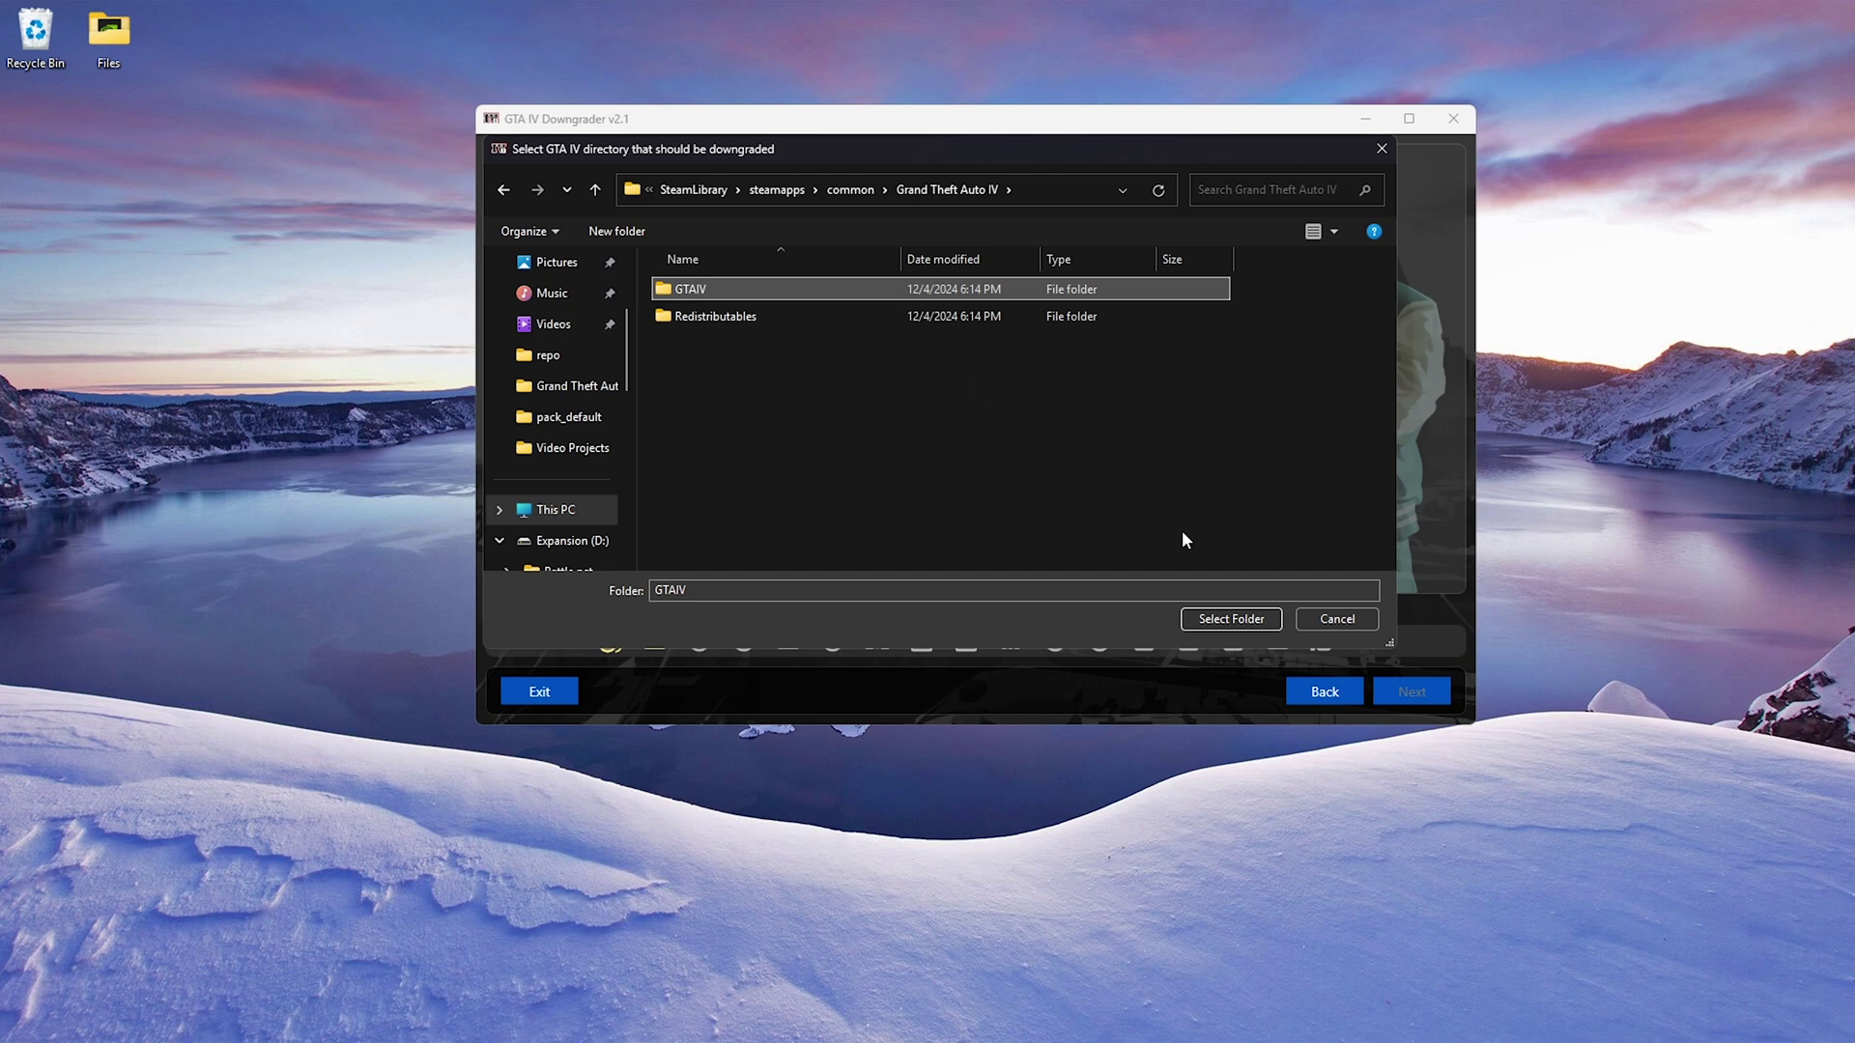
click(1198, 619)
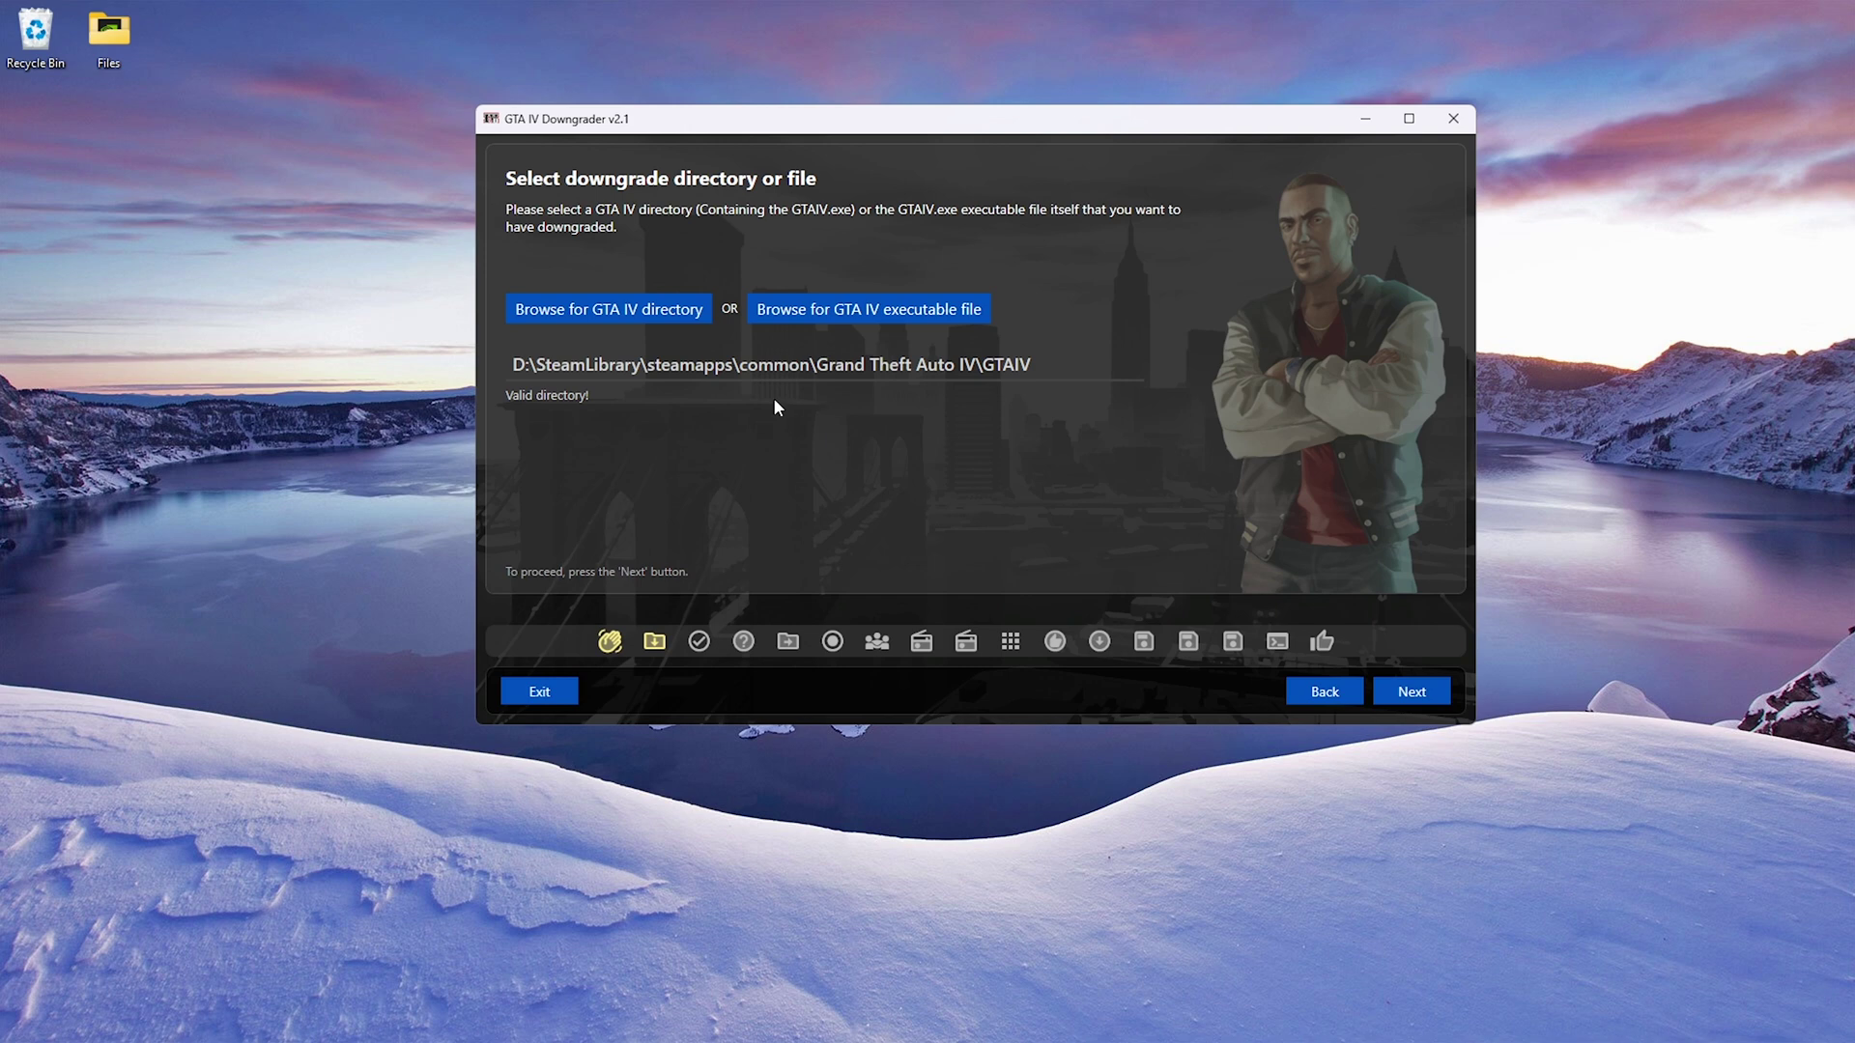
Reopen the directory browser and reselect the GTAIV folder inside Grand Theft Auto IV as the downgrade directory.
click(628, 311)
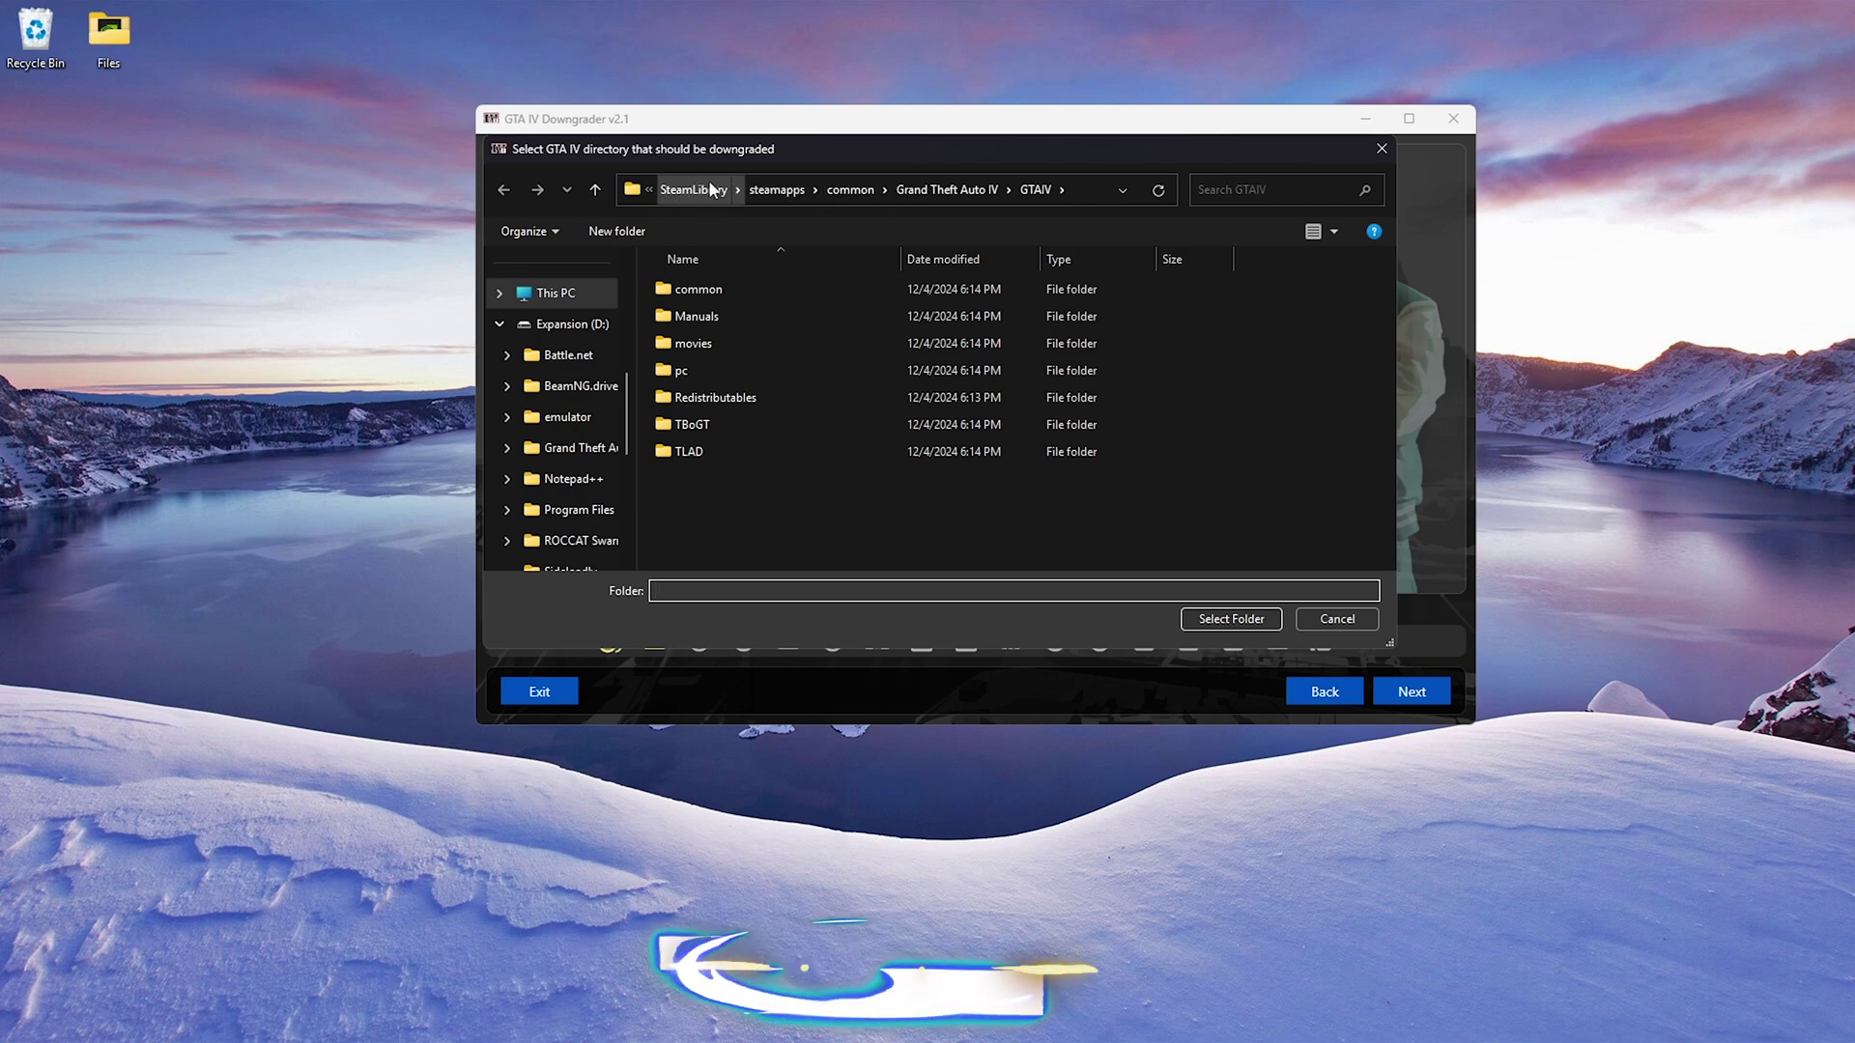
key(alt+Tab)
key(Escape)
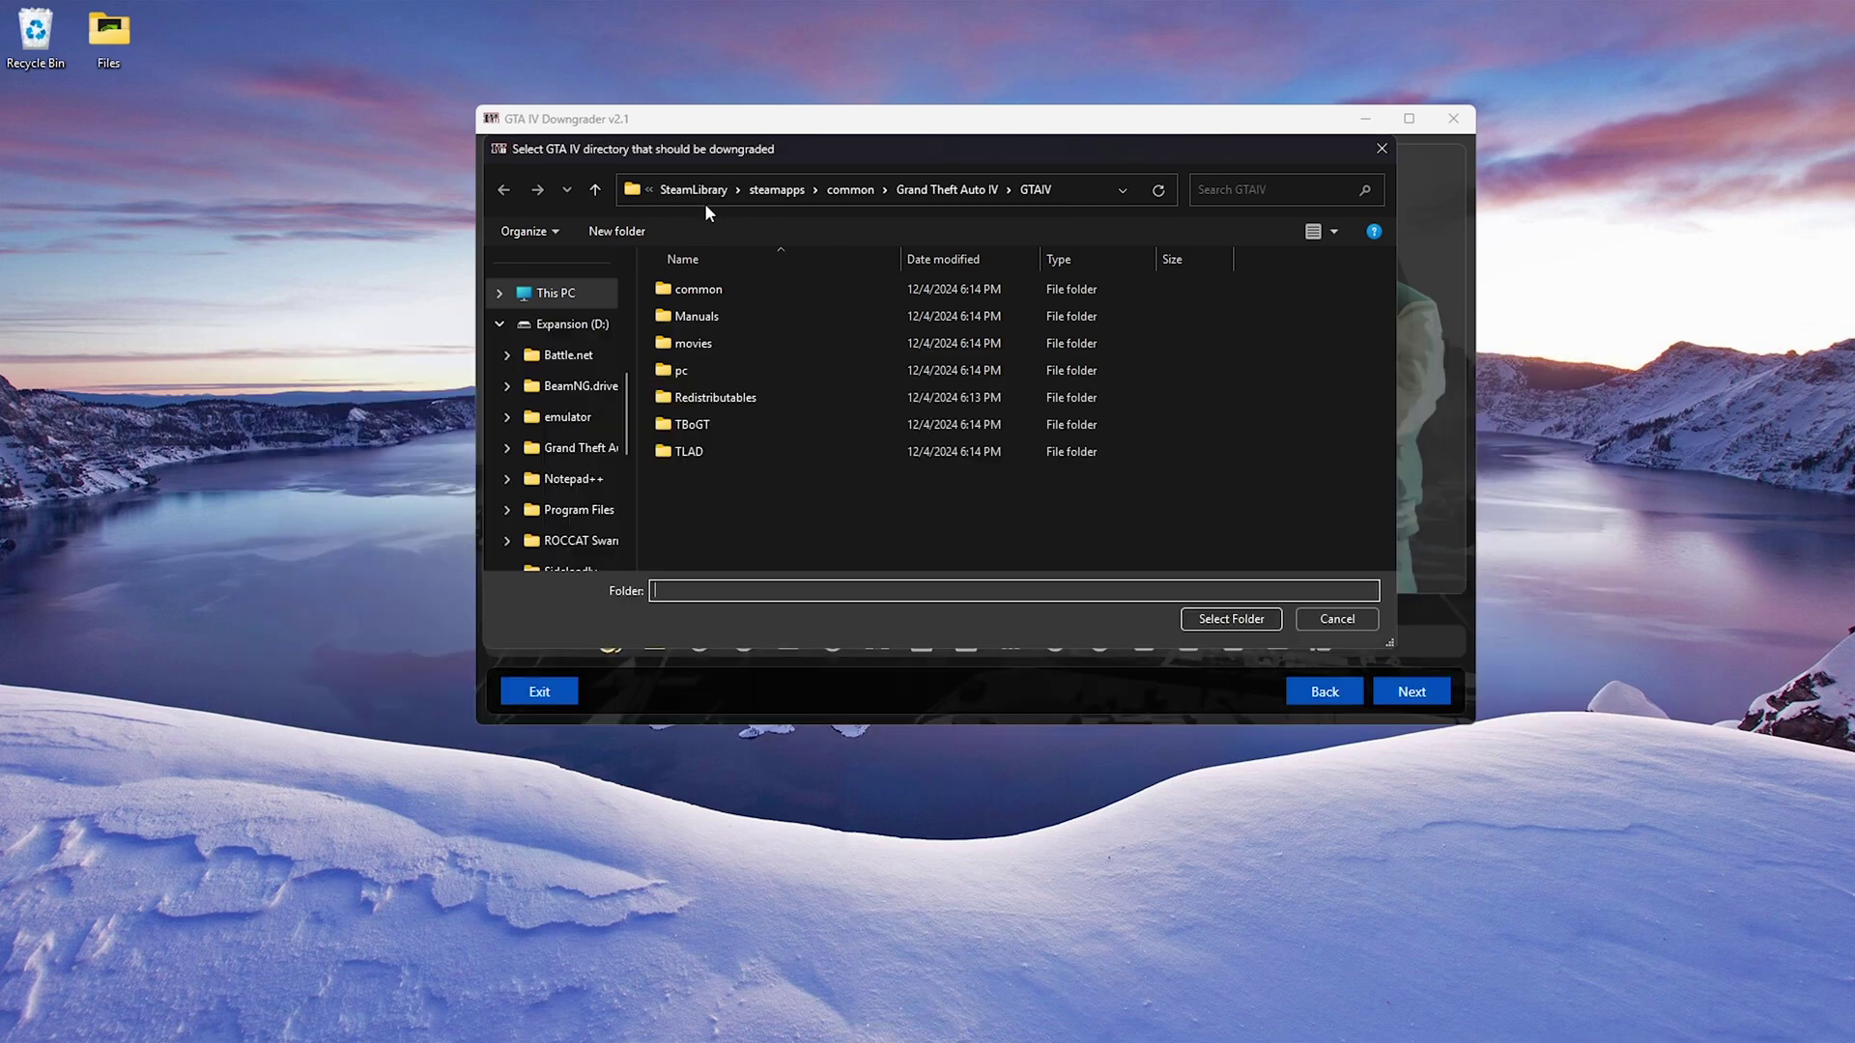
mouse_move(281, 1034)
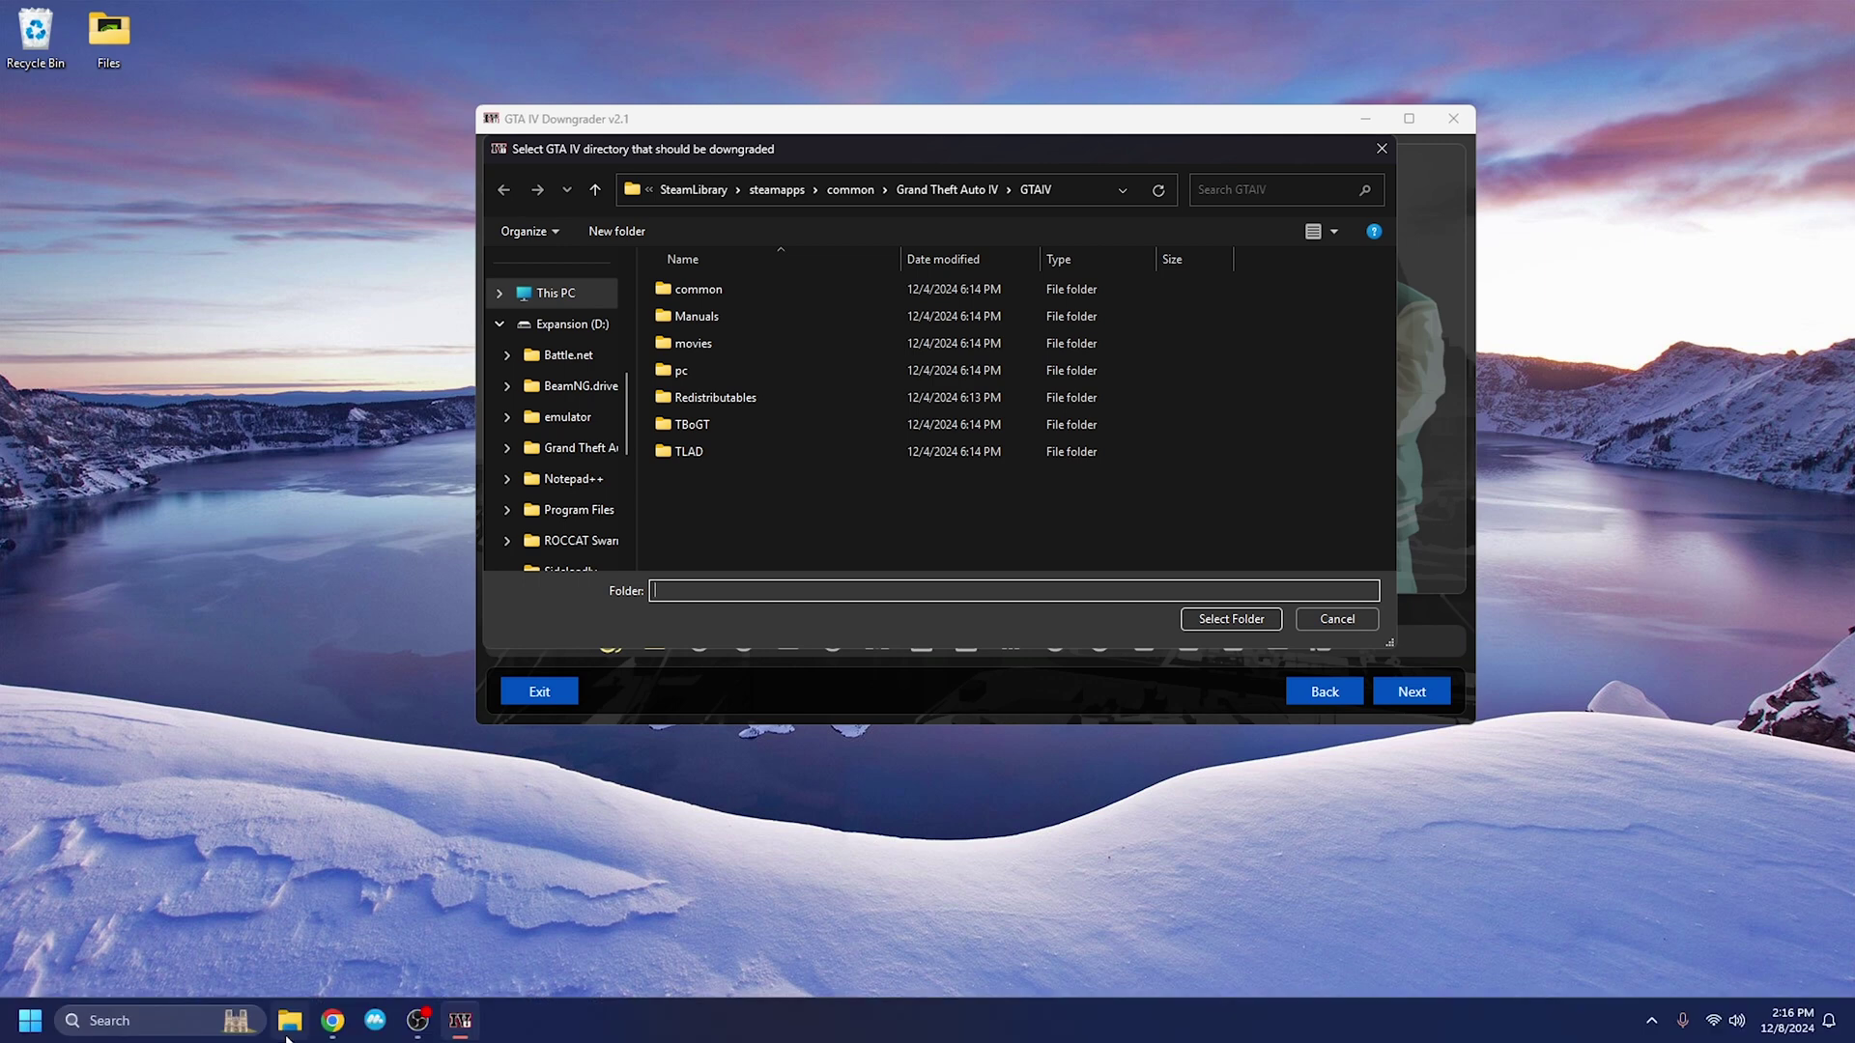
click(1076, 190)
click(1010, 186)
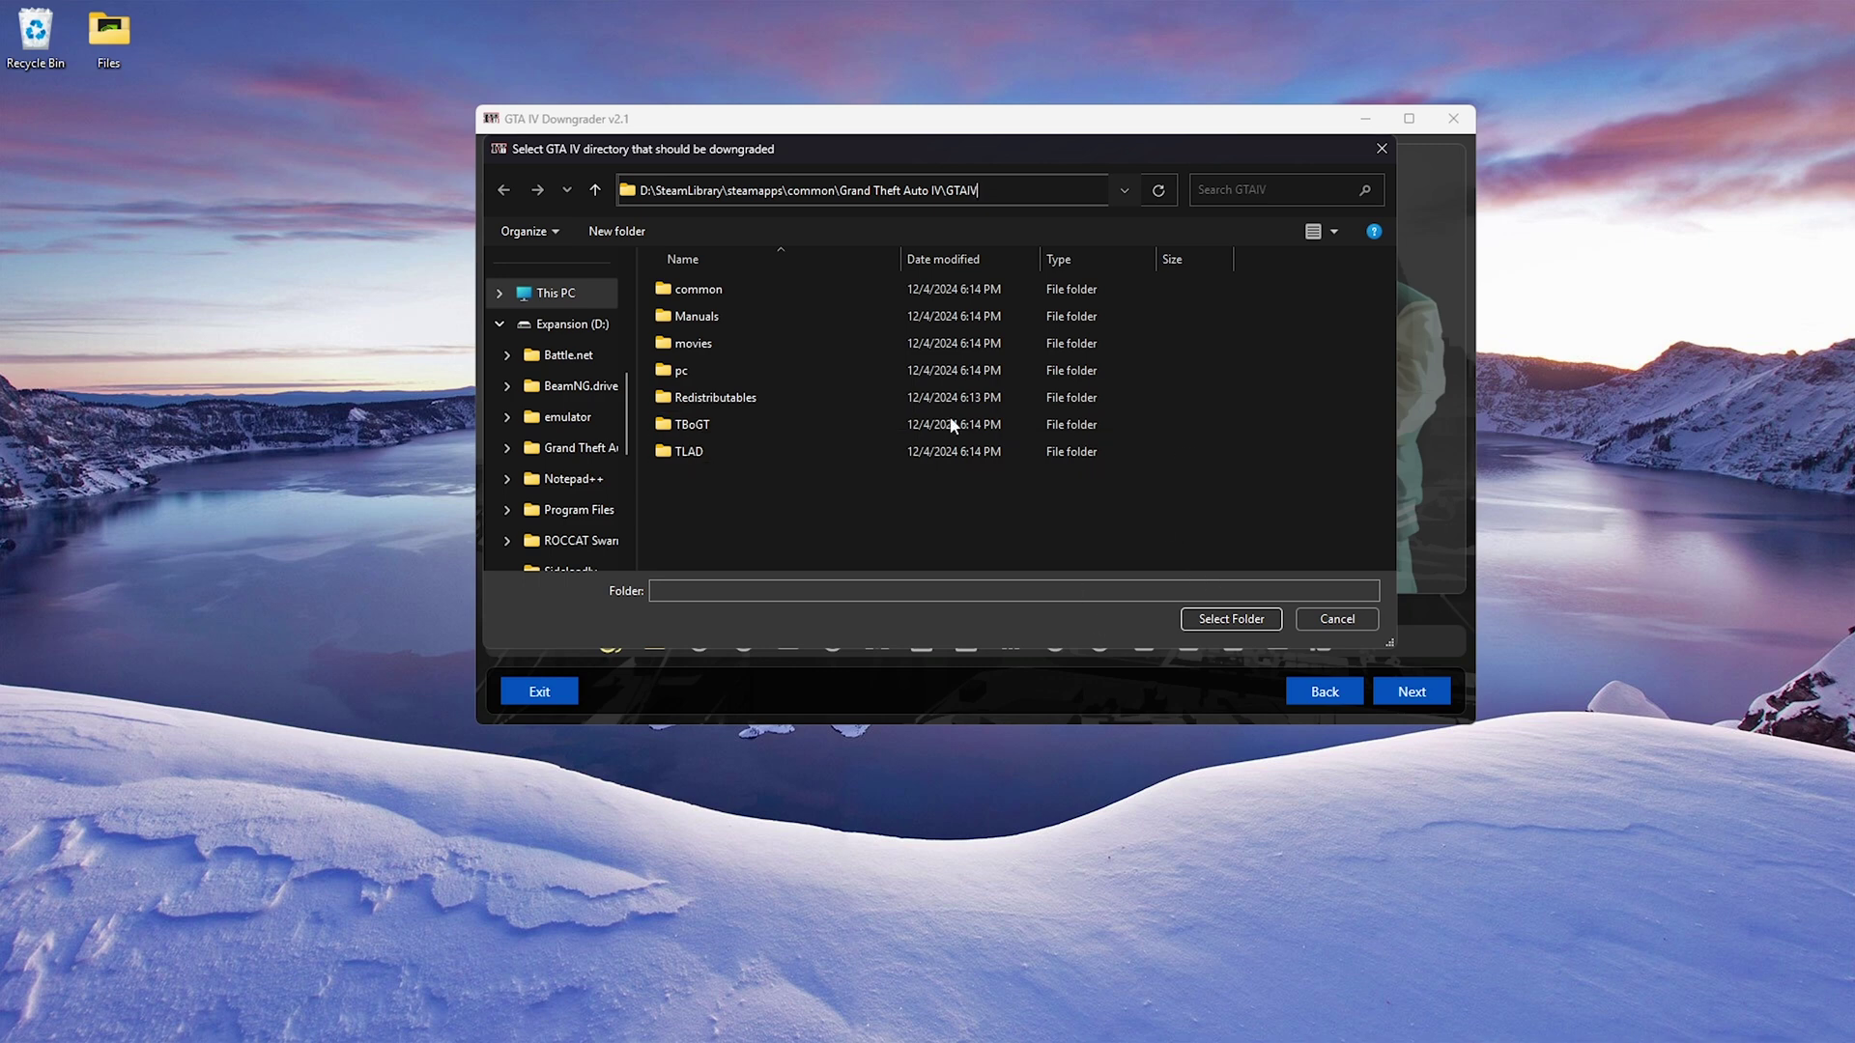
click(979, 565)
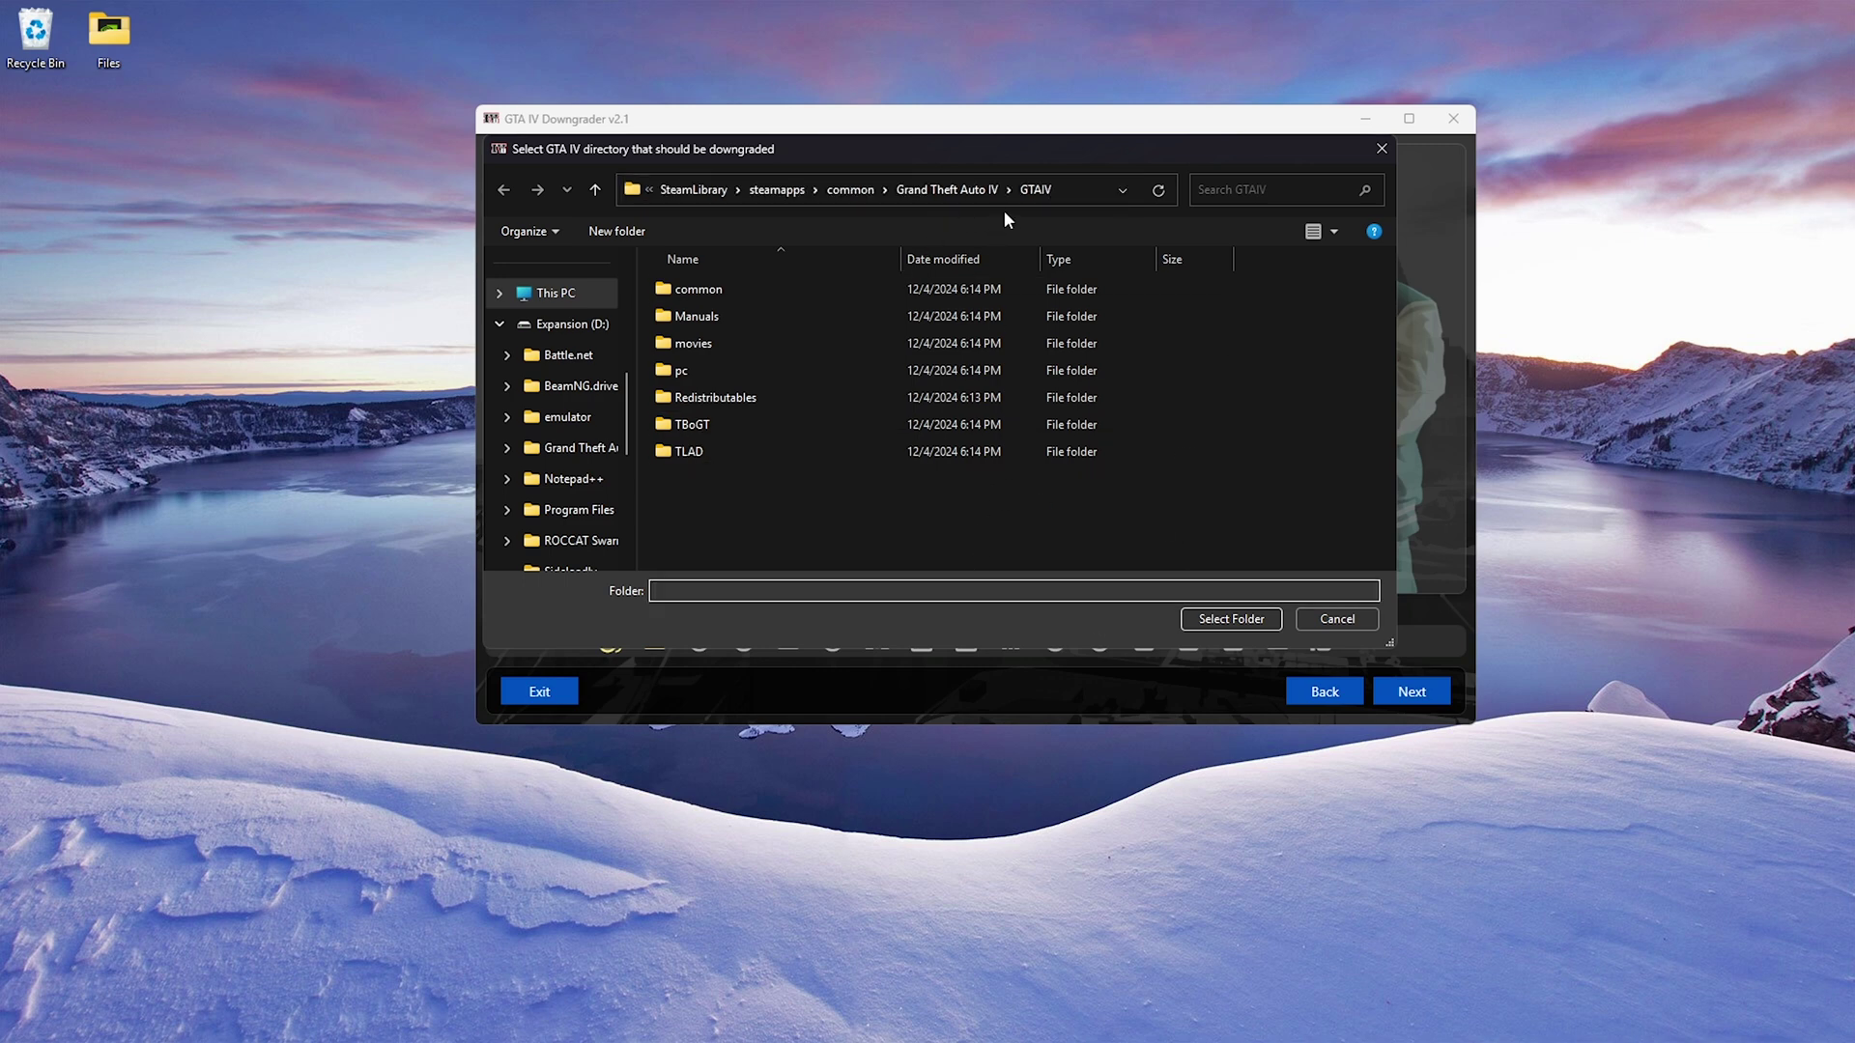
click(950, 191)
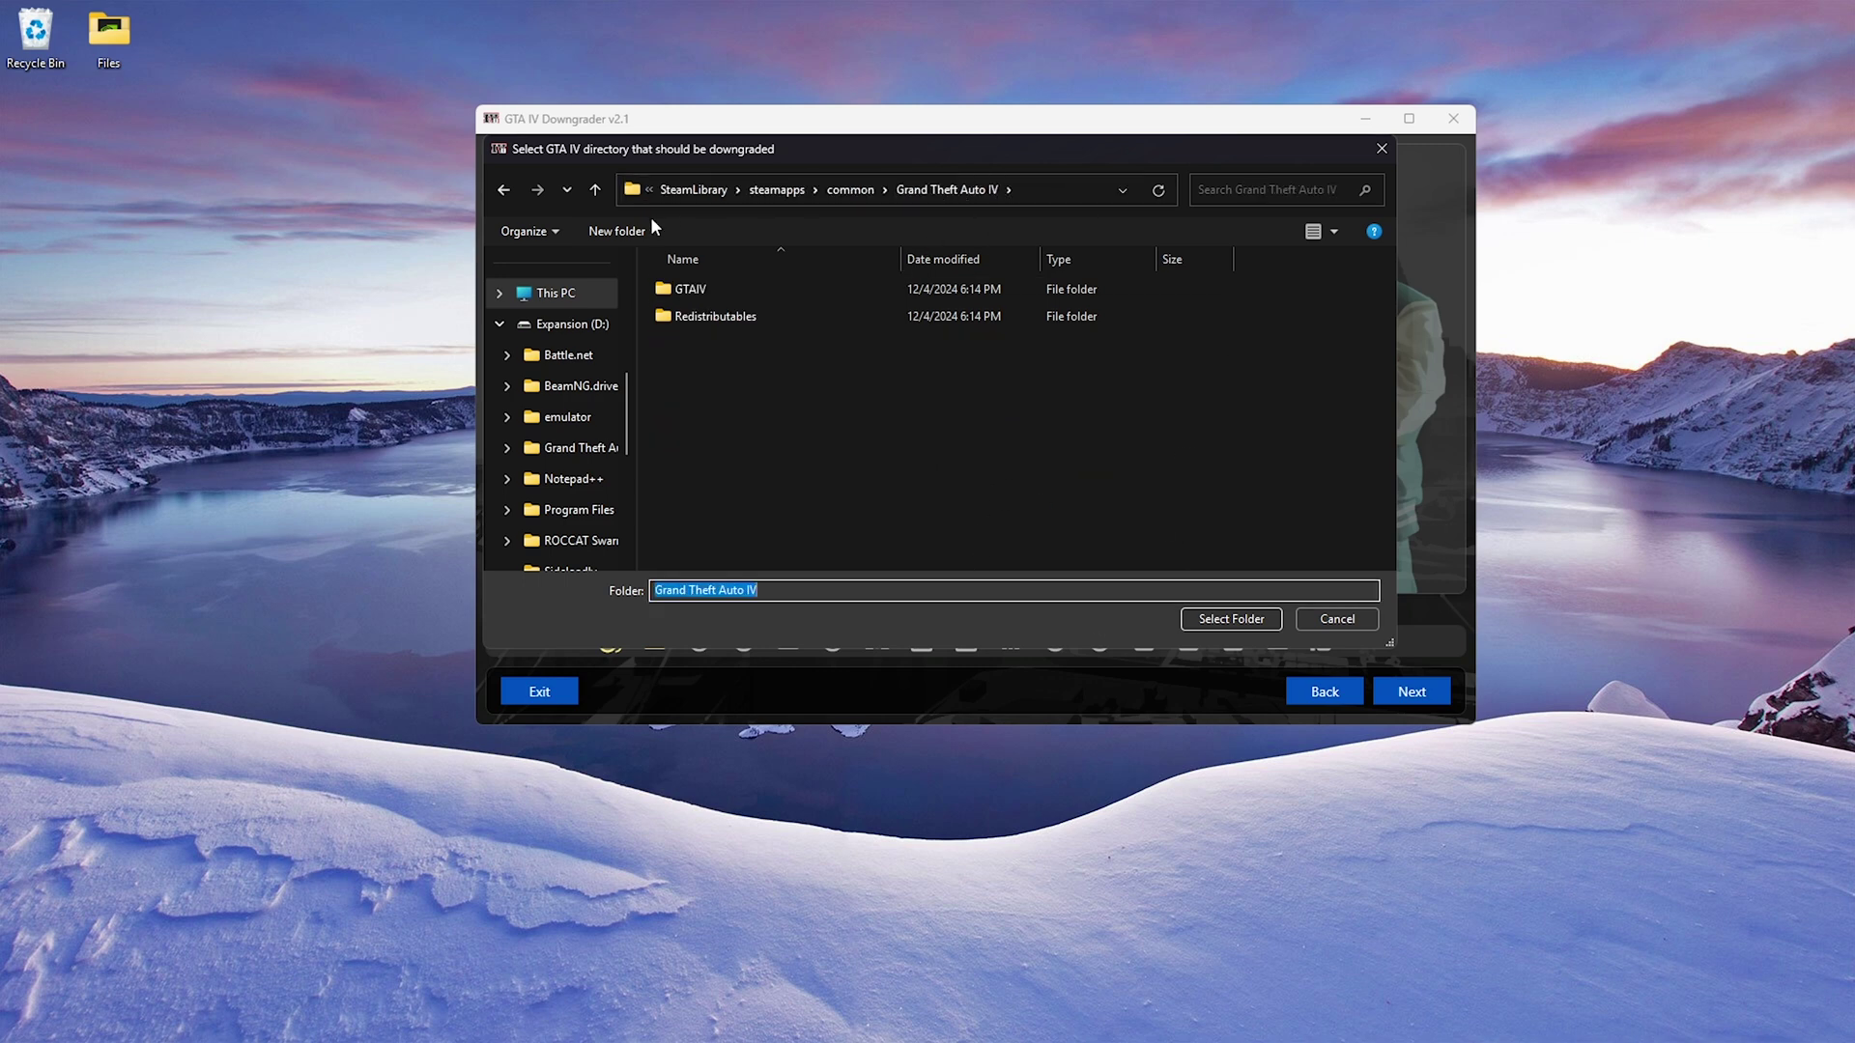
click(728, 291)
click(1222, 619)
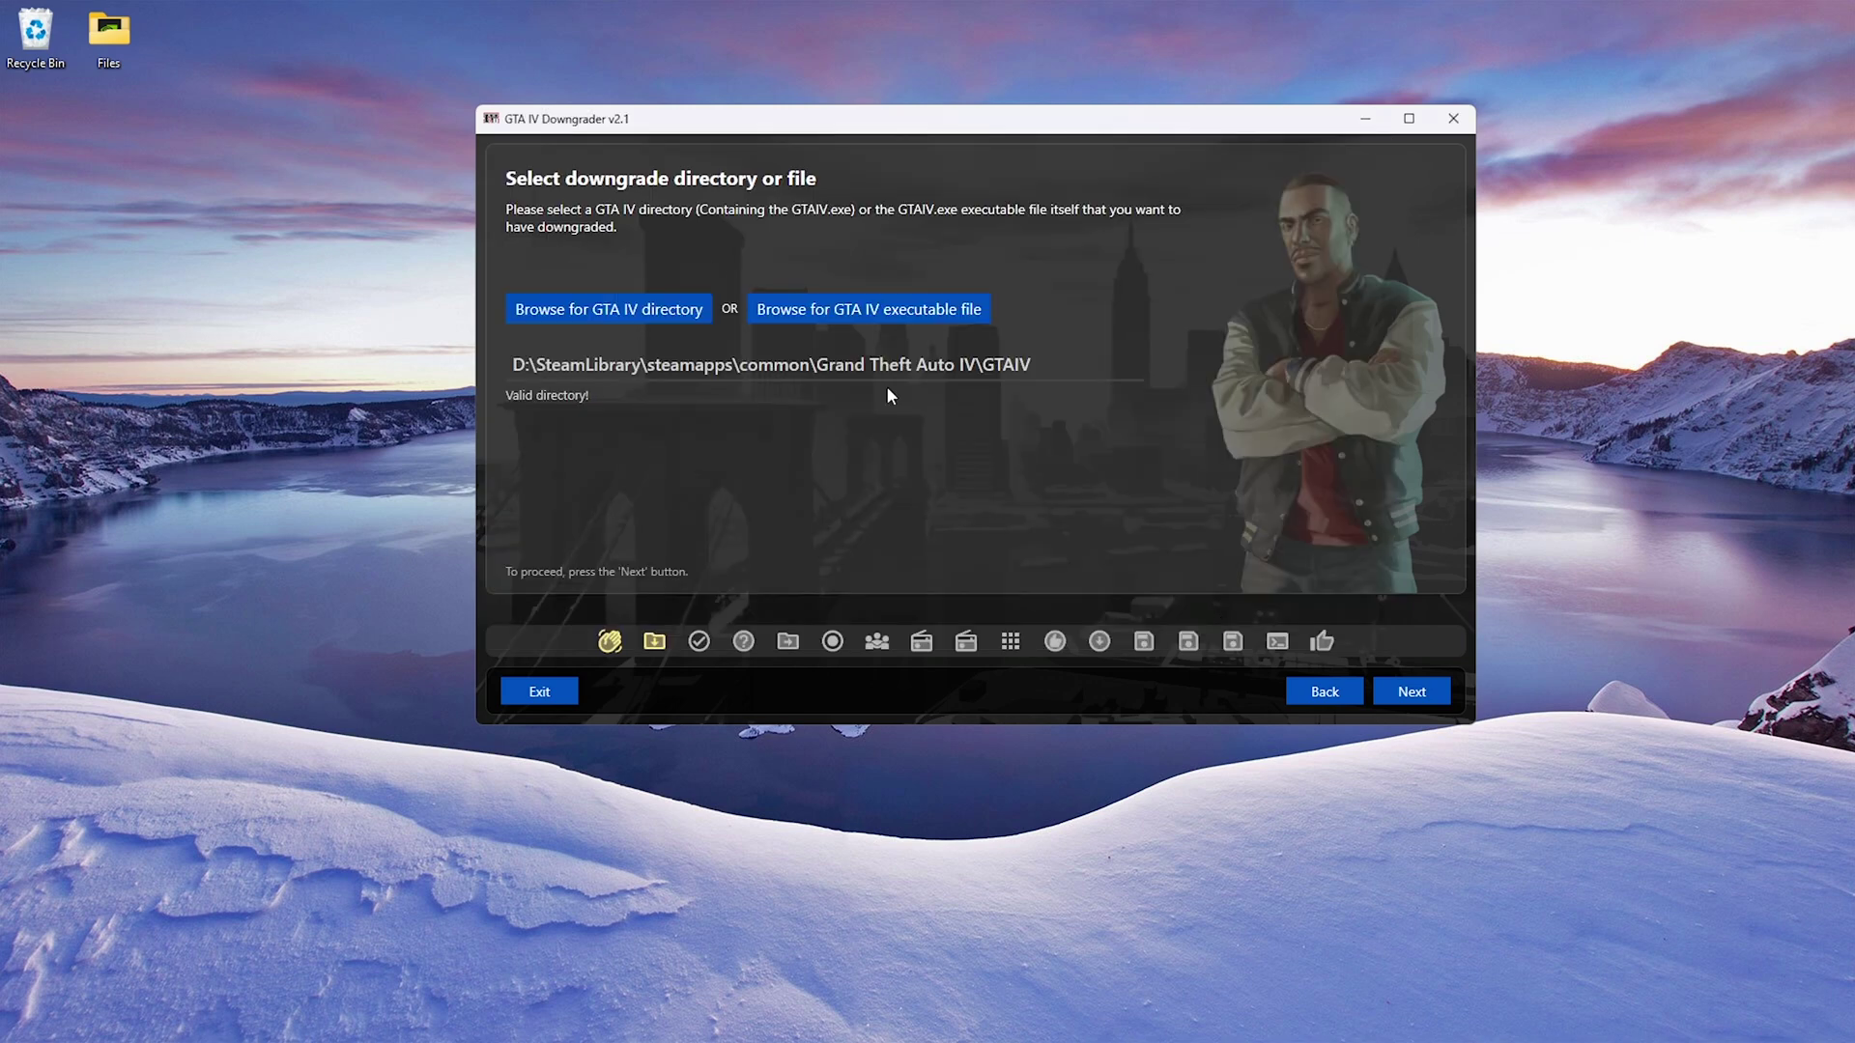
Proceed past the directory analysis and choose 1.0.7.0 as the version to downgrade to.
click(1403, 686)
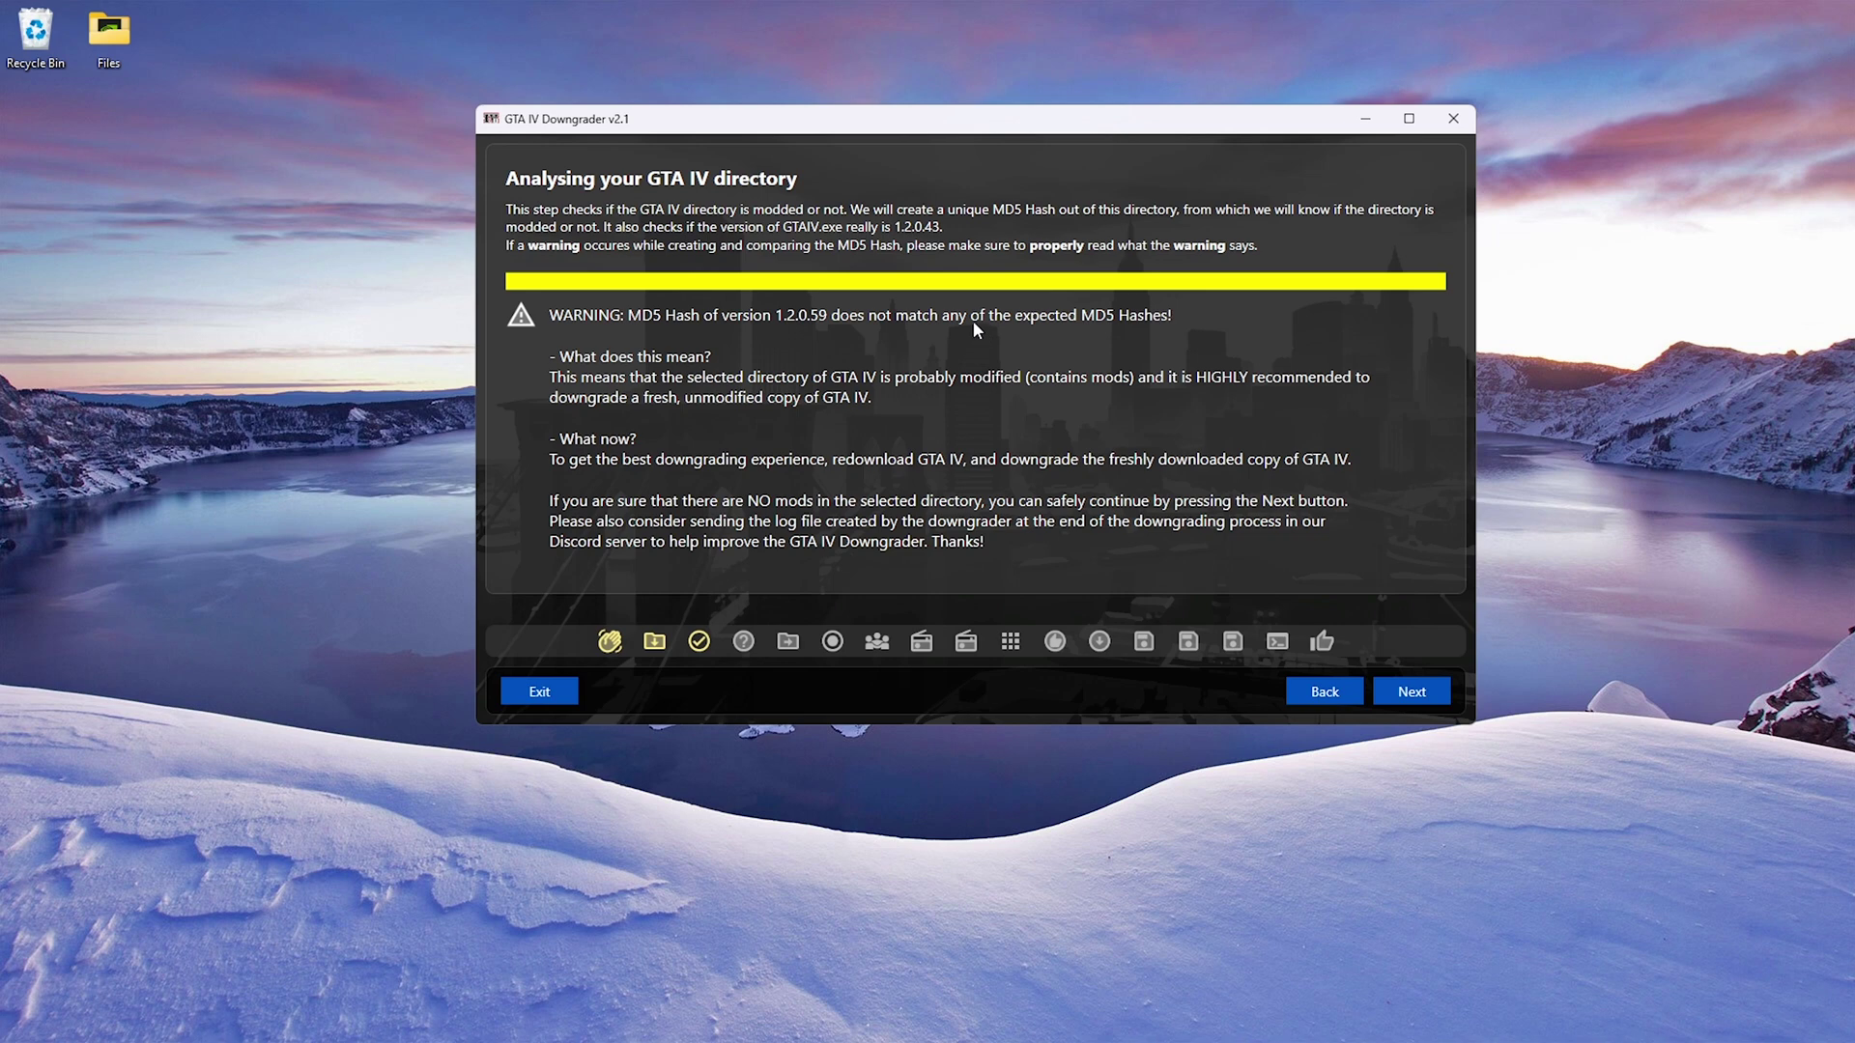
click(1398, 690)
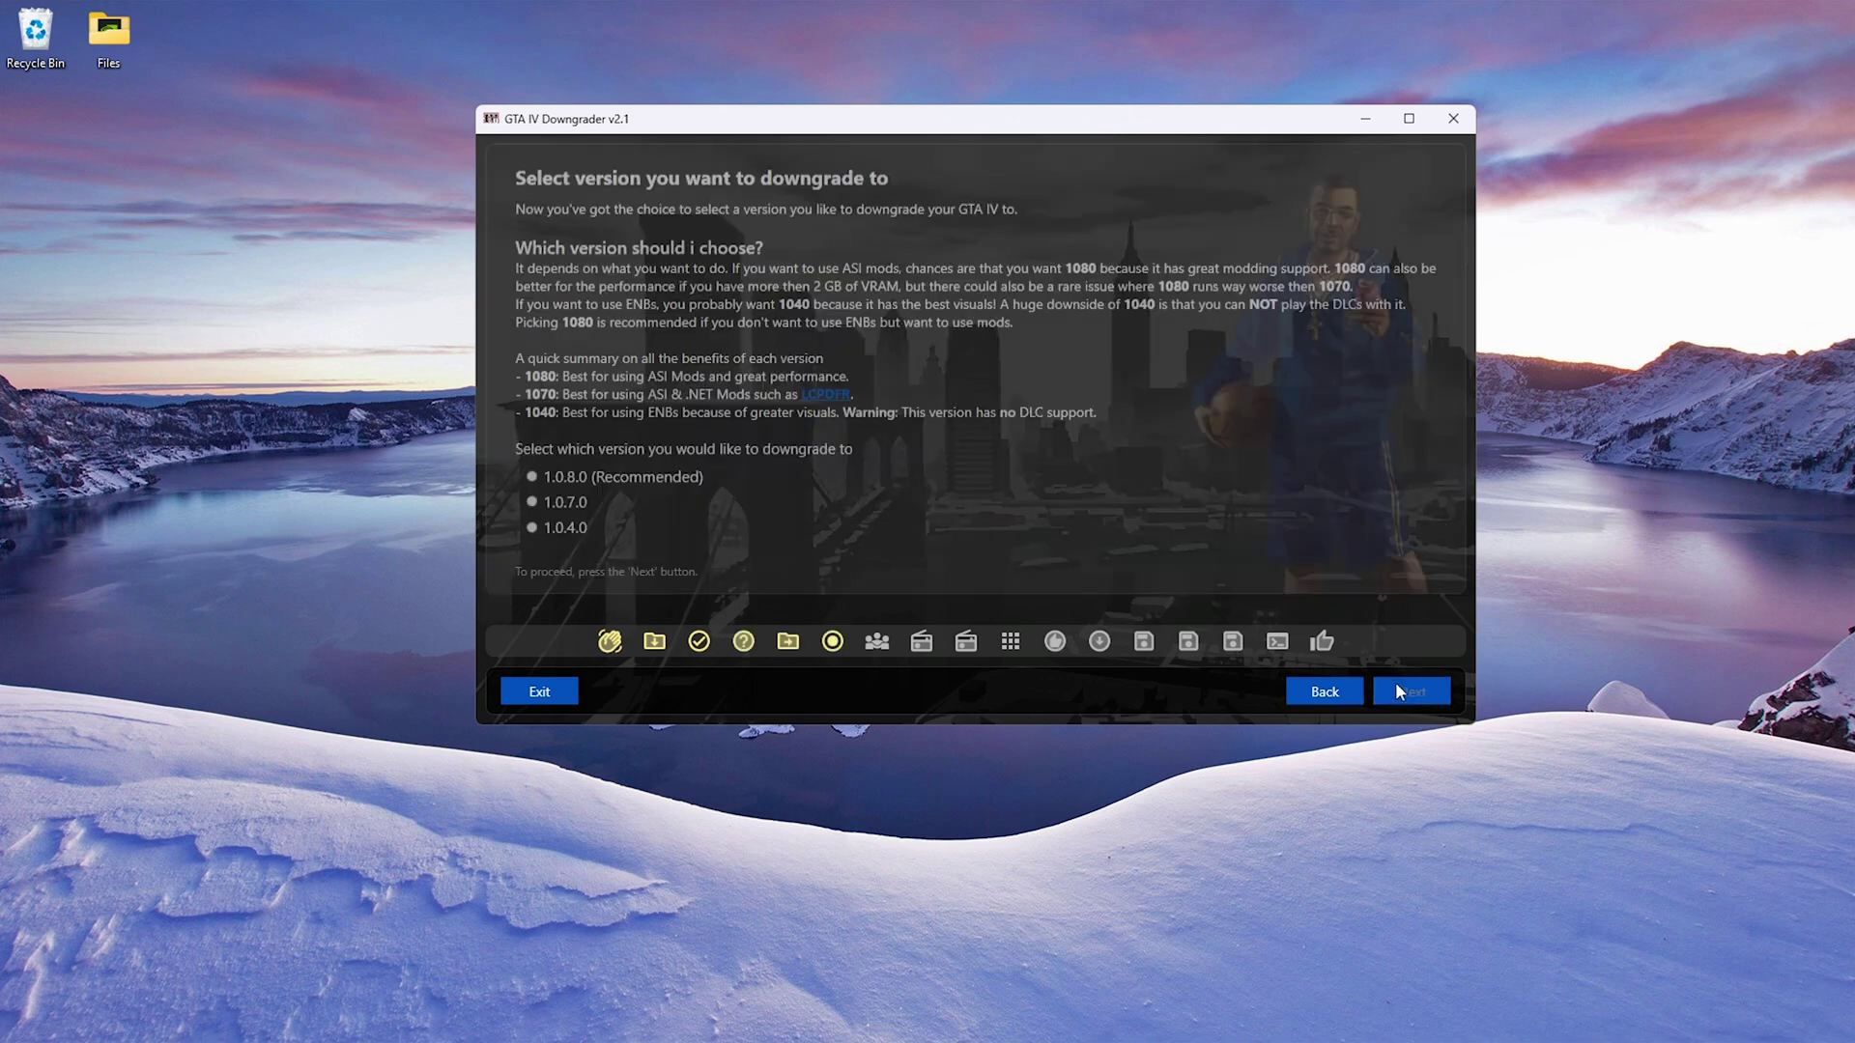
click(532, 505)
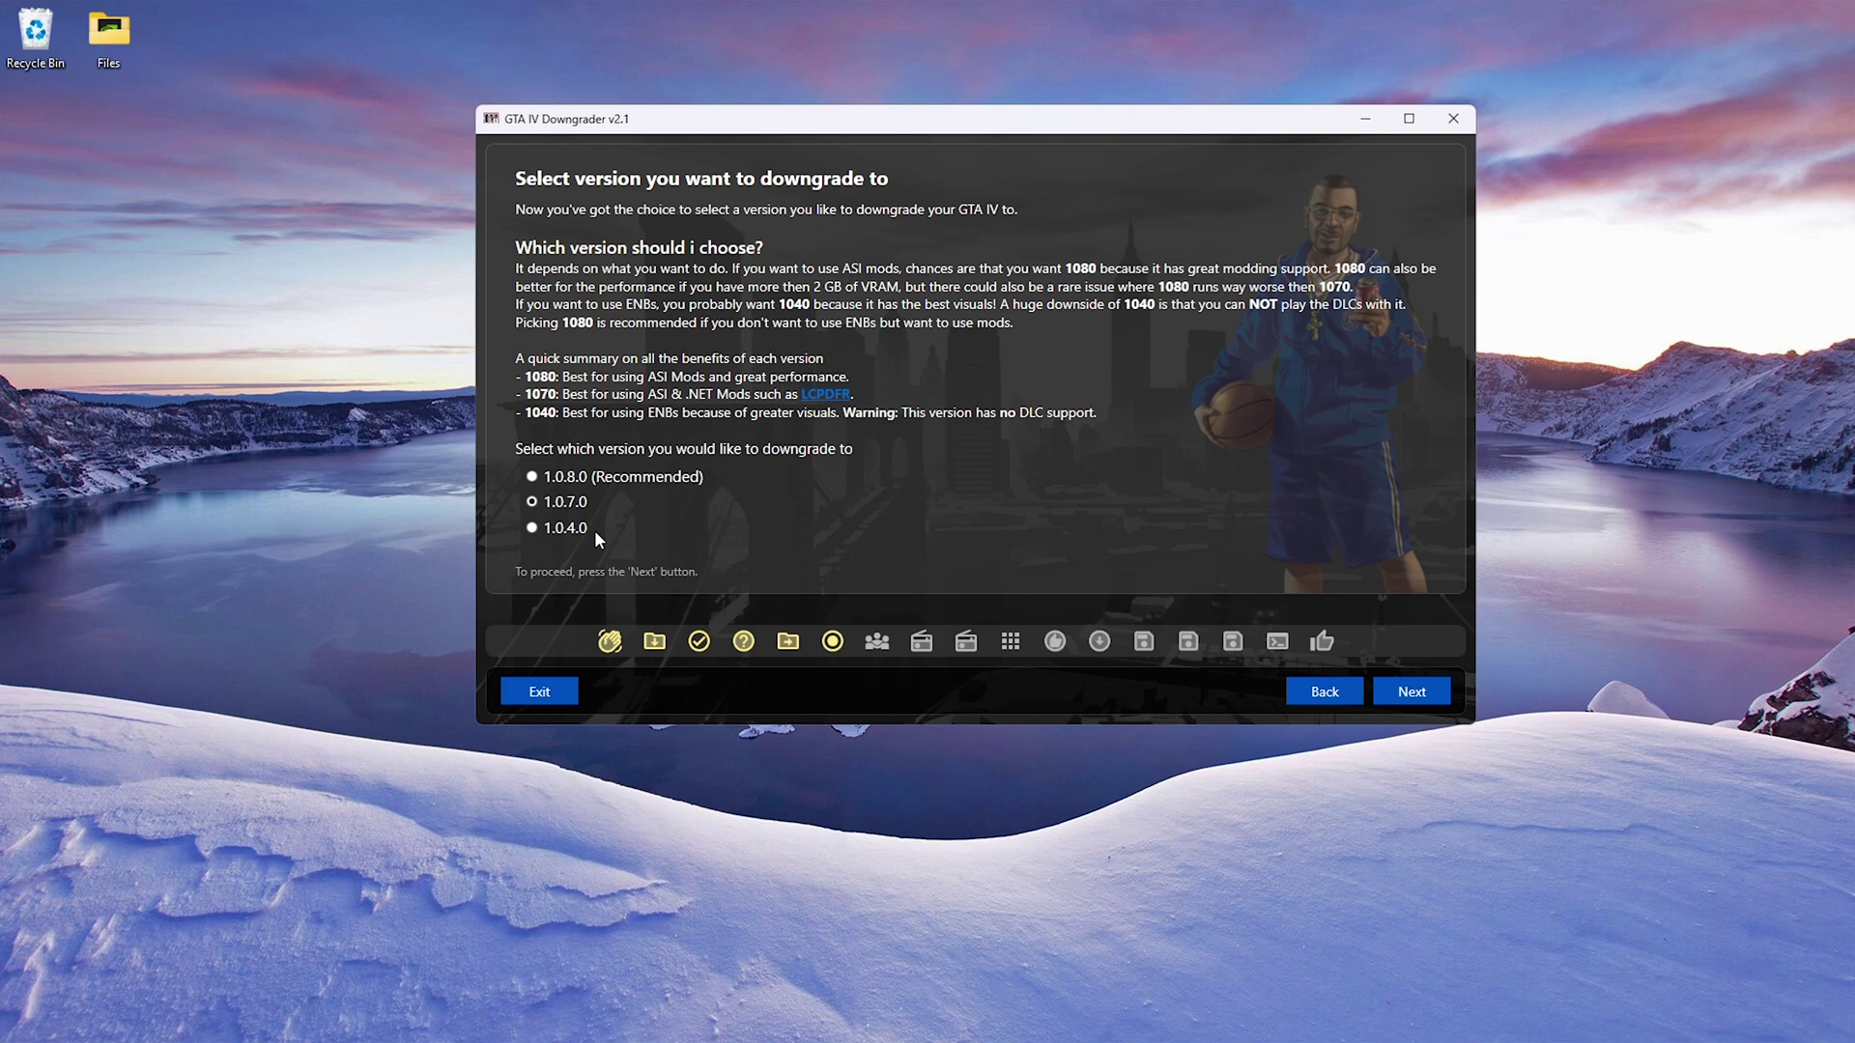
click(1424, 697)
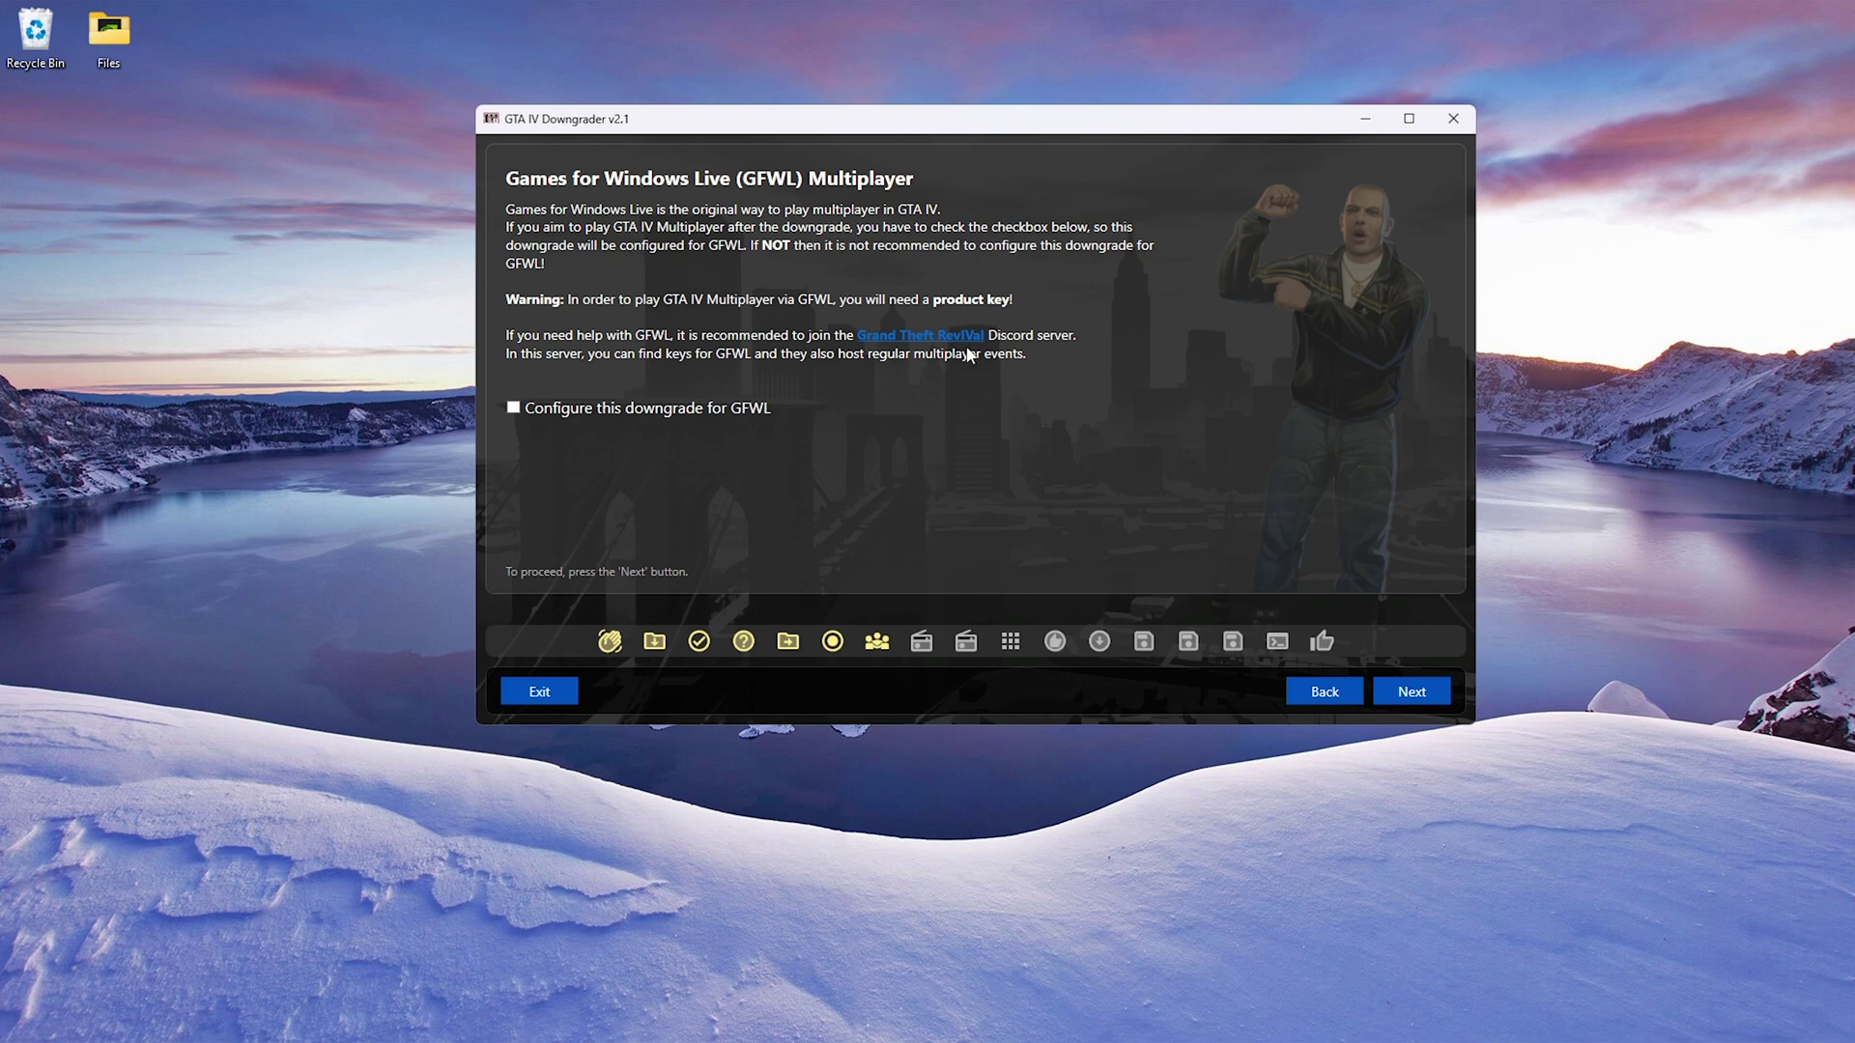
Continue without configuring the downgrade for GFWL, and choose the radio downgrader by Sneed with Old Vladivostok.
click(1433, 698)
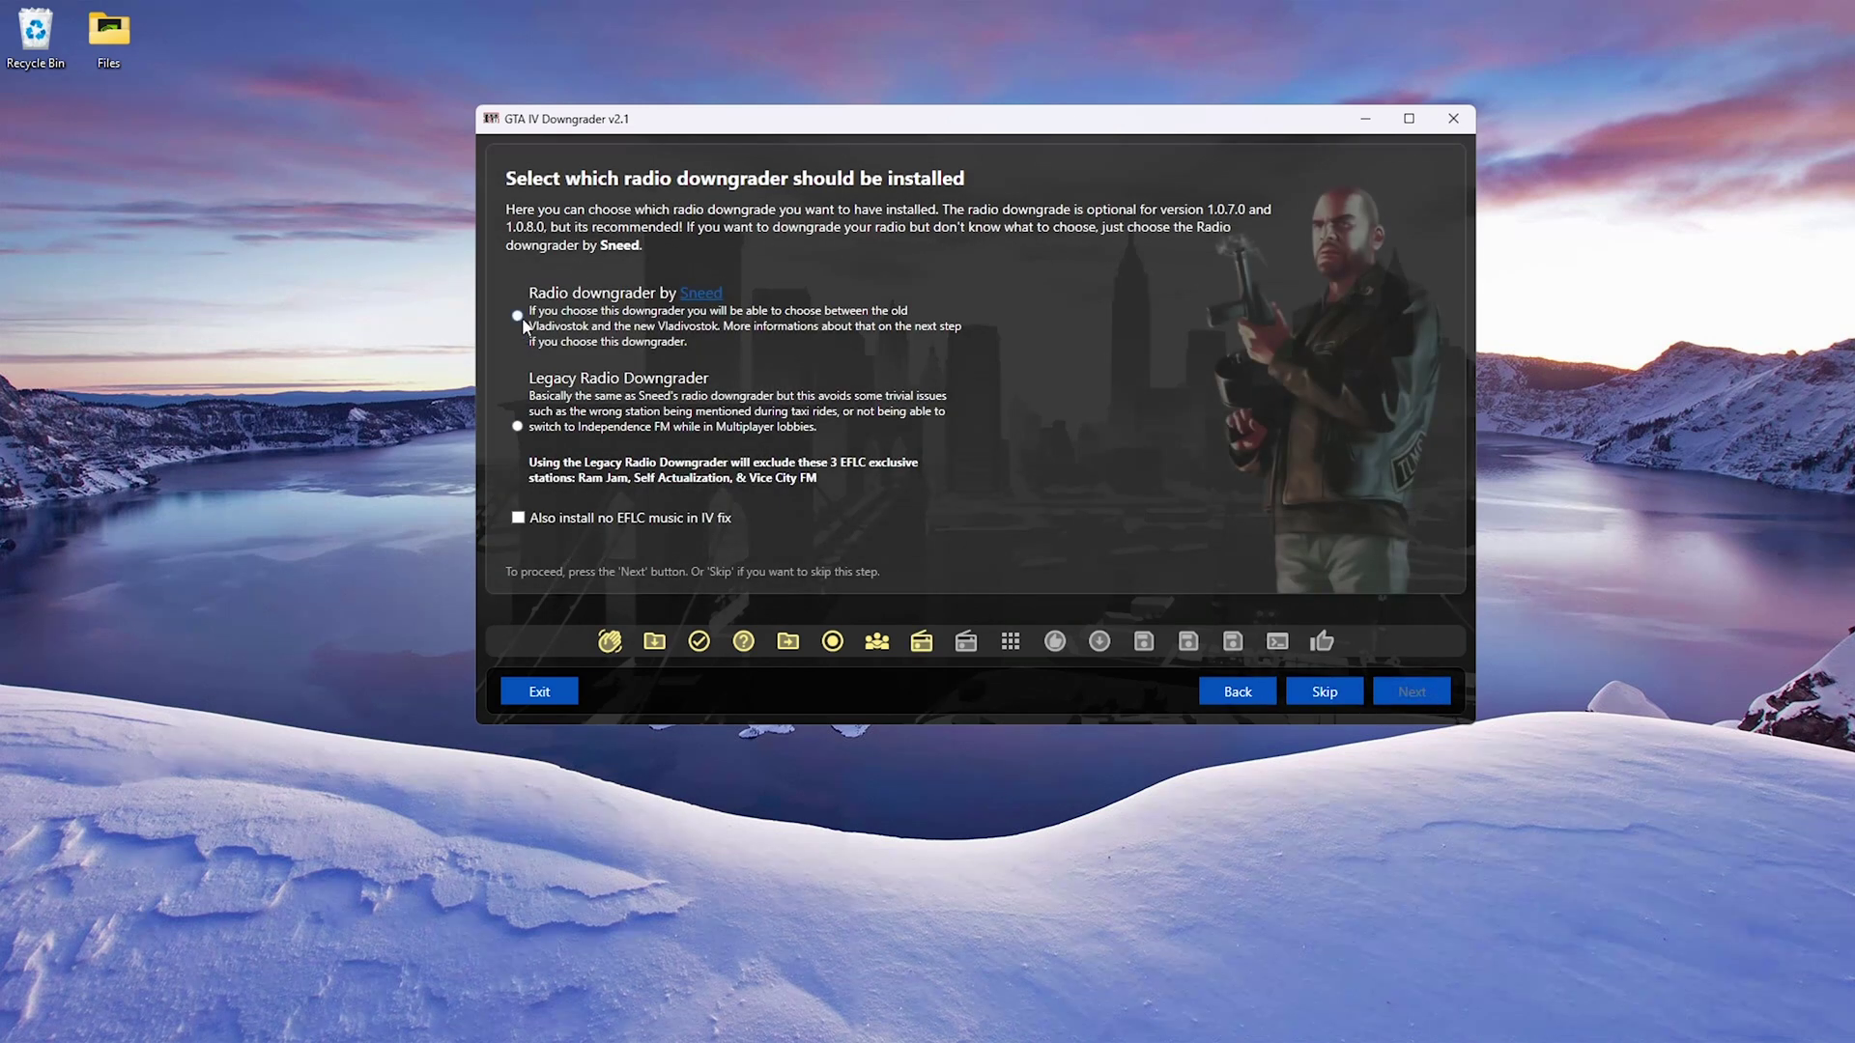
click(518, 316)
click(1420, 691)
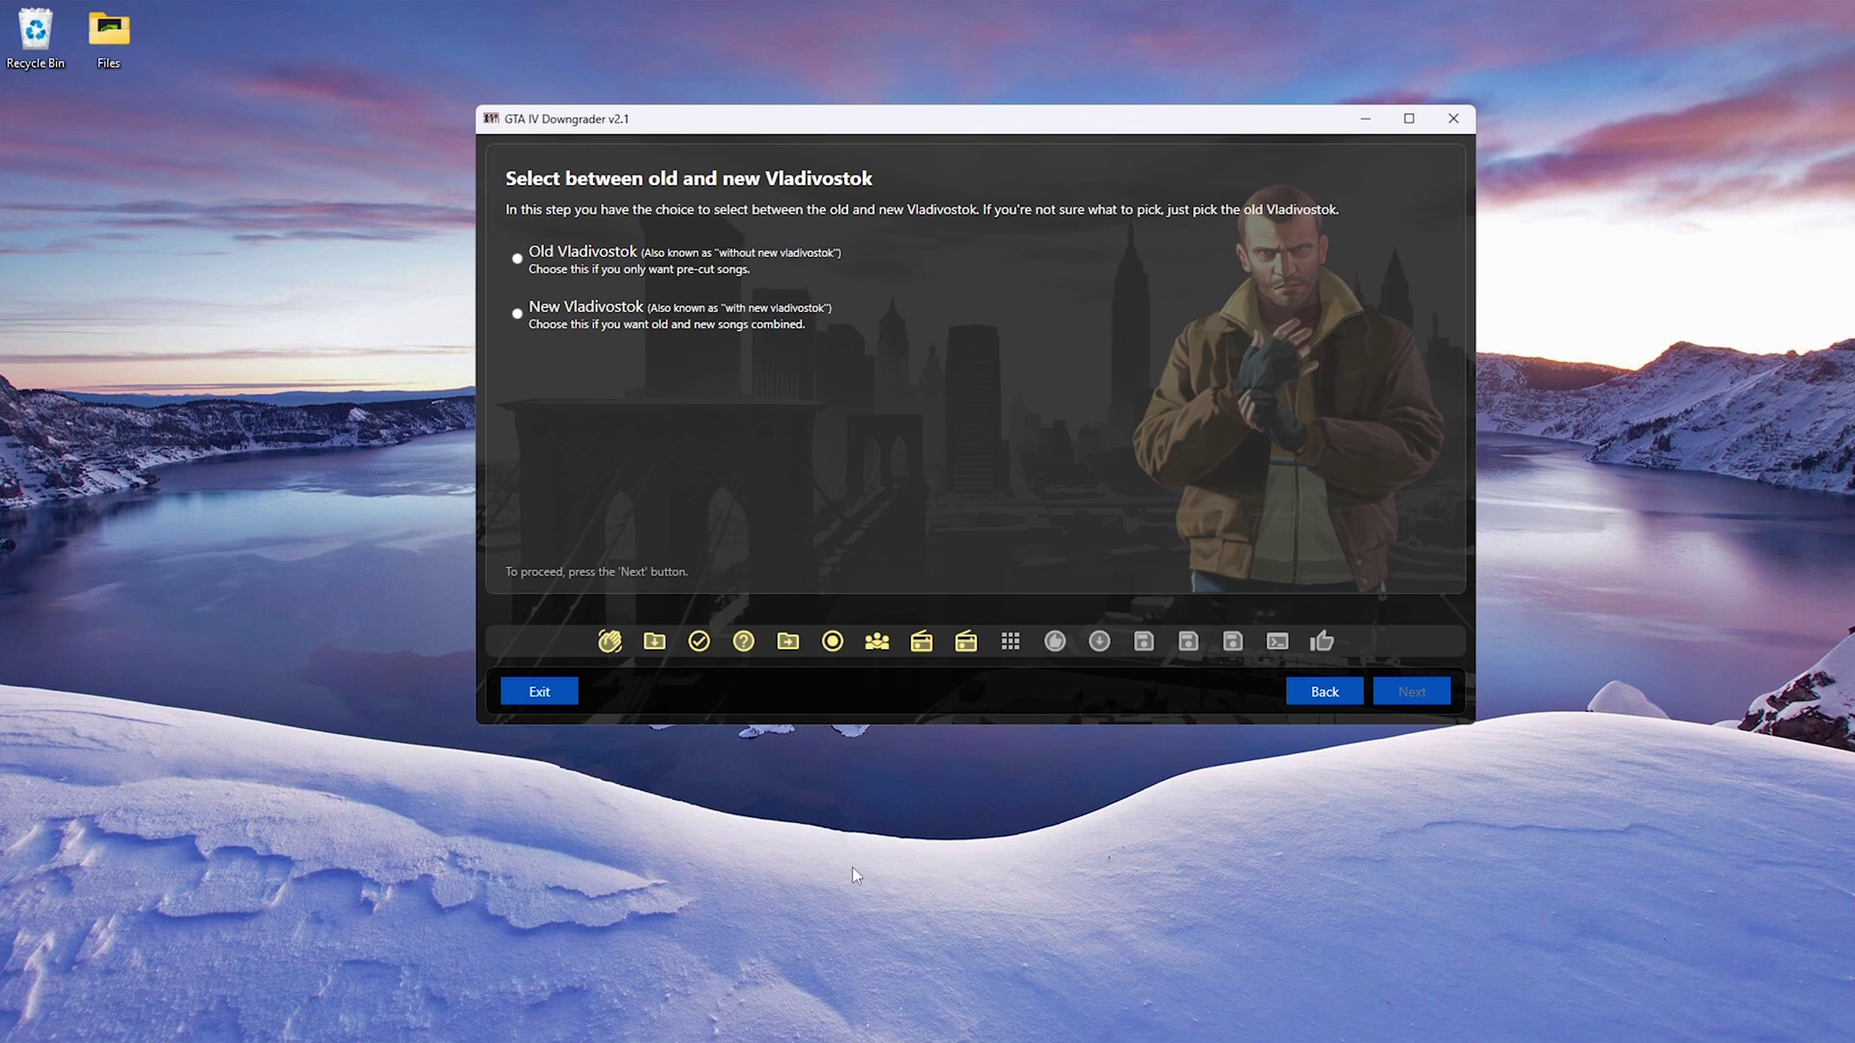
click(1305, 693)
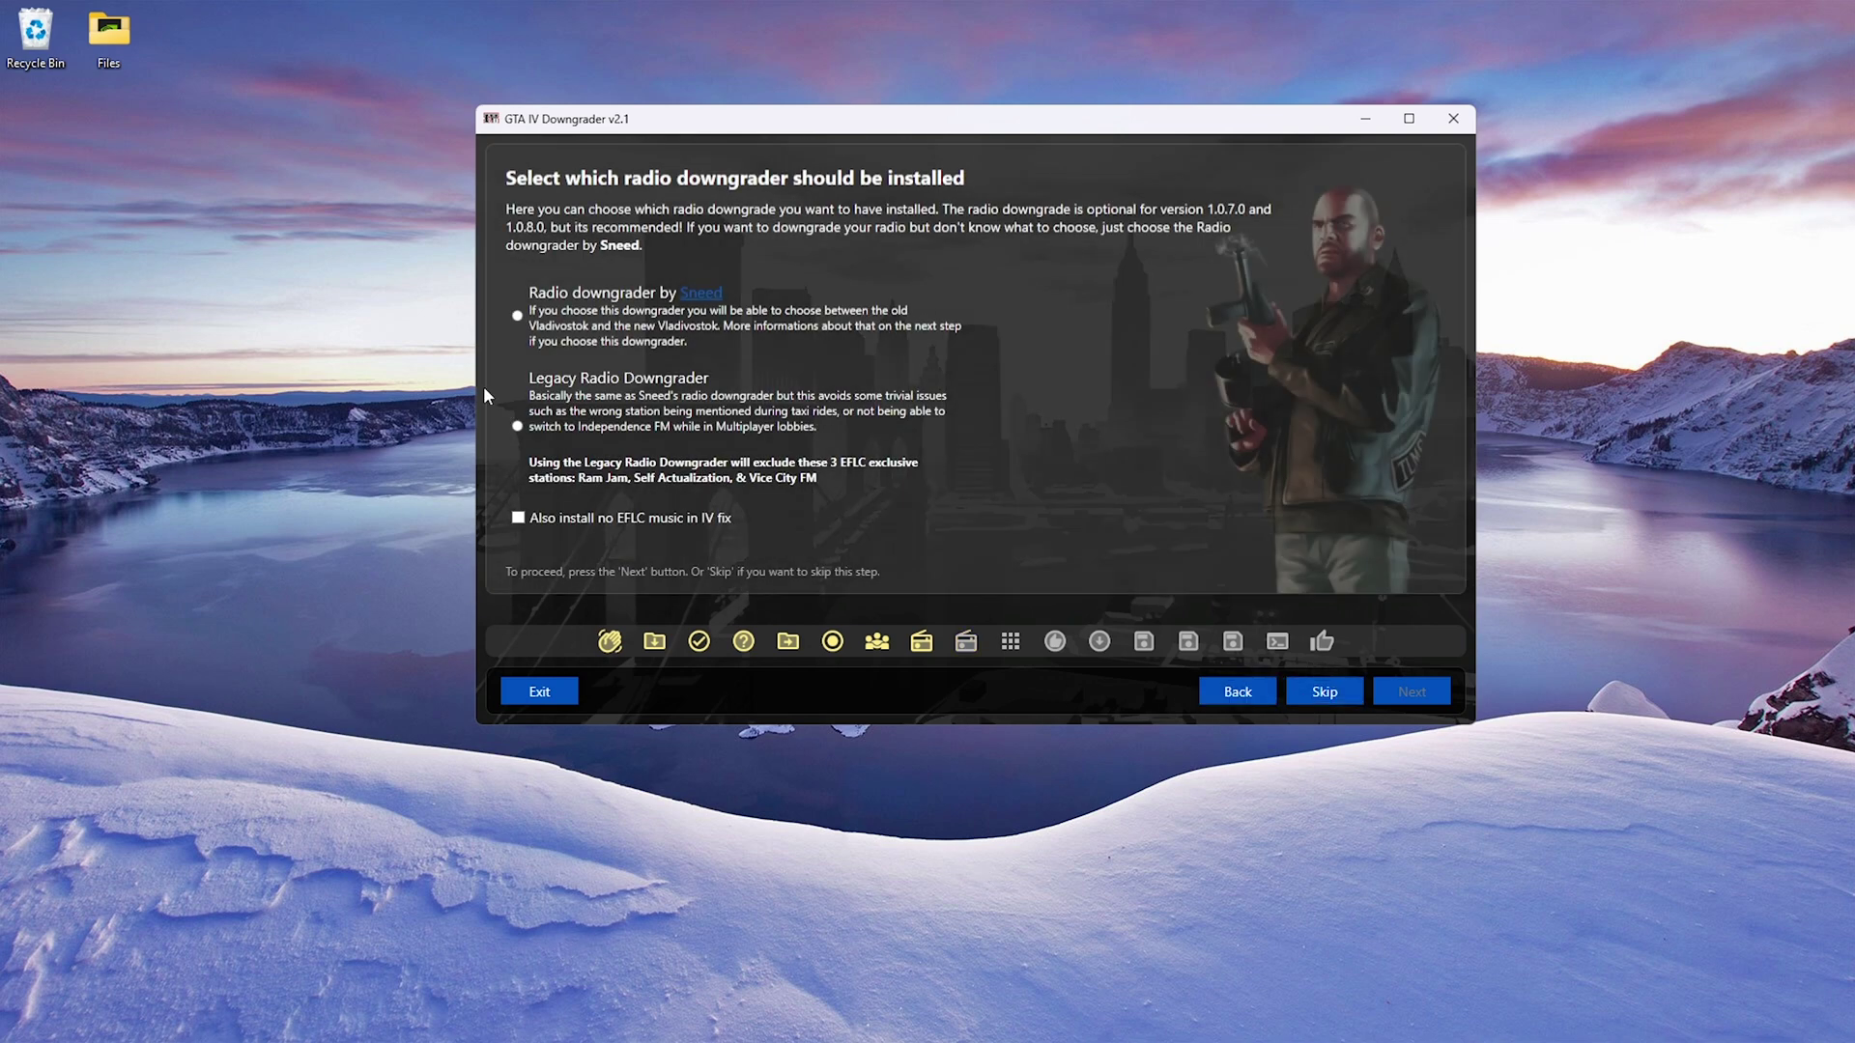
click(543, 311)
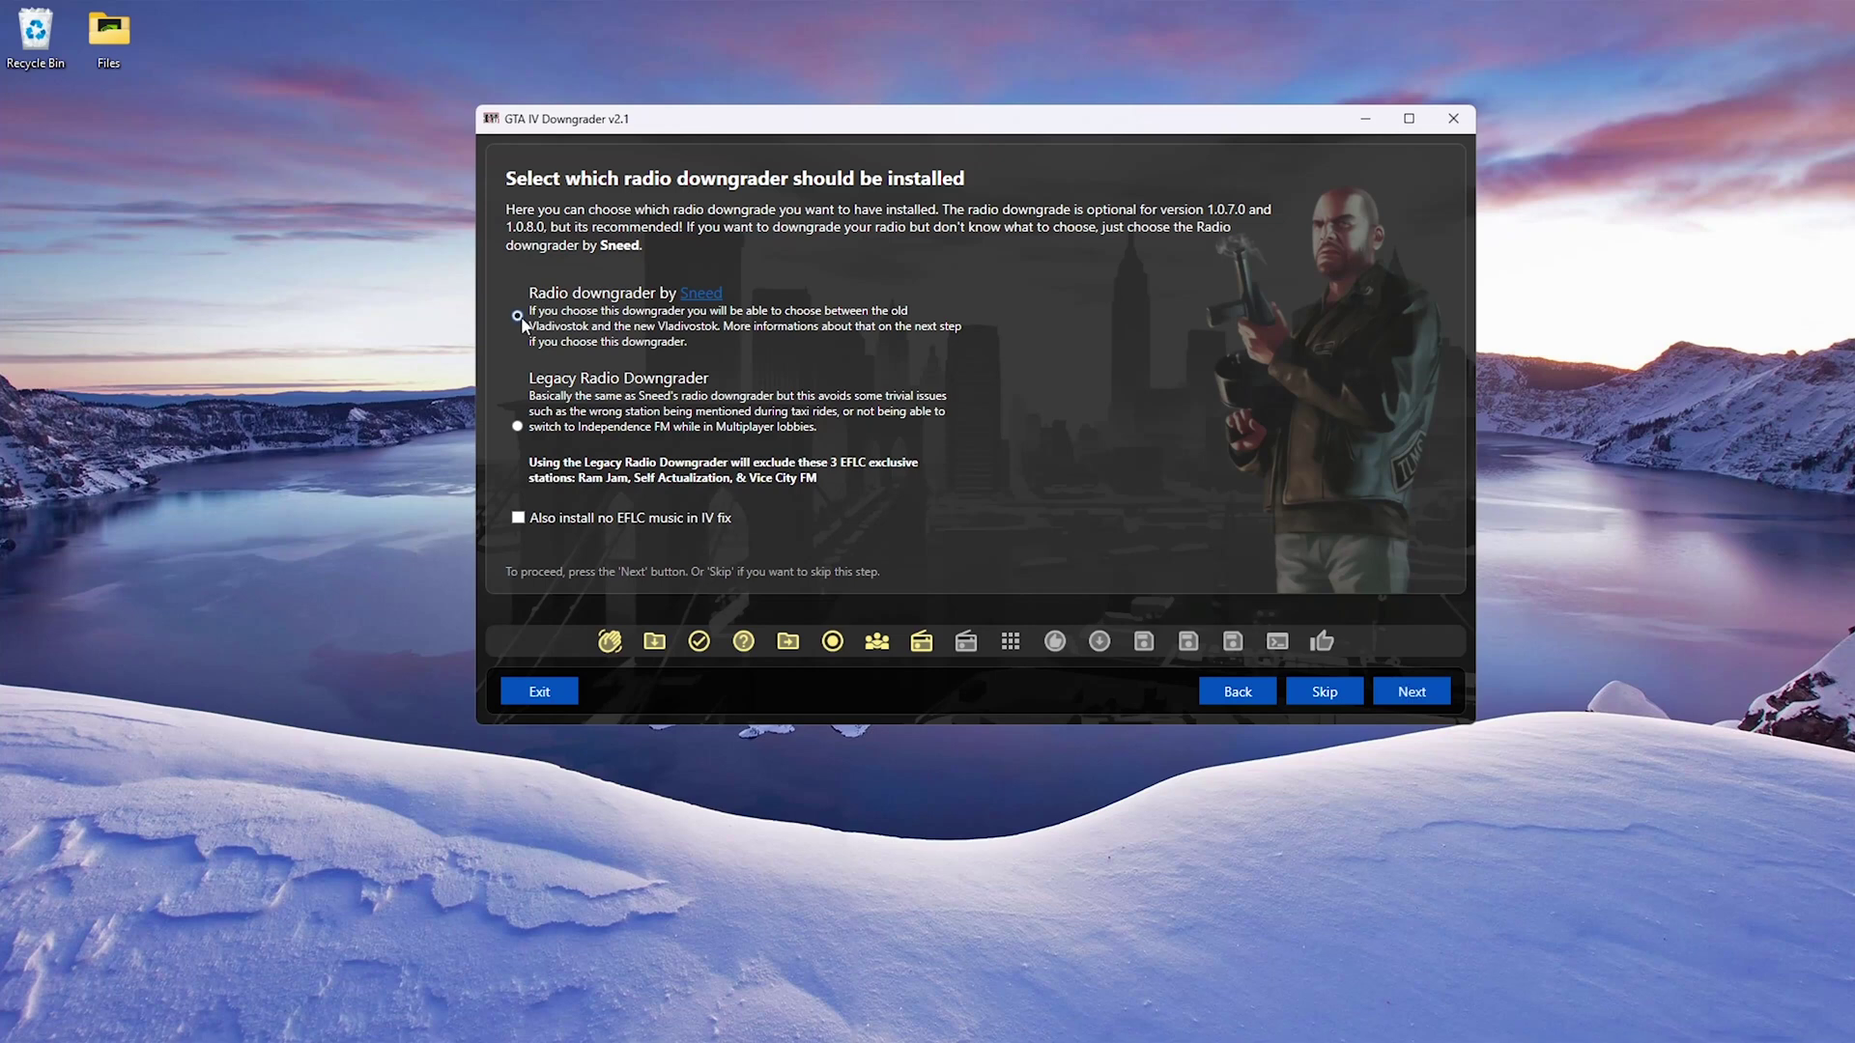
click(1408, 689)
click(599, 265)
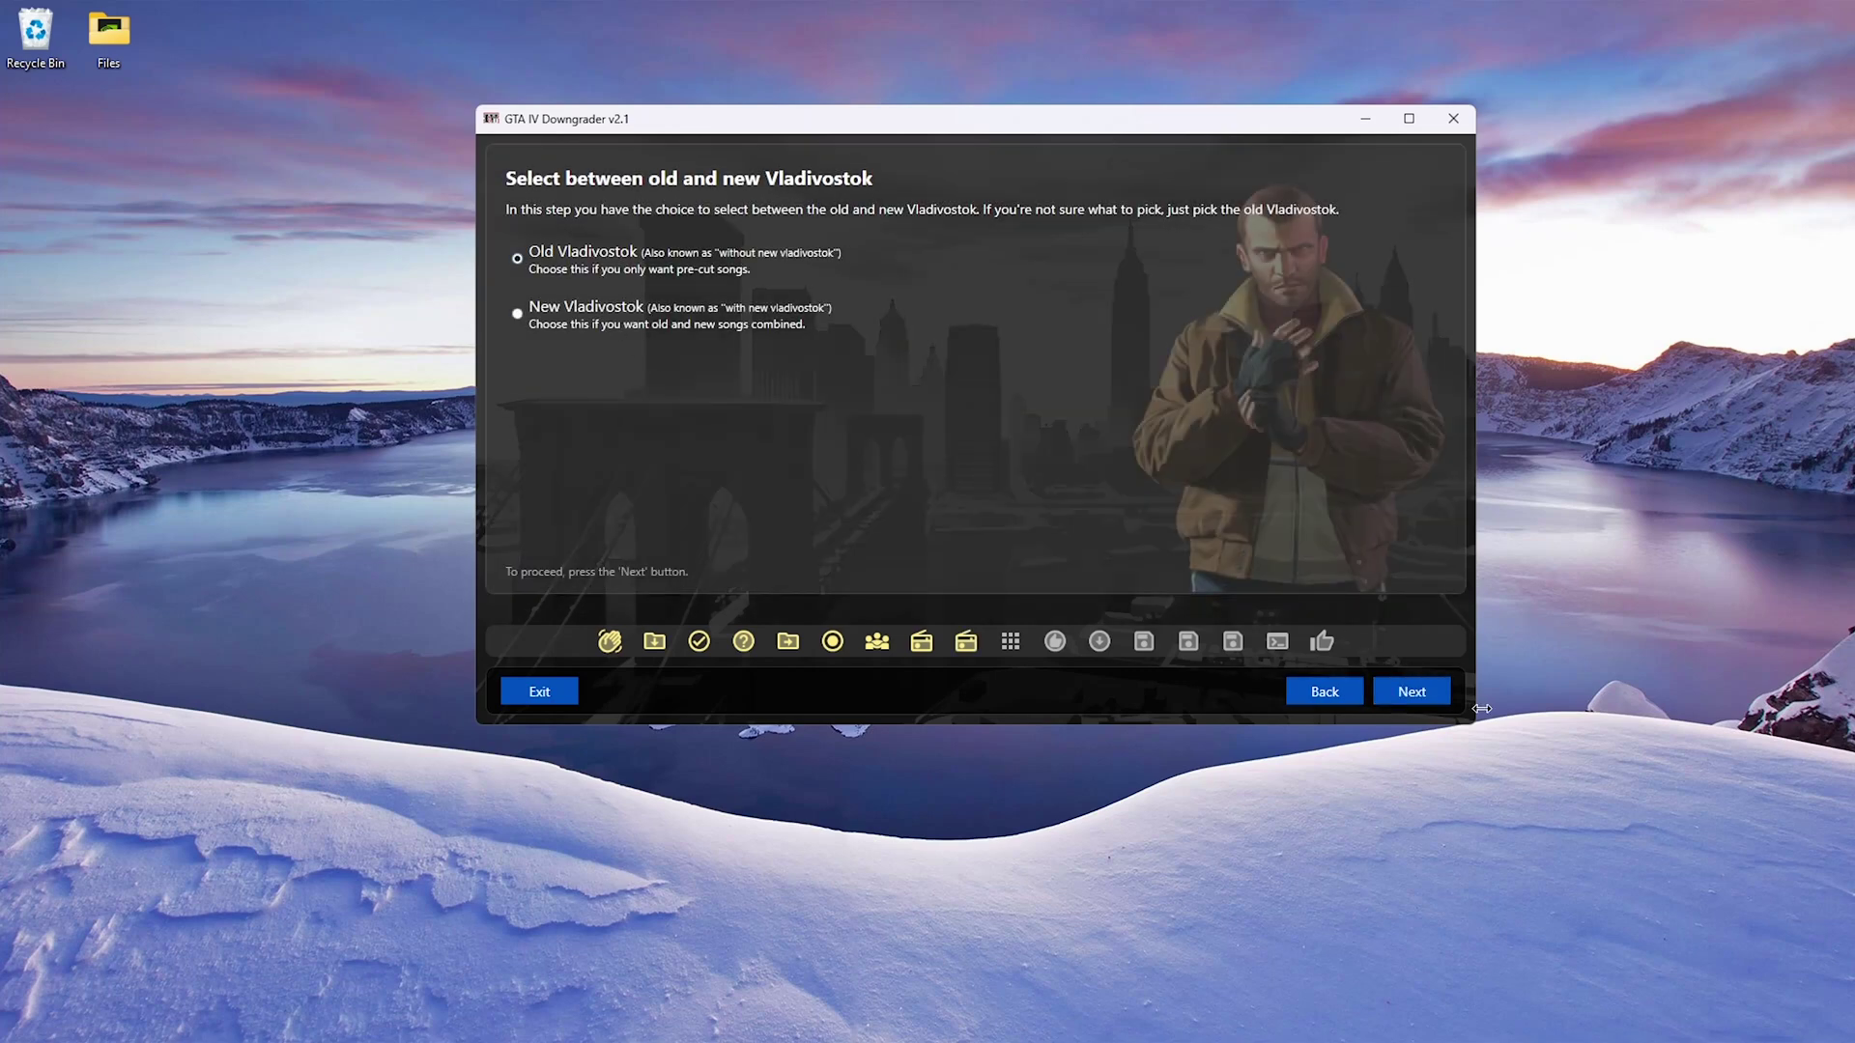
click(1408, 692)
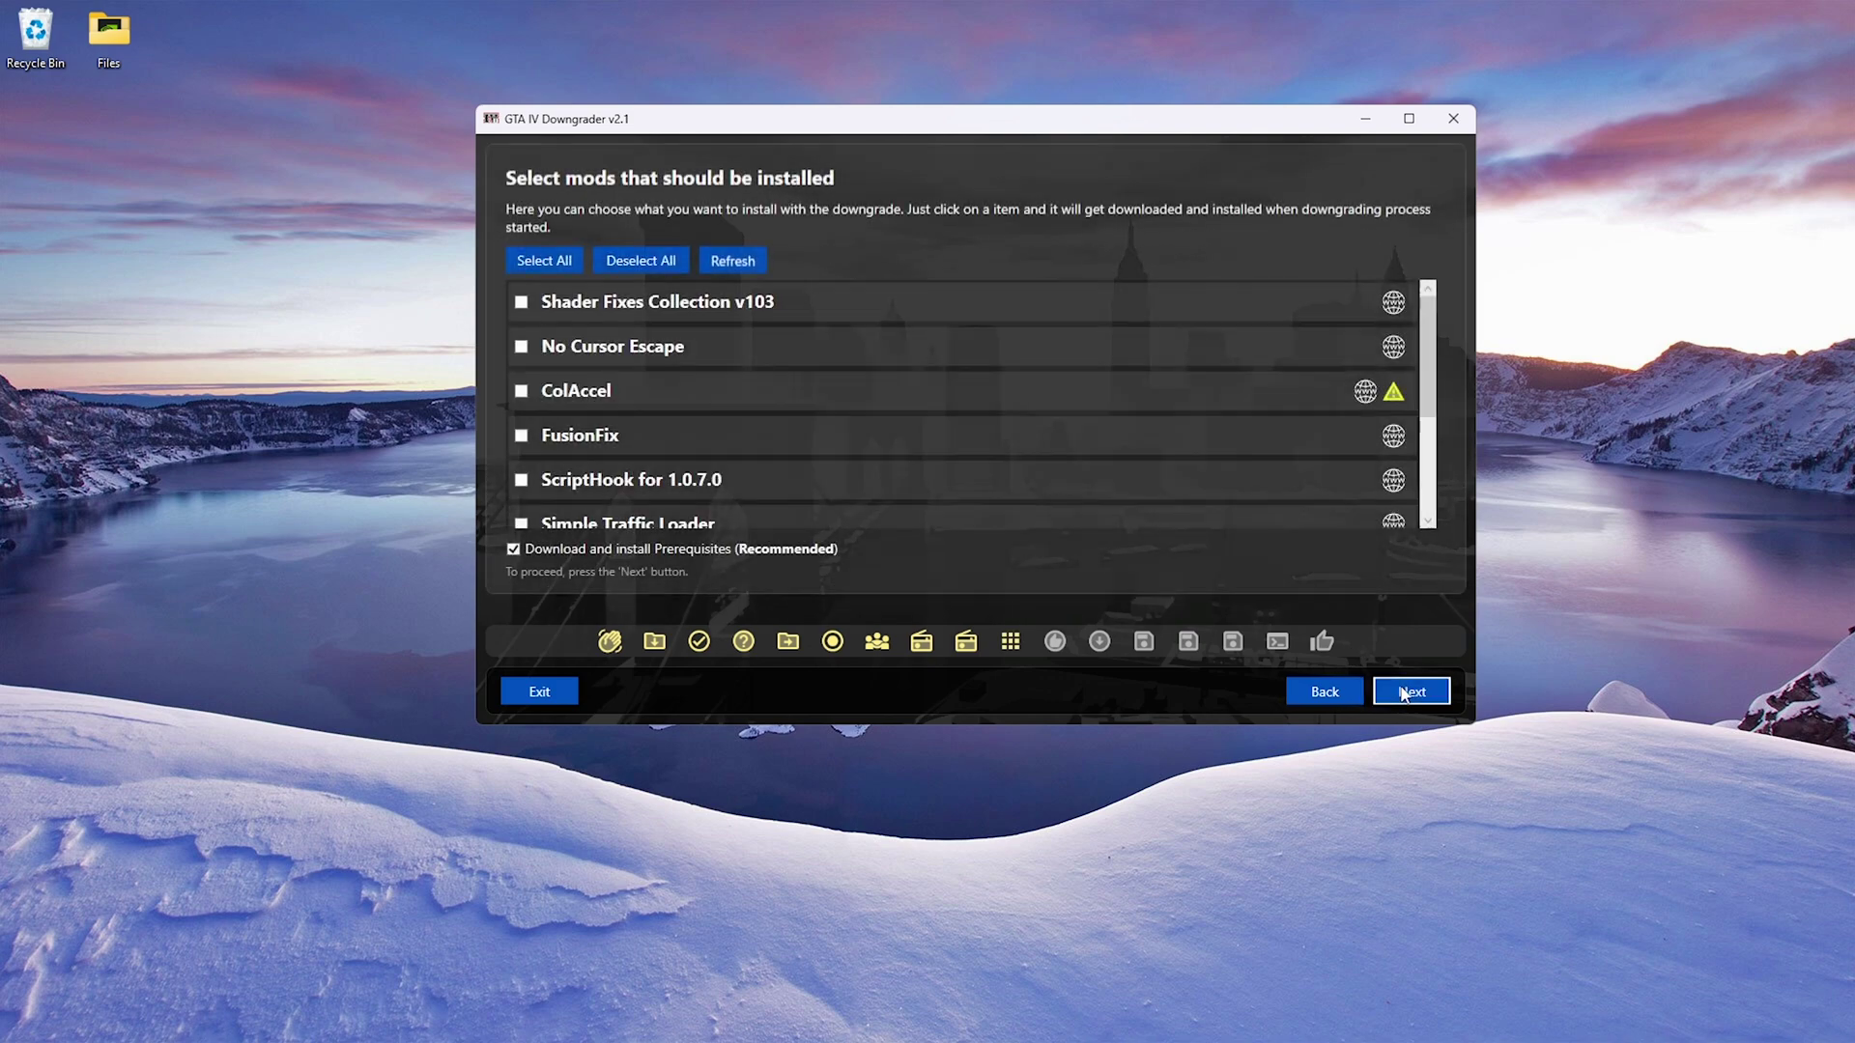
Select ZMenuIV v23.06.25.1, ScriptHook for 1.0.7.0 and Simple Traffic Loader for installation along with xliveless and ZolikaPatch, and confirm the mod selection.
mouse_move(549, 328)
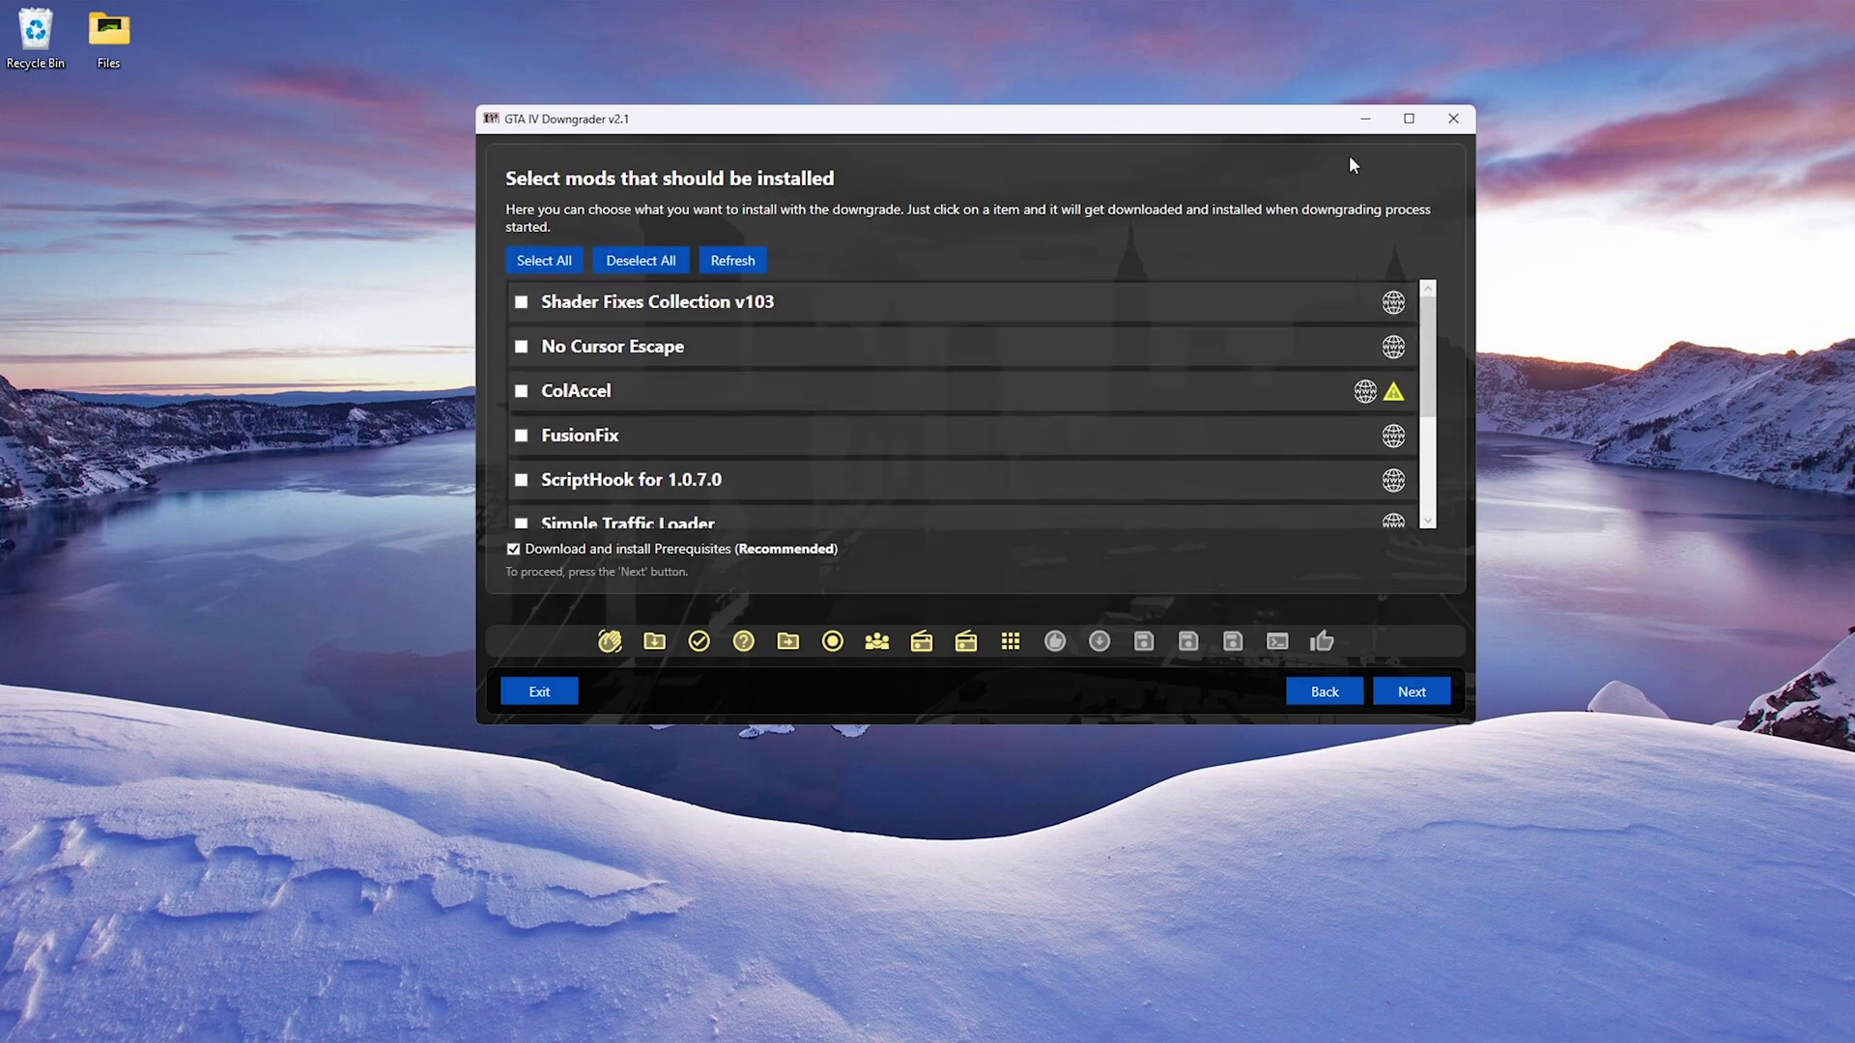
click(1406, 119)
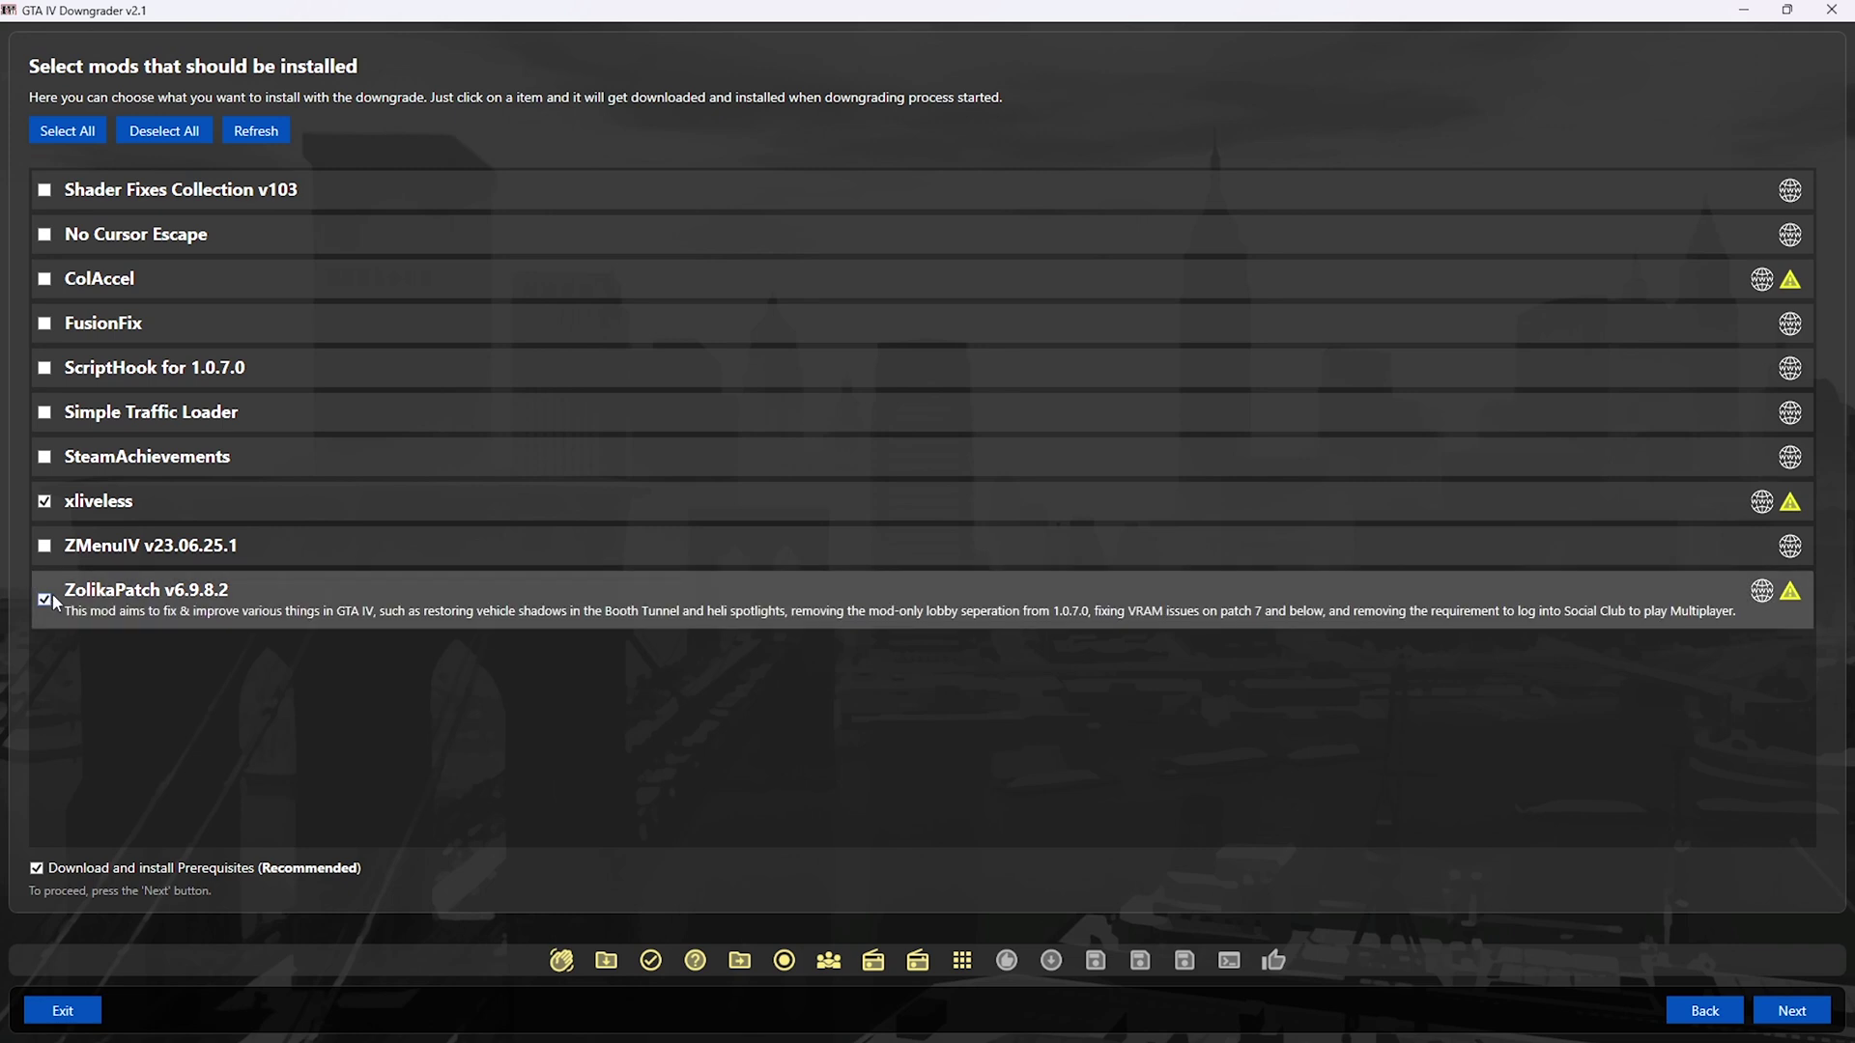
click(48, 556)
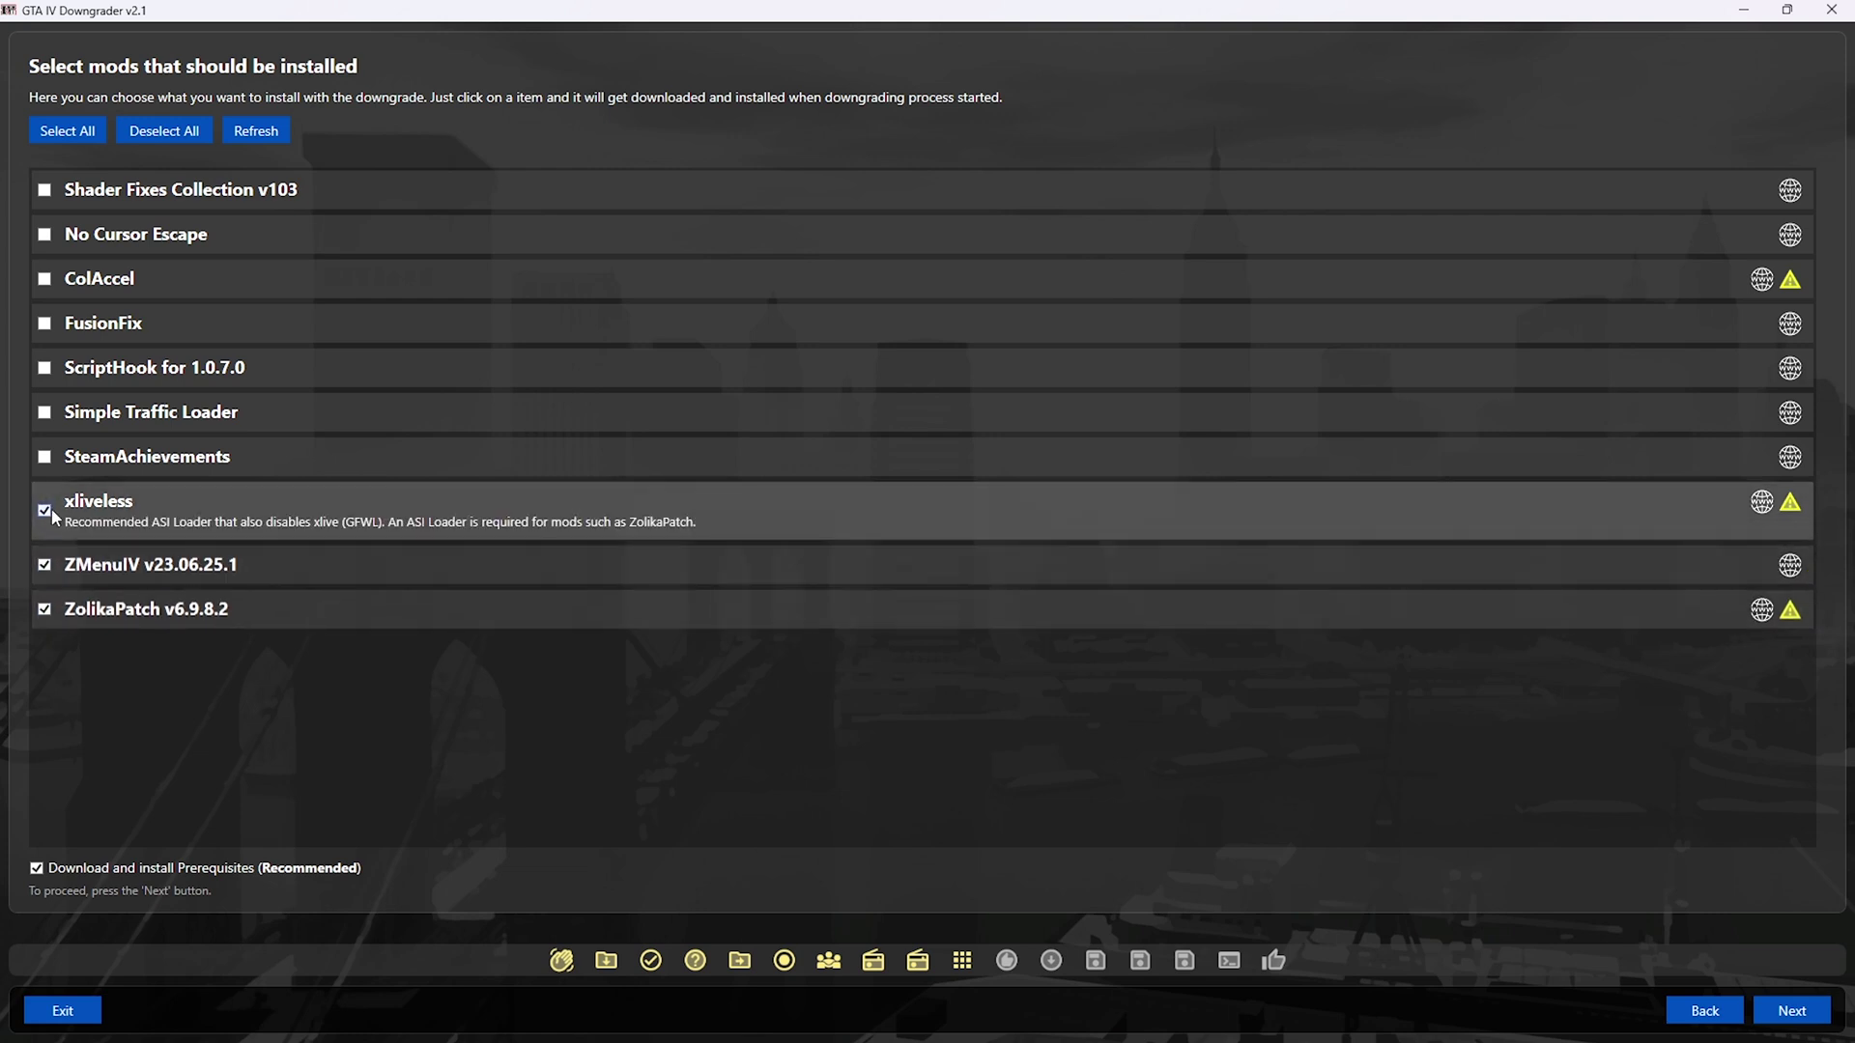
click(44, 372)
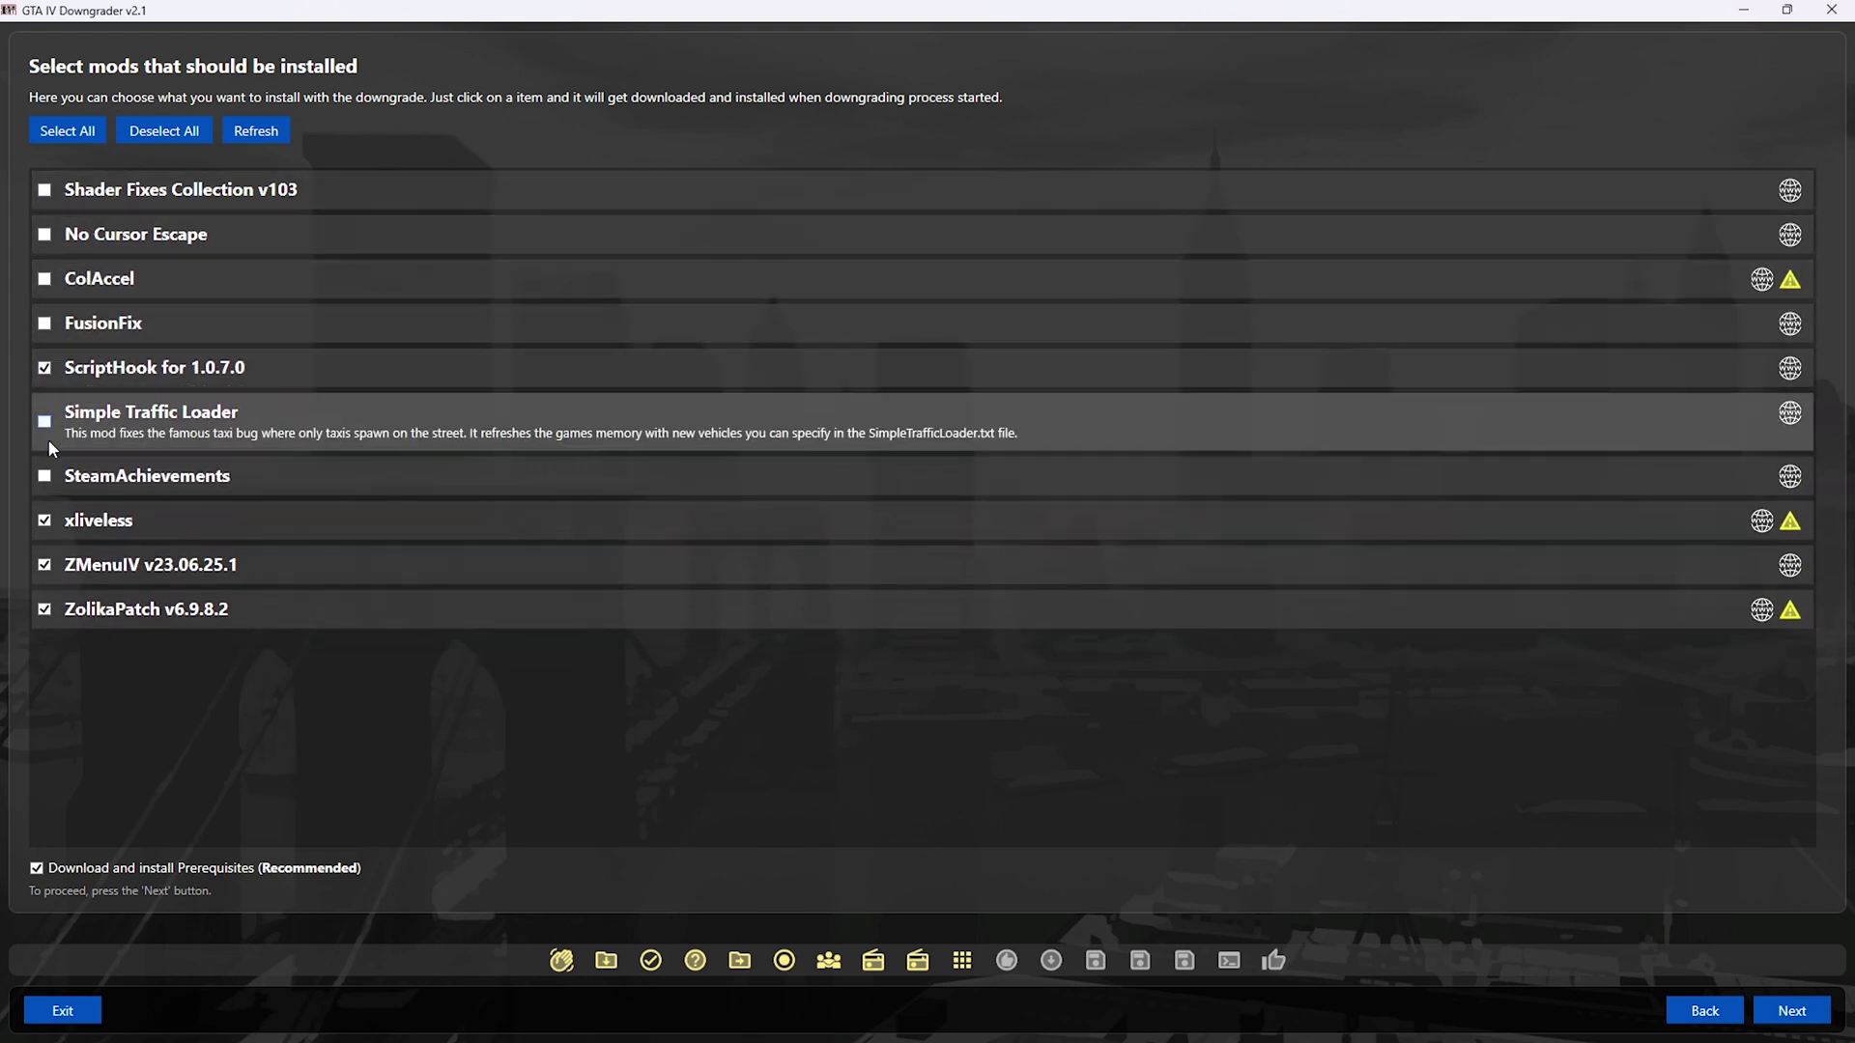
click(45, 421)
click(1792, 1011)
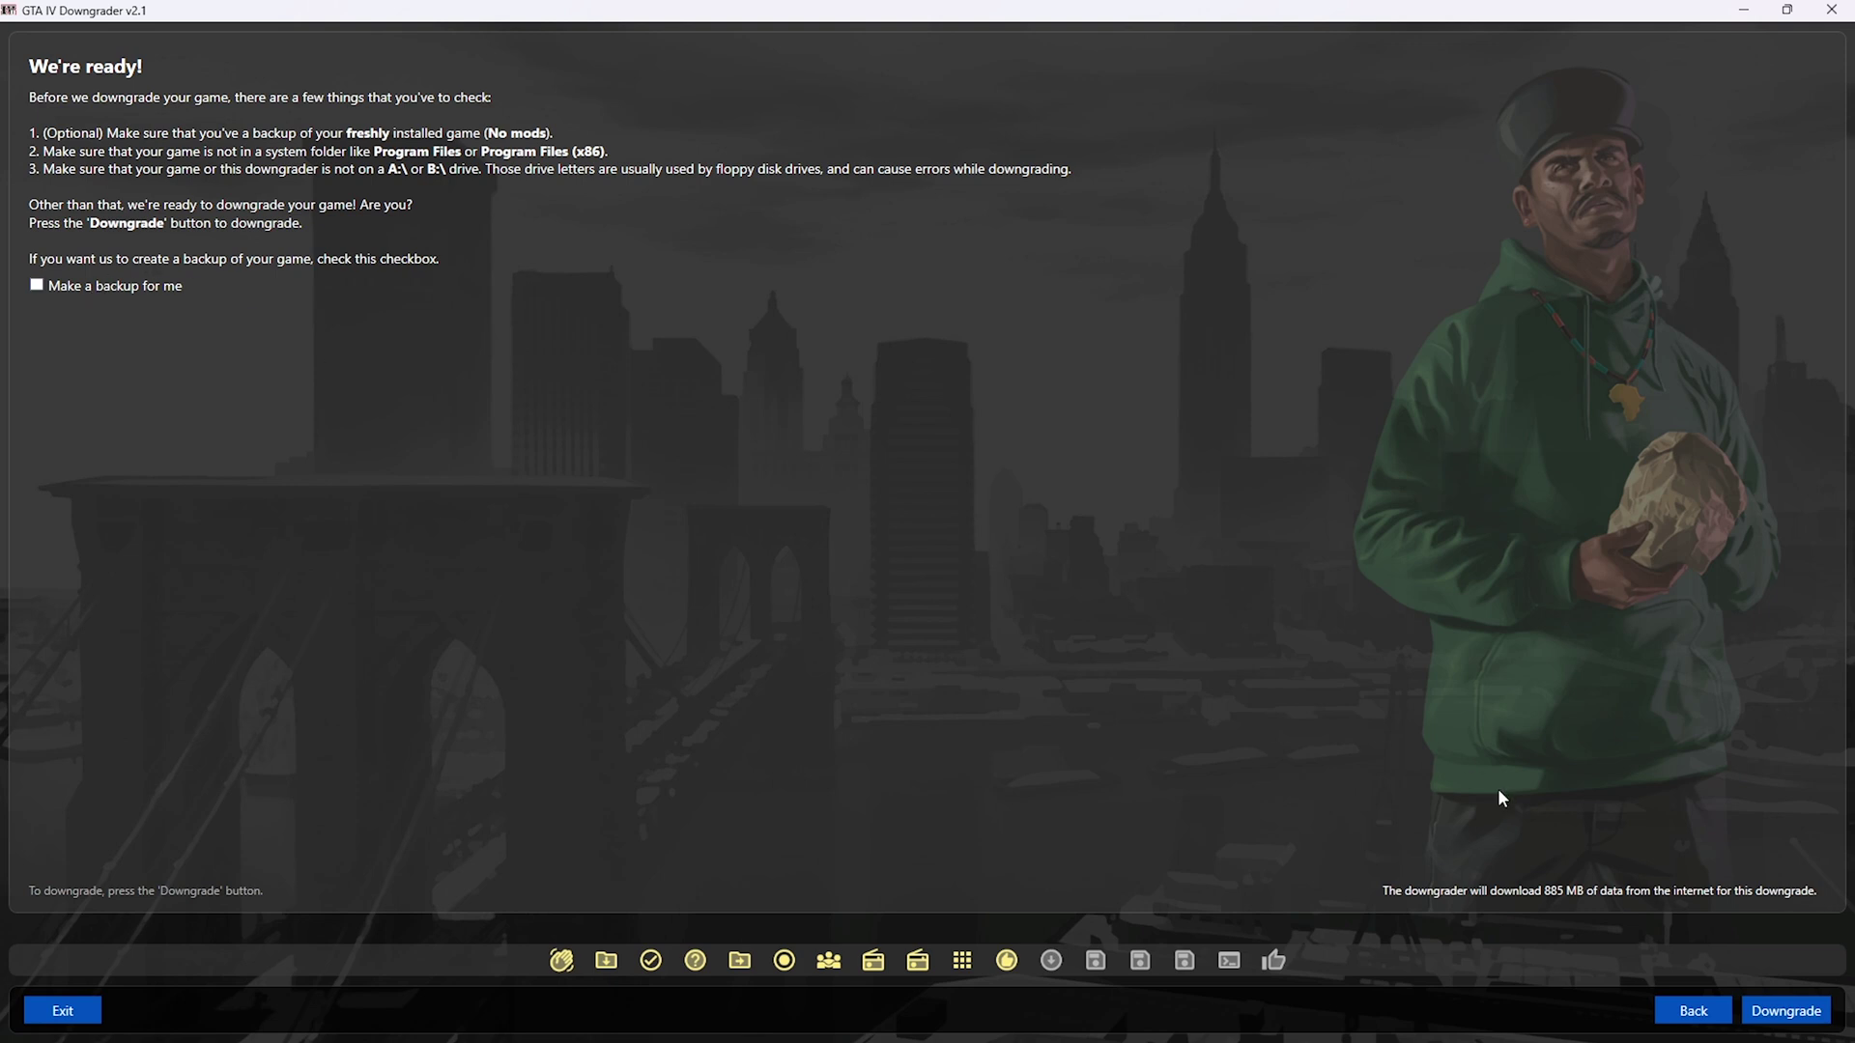
Run the downgrade without making a backup, and skip the save file downgrading once it finishes.
click(1798, 1011)
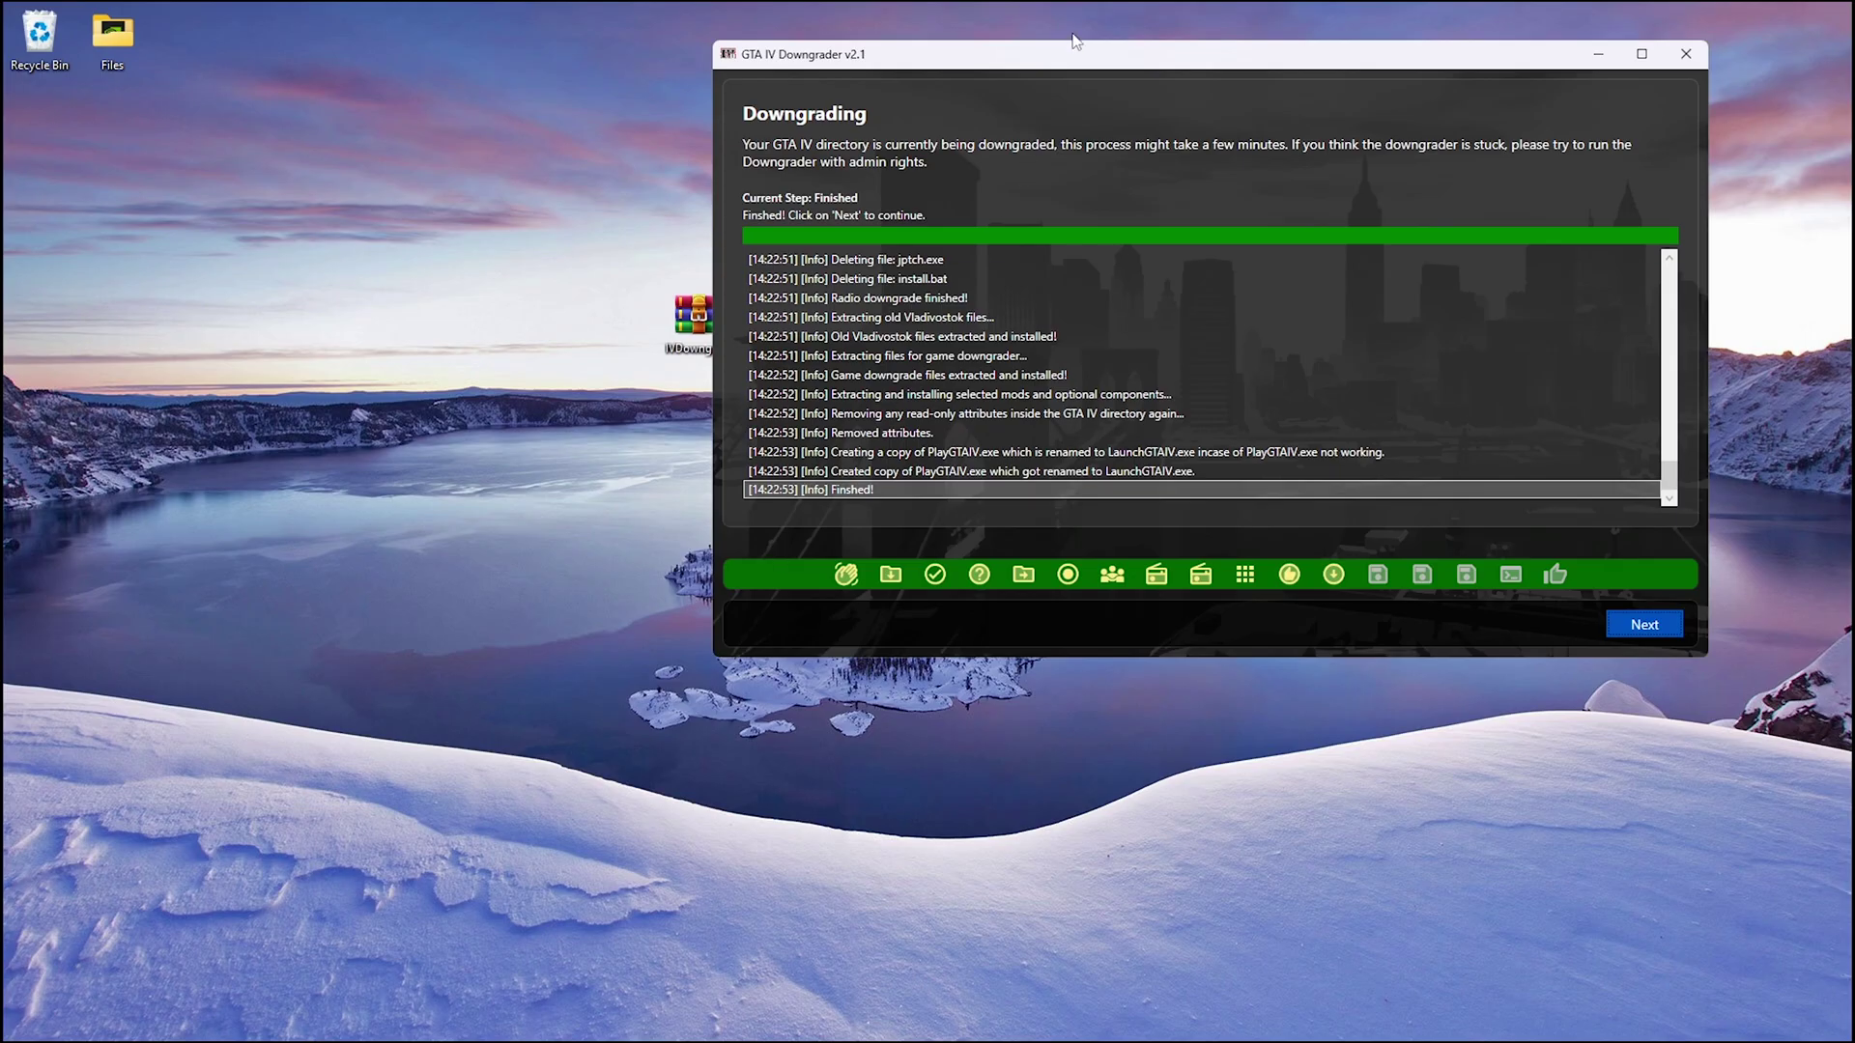
drag(1073, 54, 659, 73)
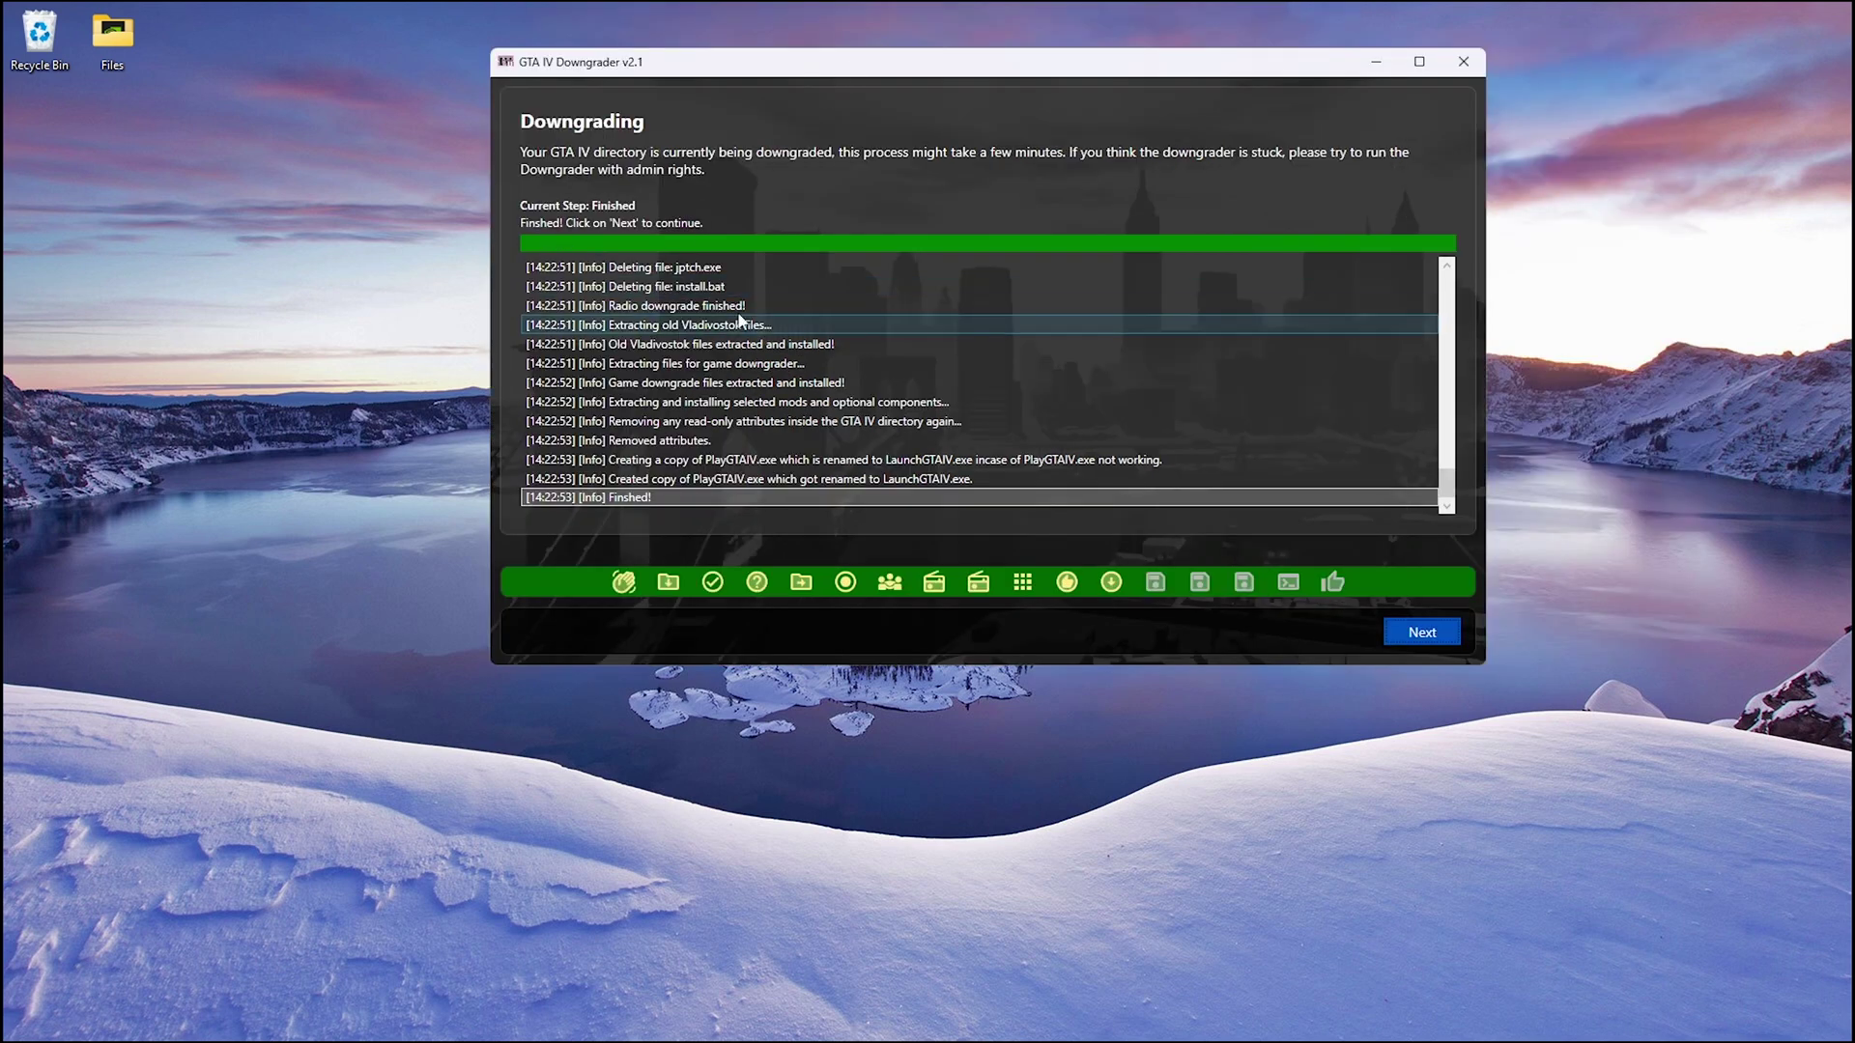
click(1401, 632)
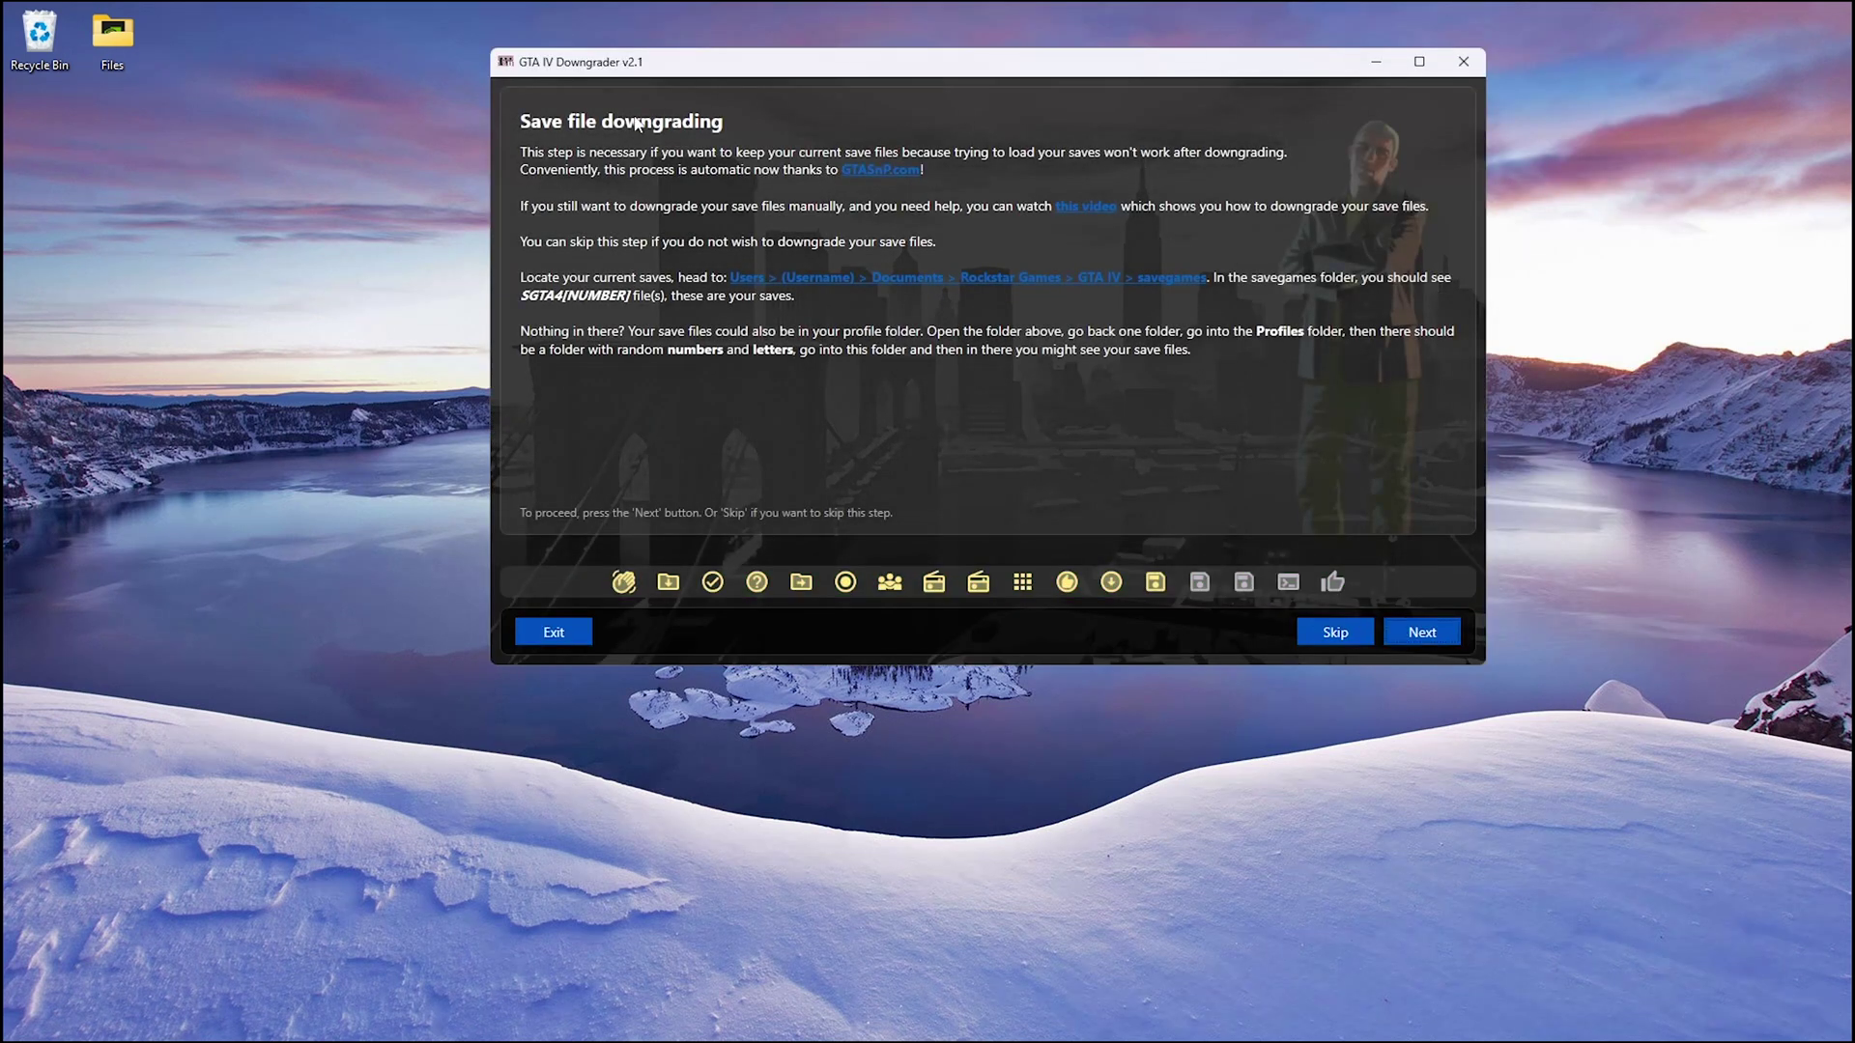
click(1349, 632)
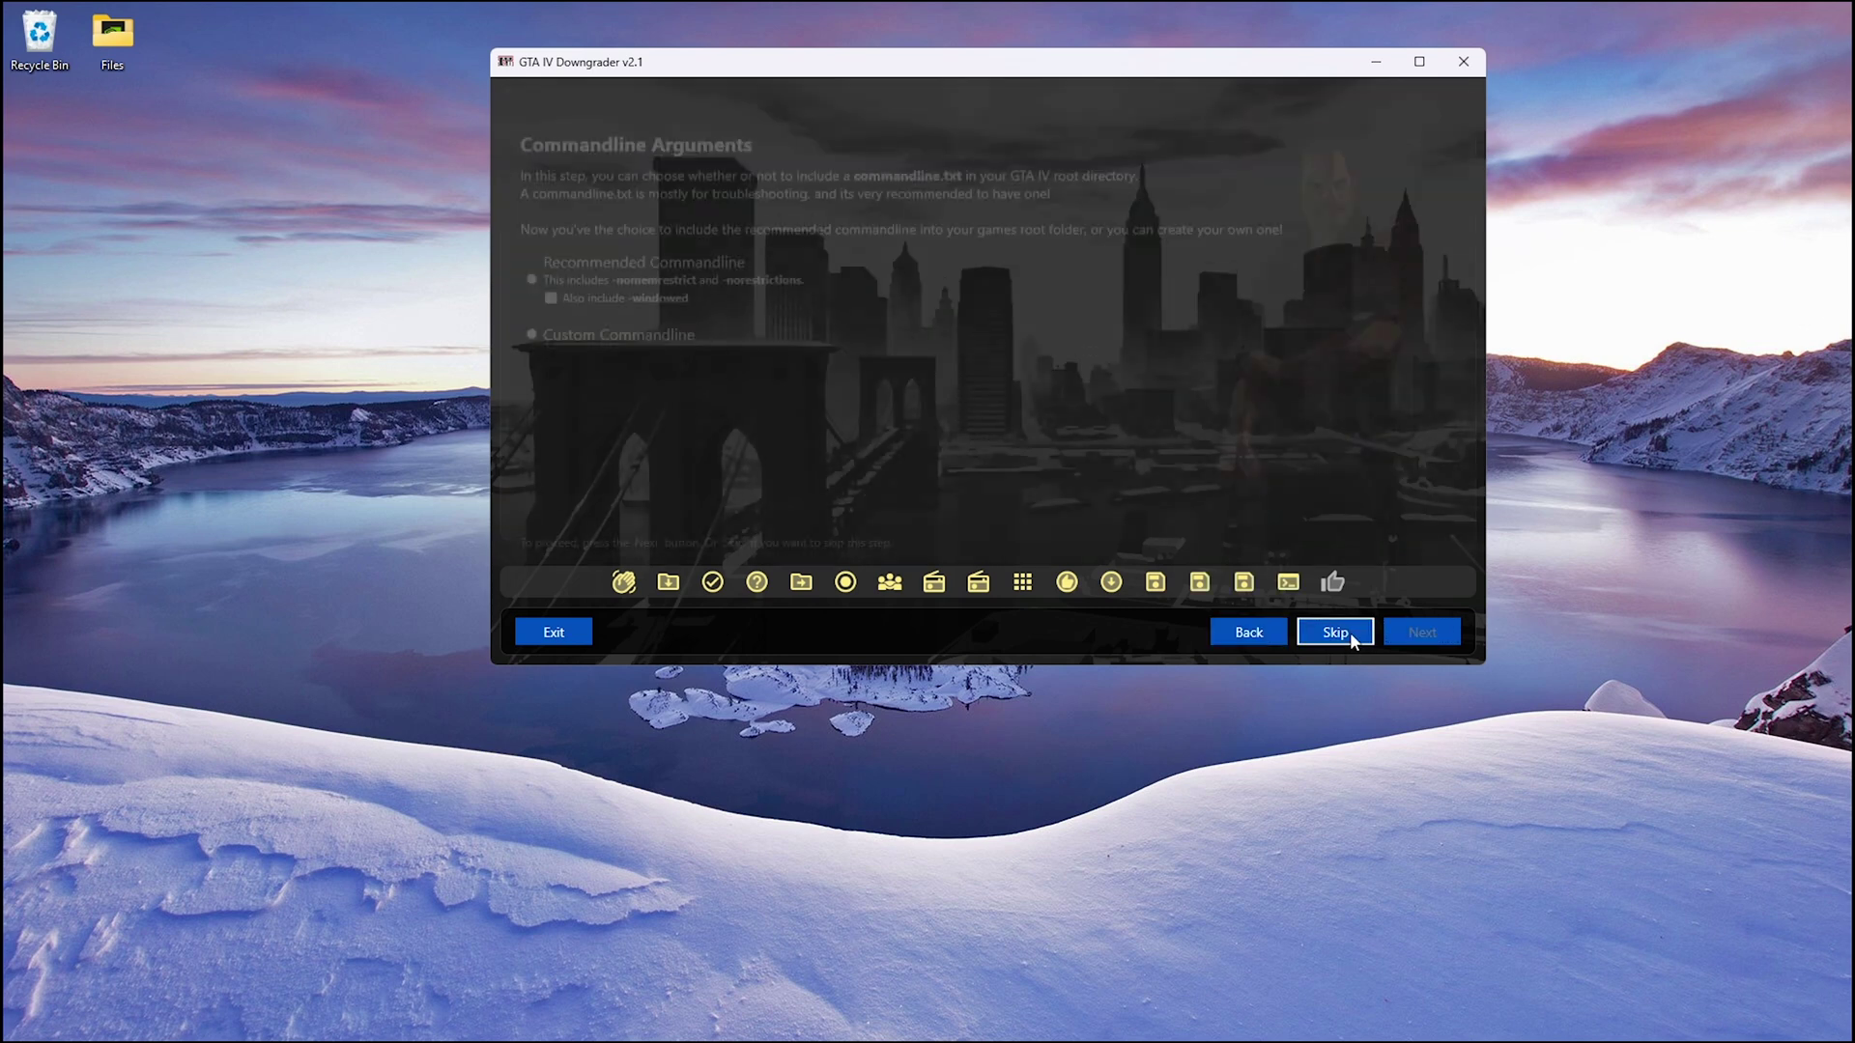
Include the recommended commandline with the additional -windowed argument, and exit the downgrader.
click(532, 256)
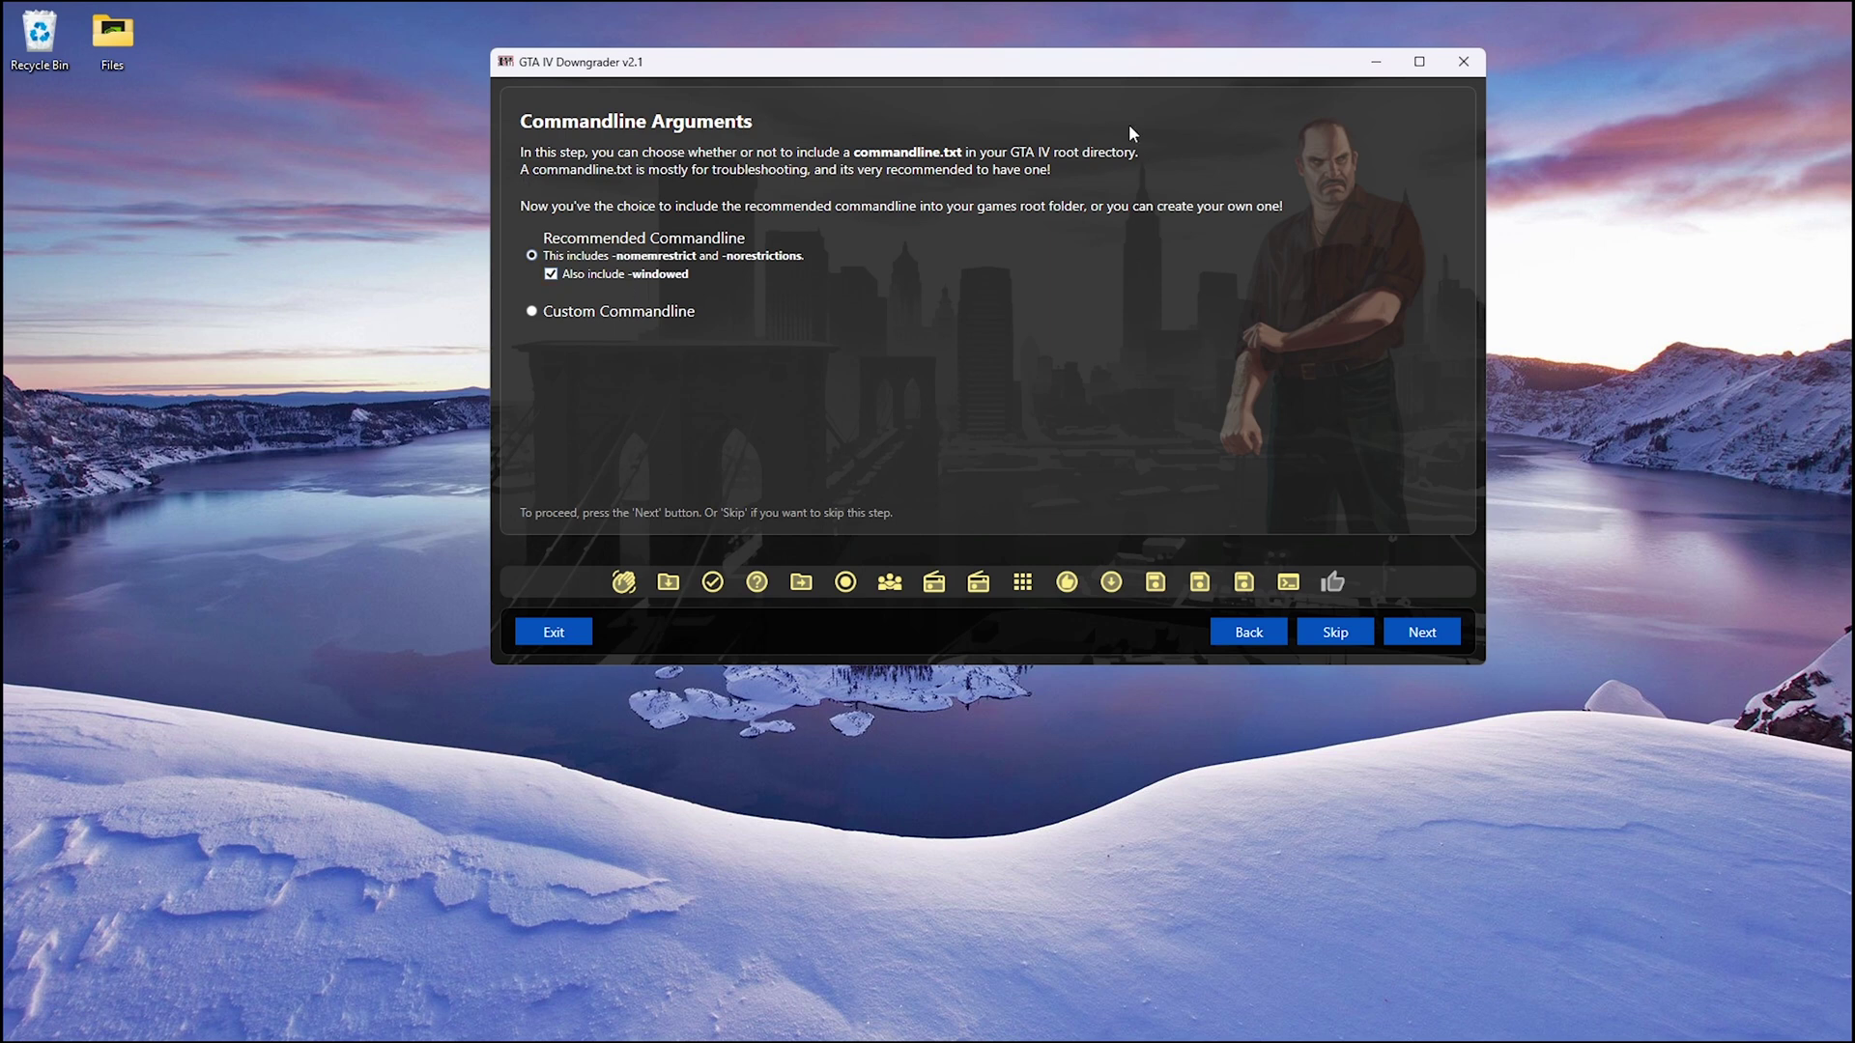
click(1437, 645)
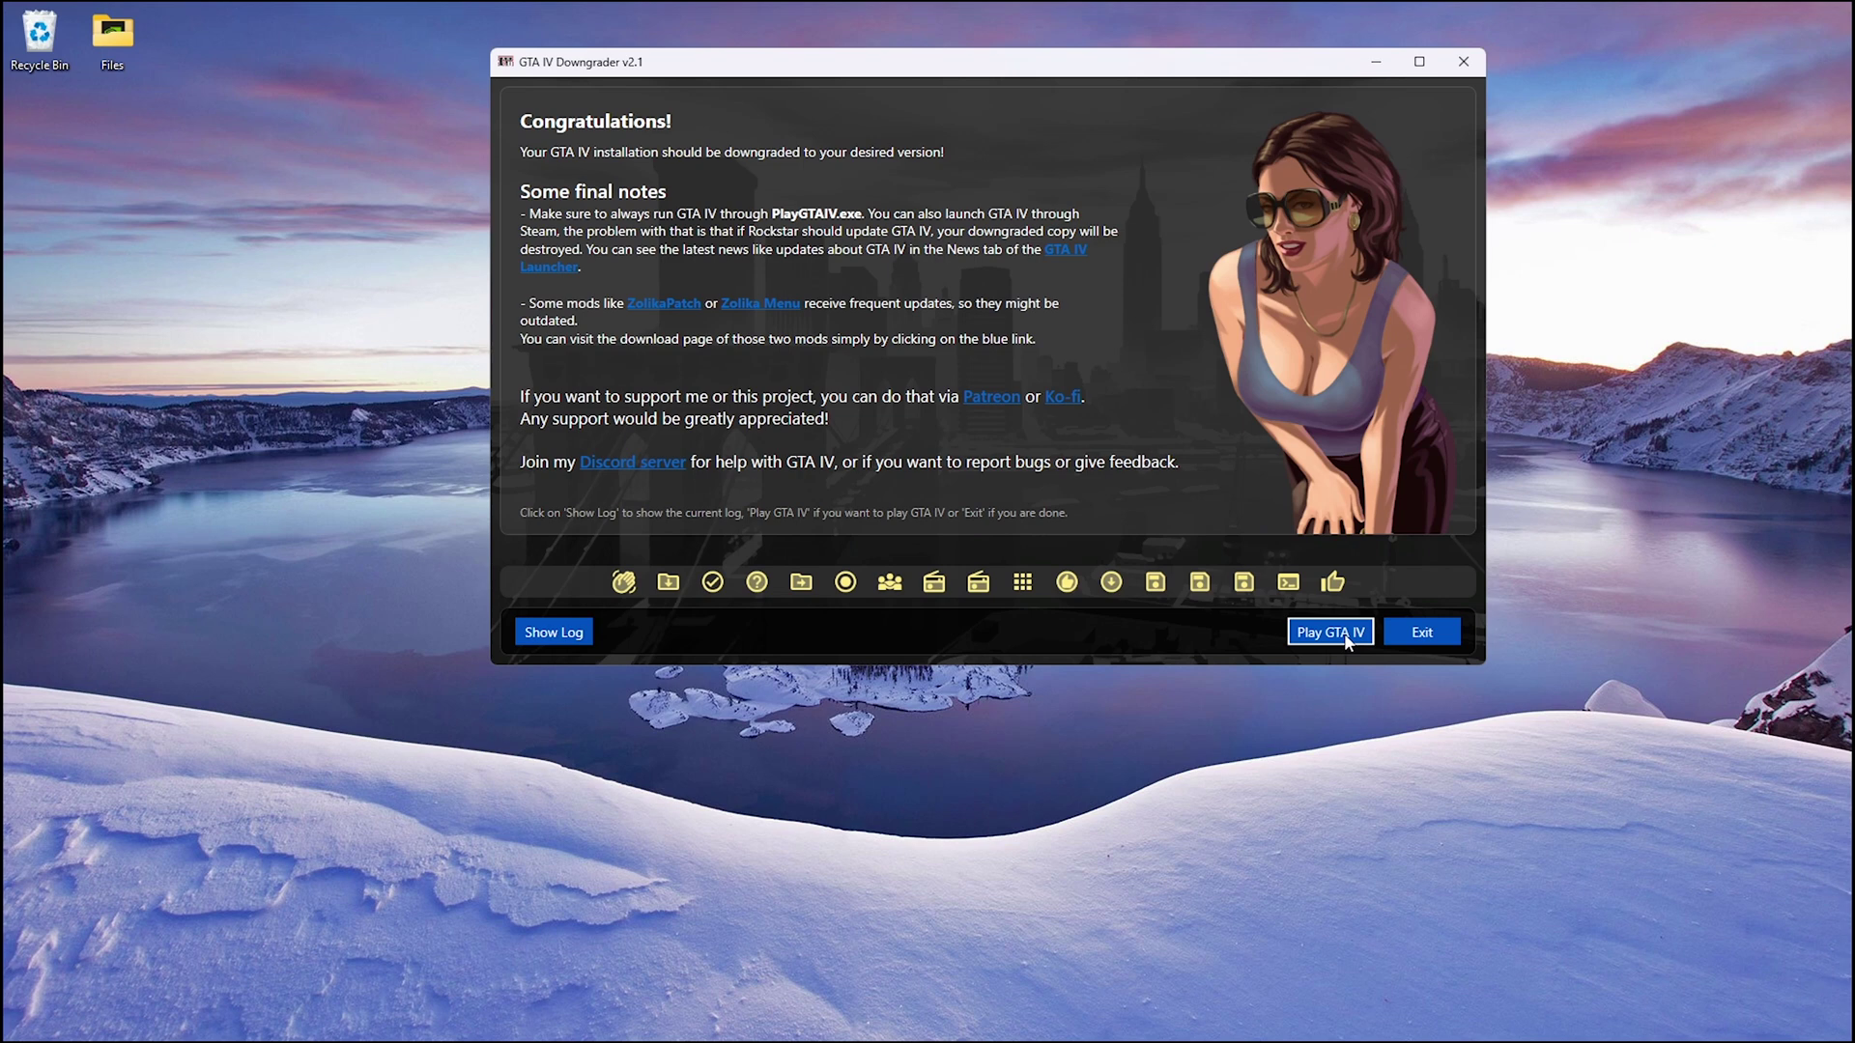
click(1418, 633)
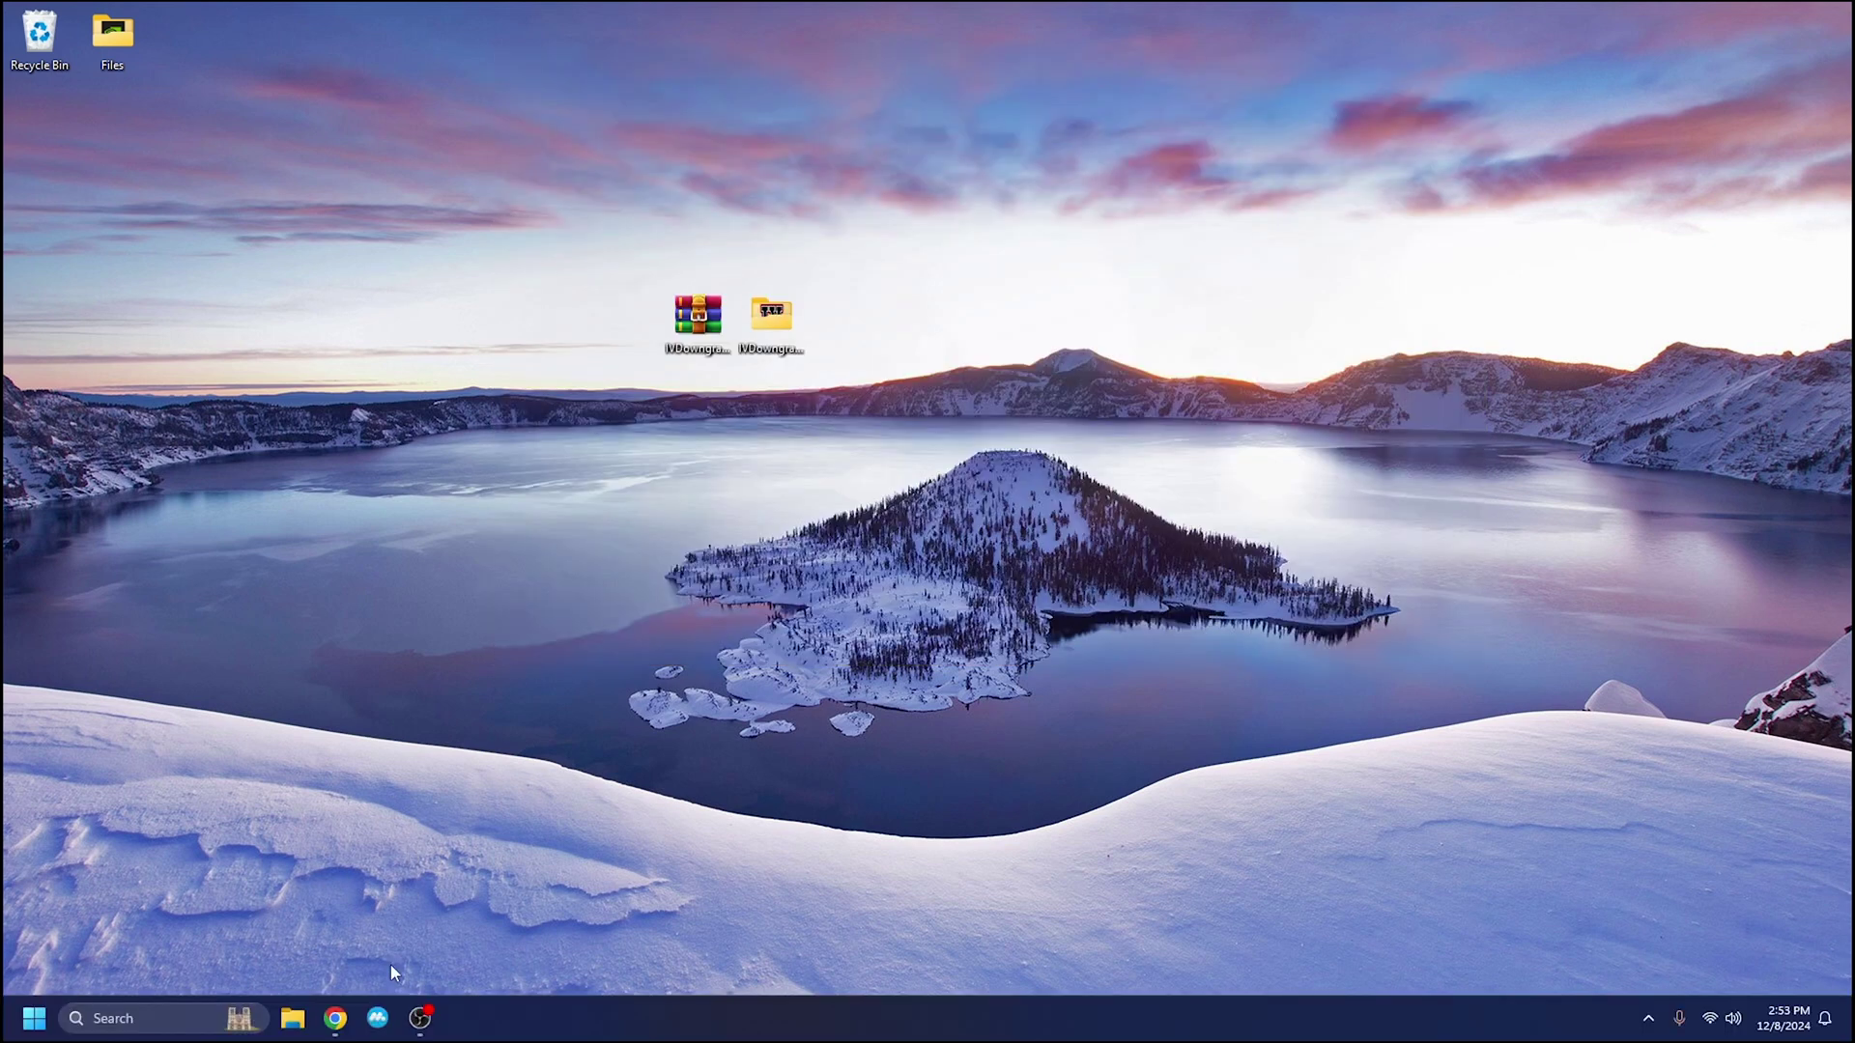
click(291, 1018)
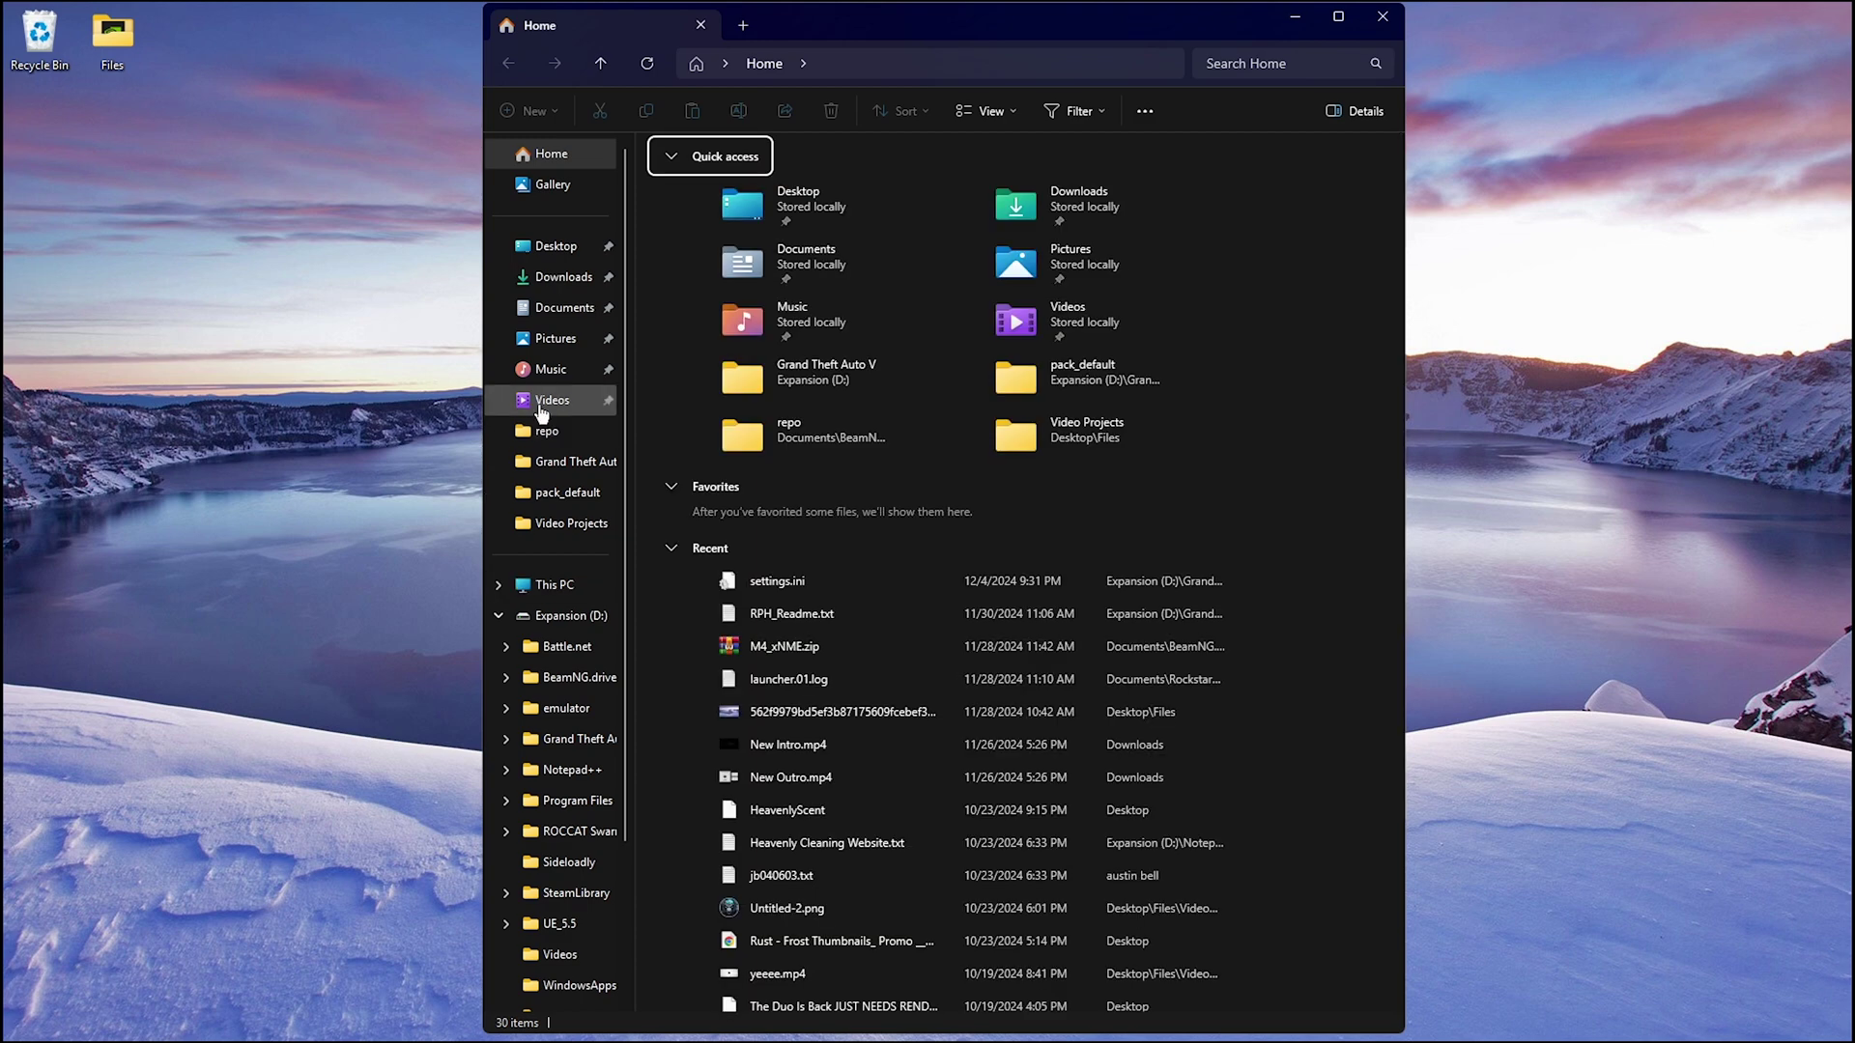
click(546, 462)
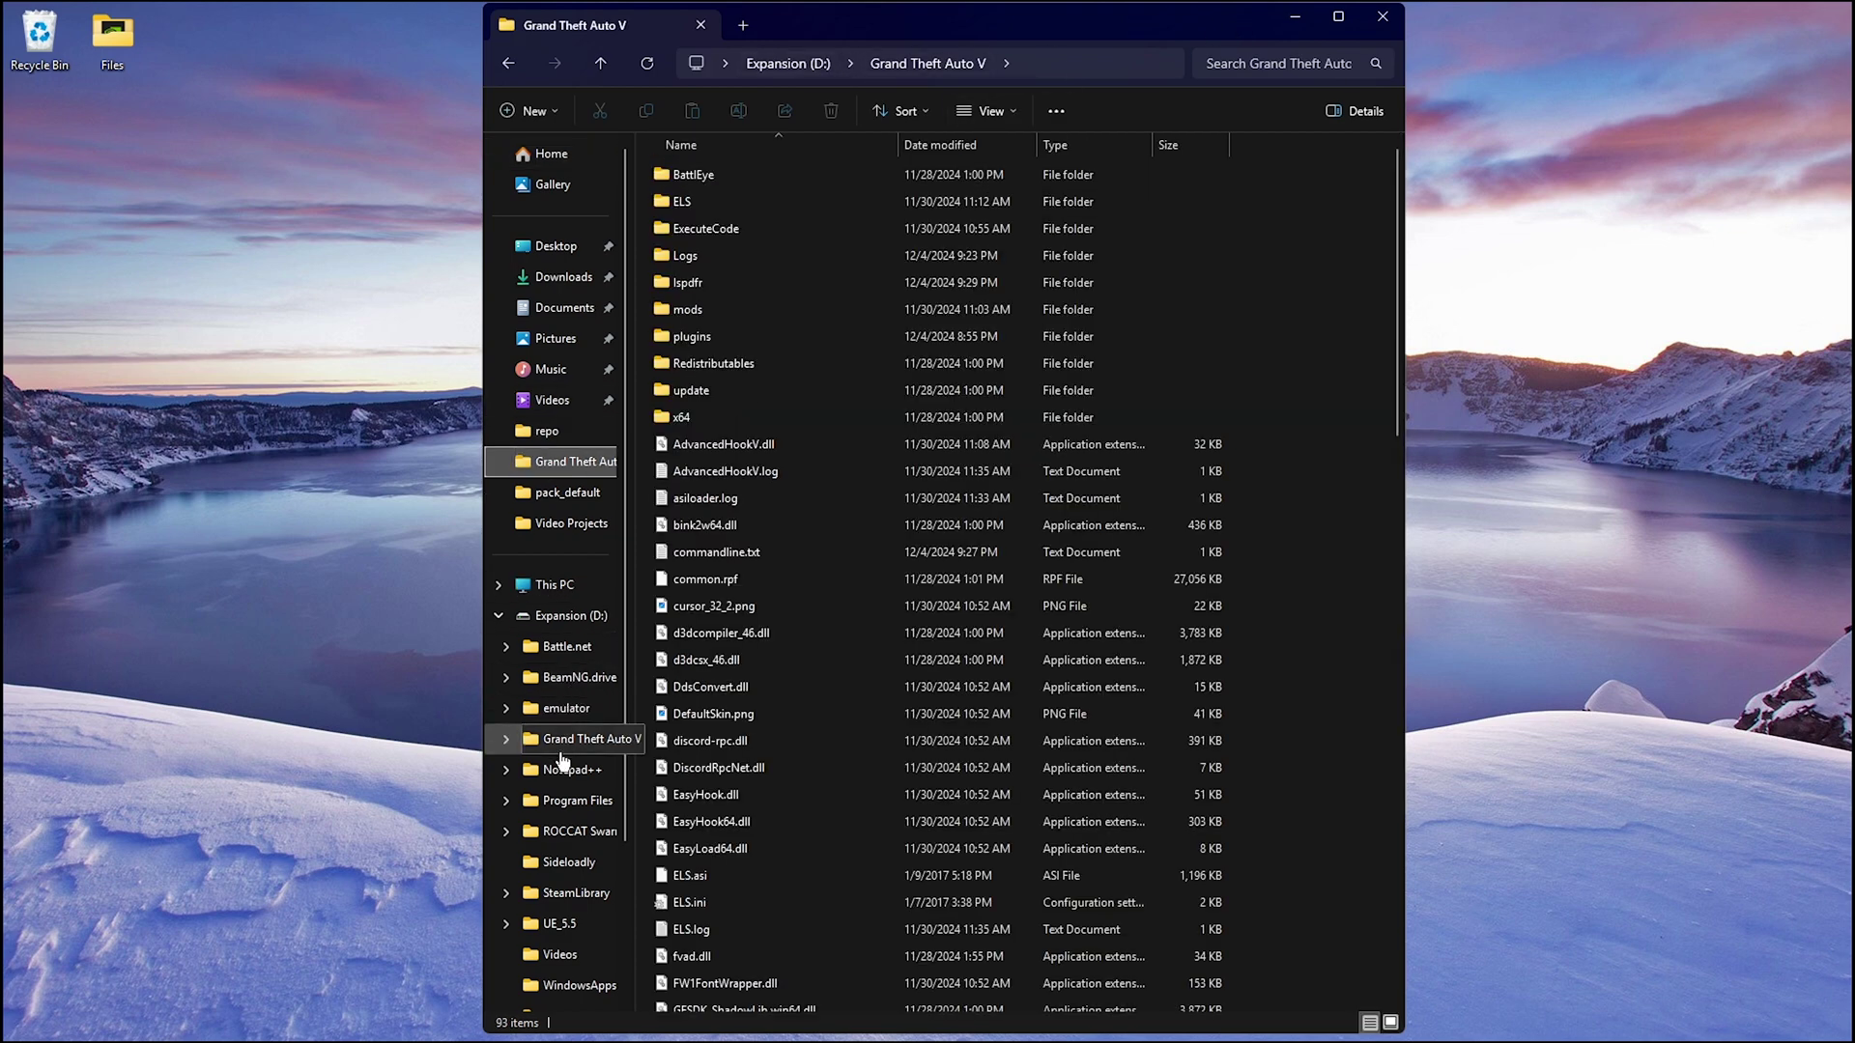
scroll(550, 928, down, 2)
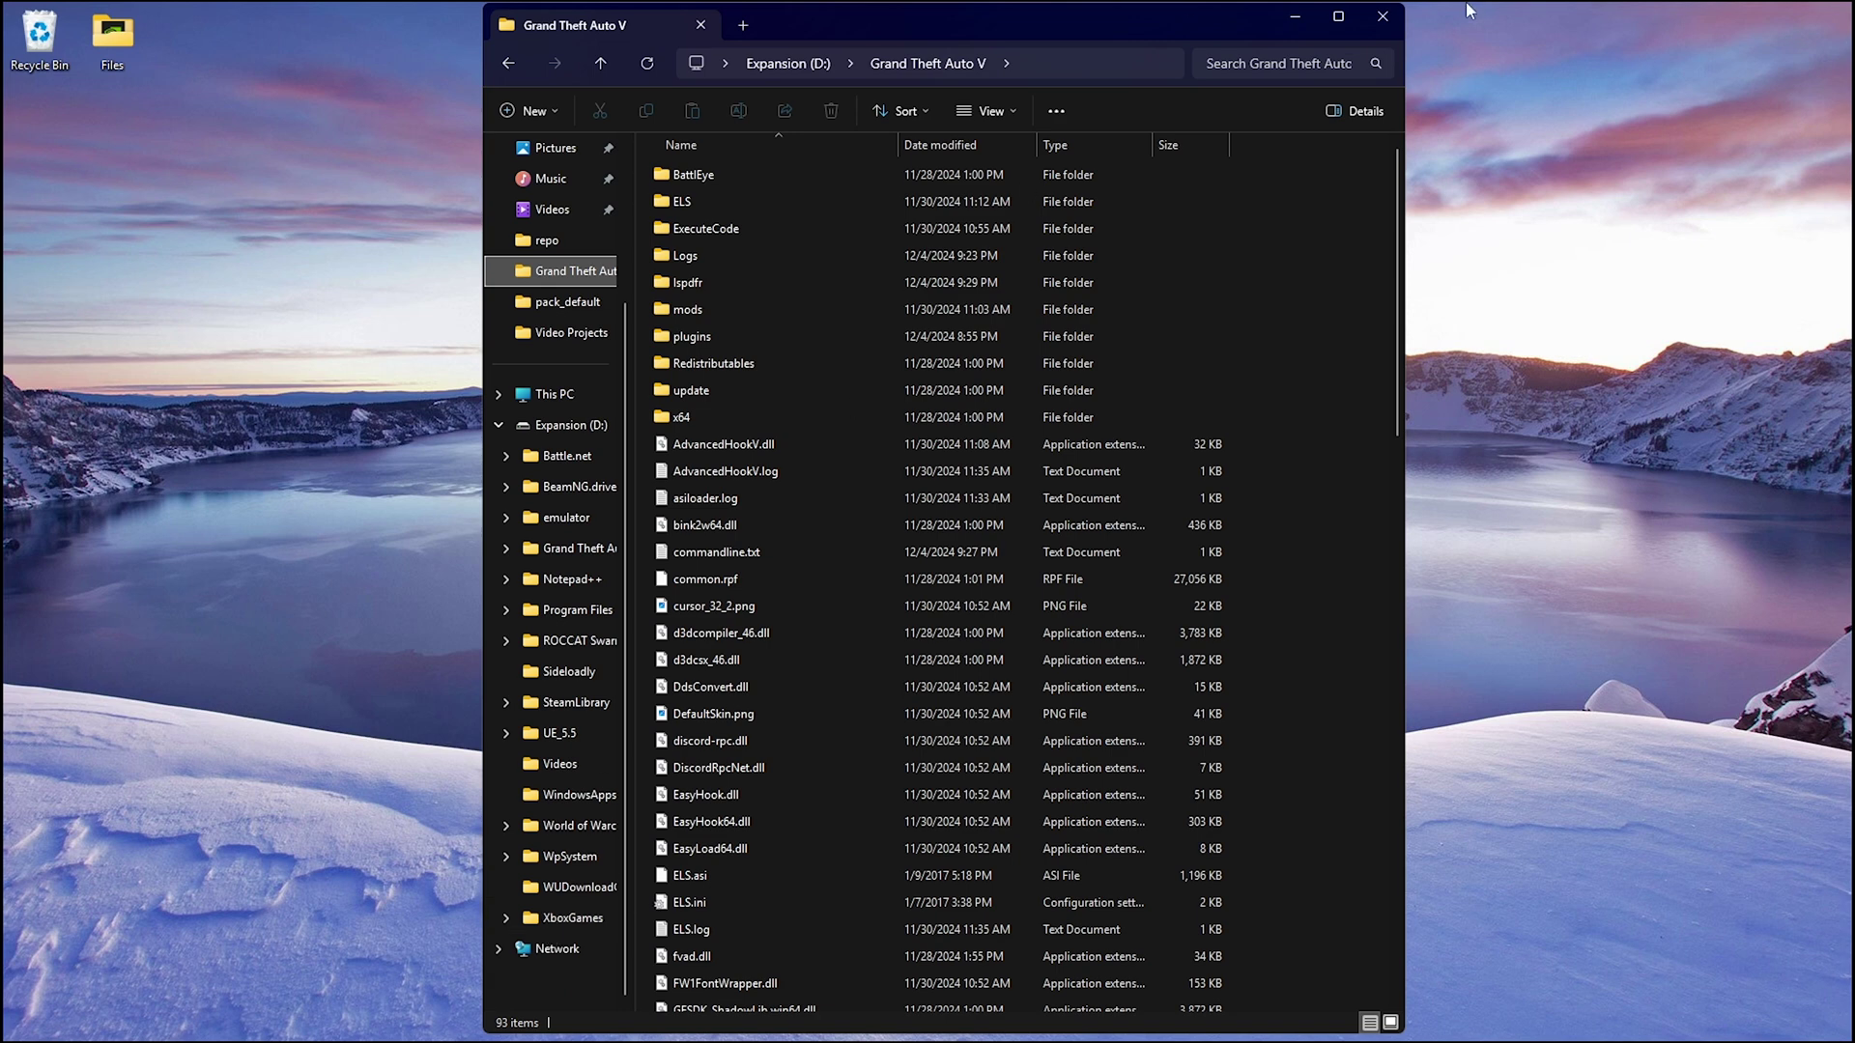
click(1379, 19)
Open the Steam library, browse the local files of Grand Theft Auto IV, and open the GTAIV folder.
key(super)
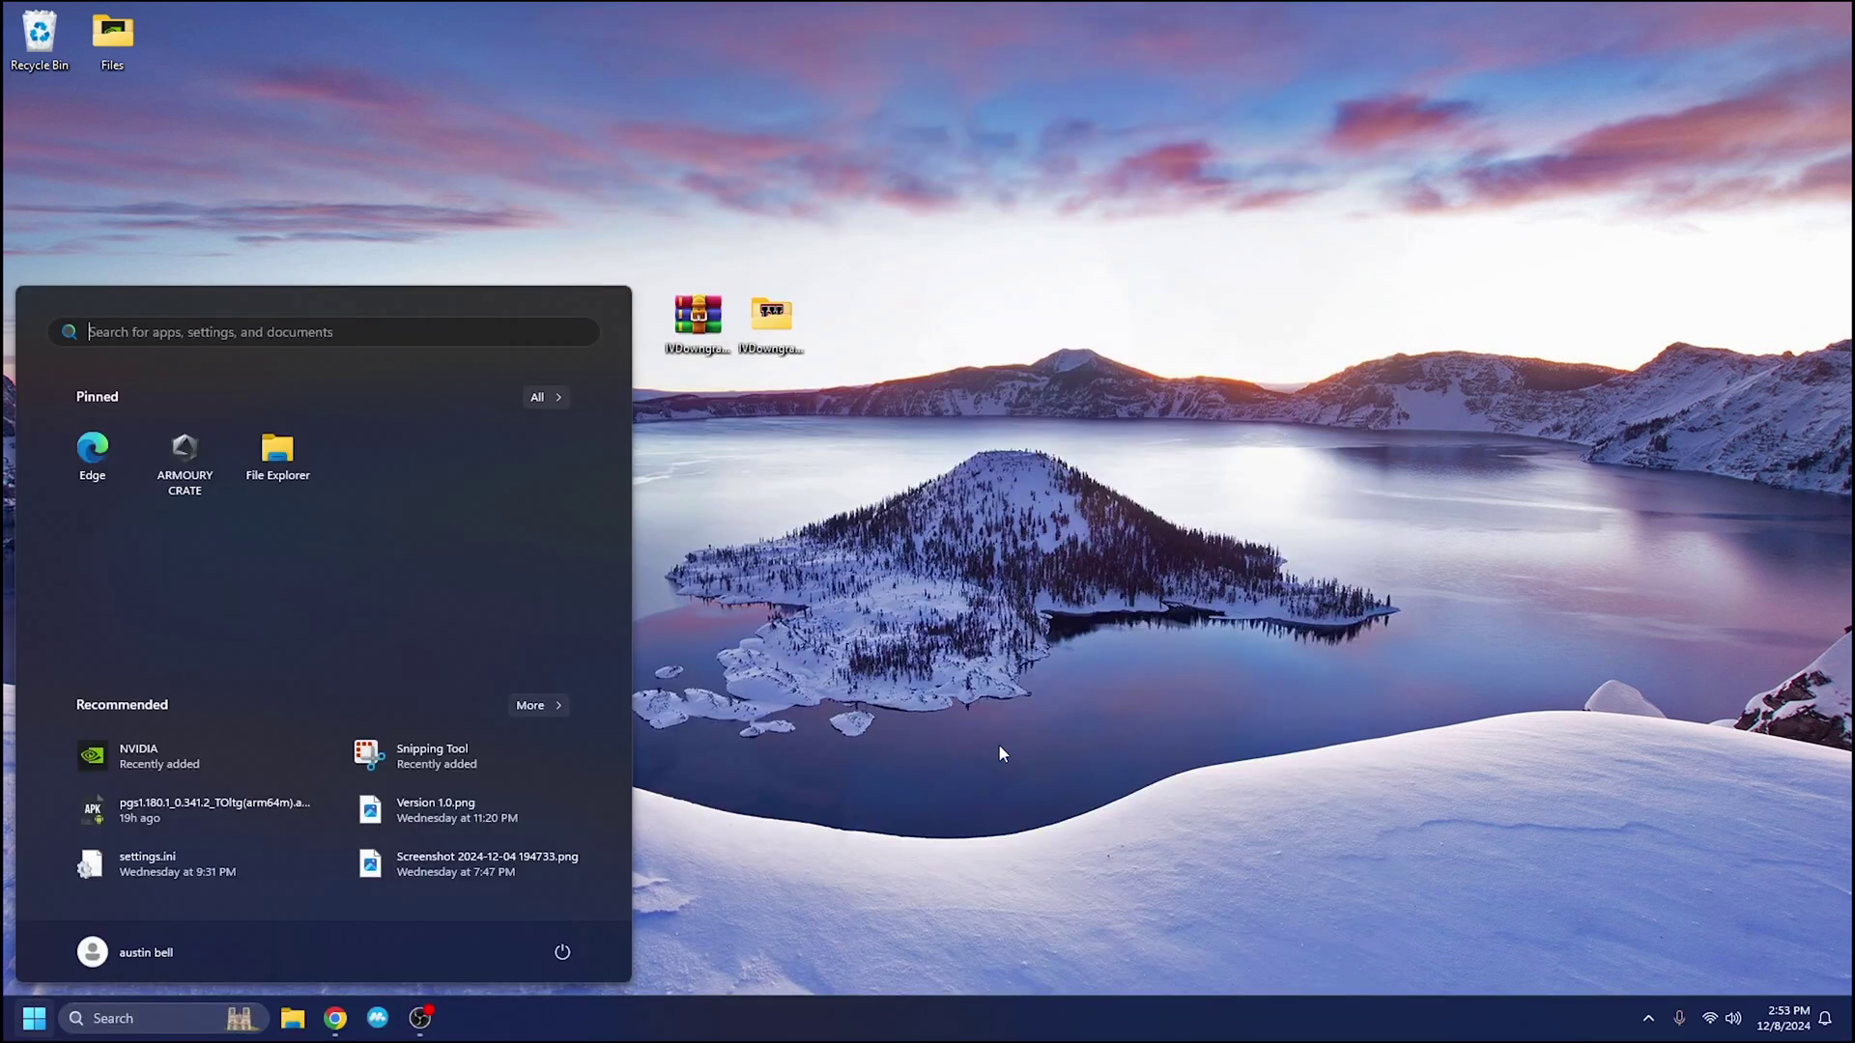
click(1648, 1019)
right_click(1571, 959)
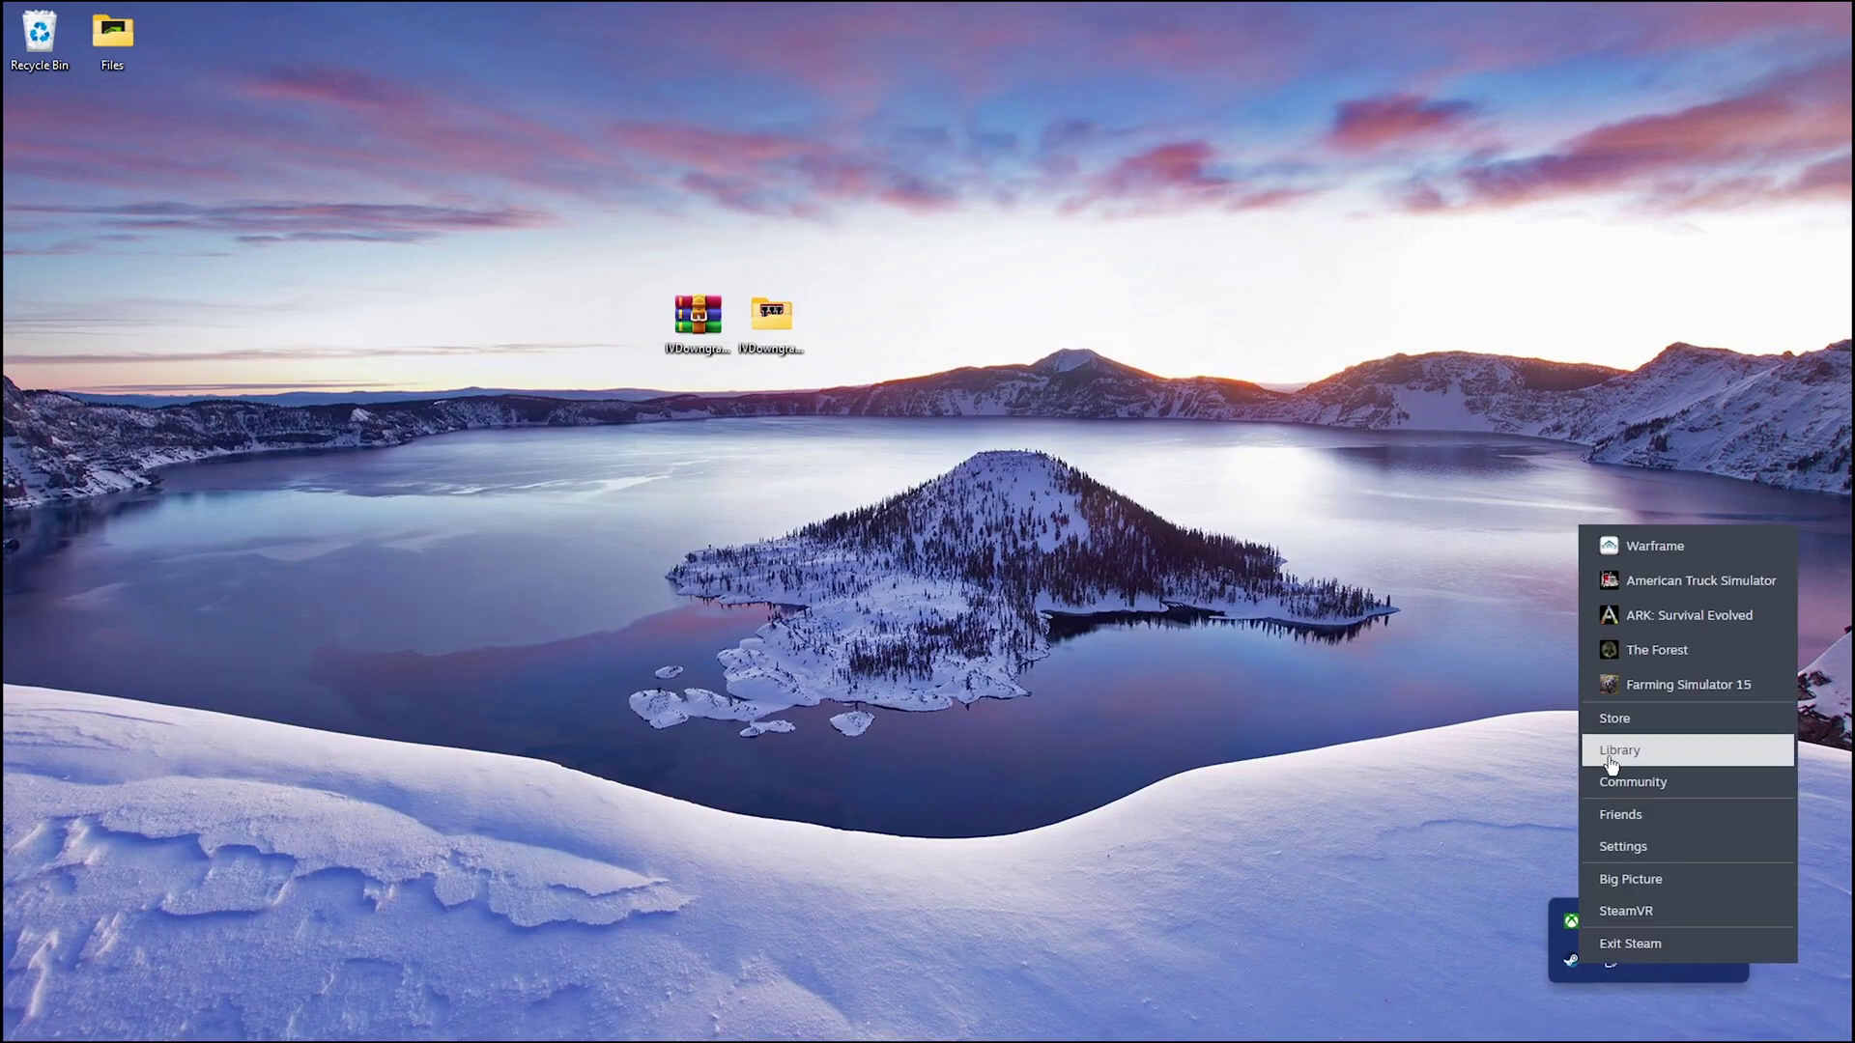
click(1623, 749)
right_click(169, 340)
mouse_move(207, 486)
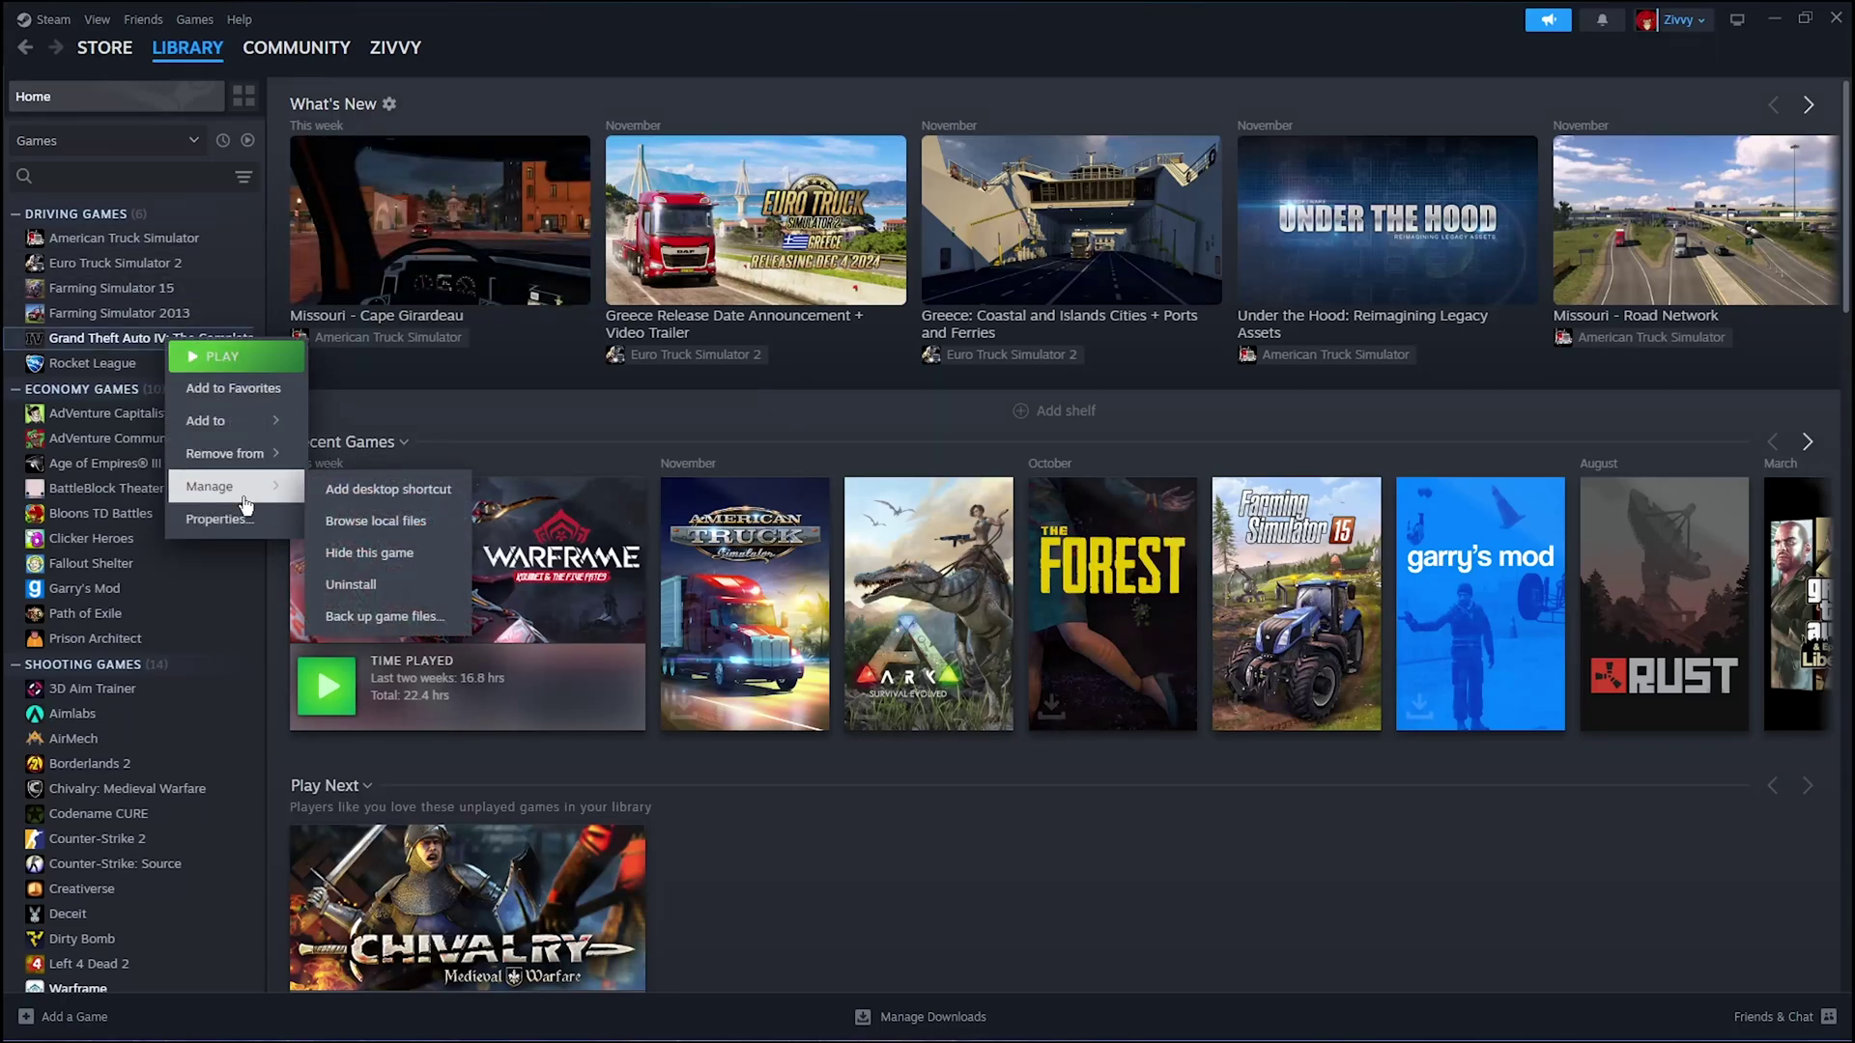
click(367, 517)
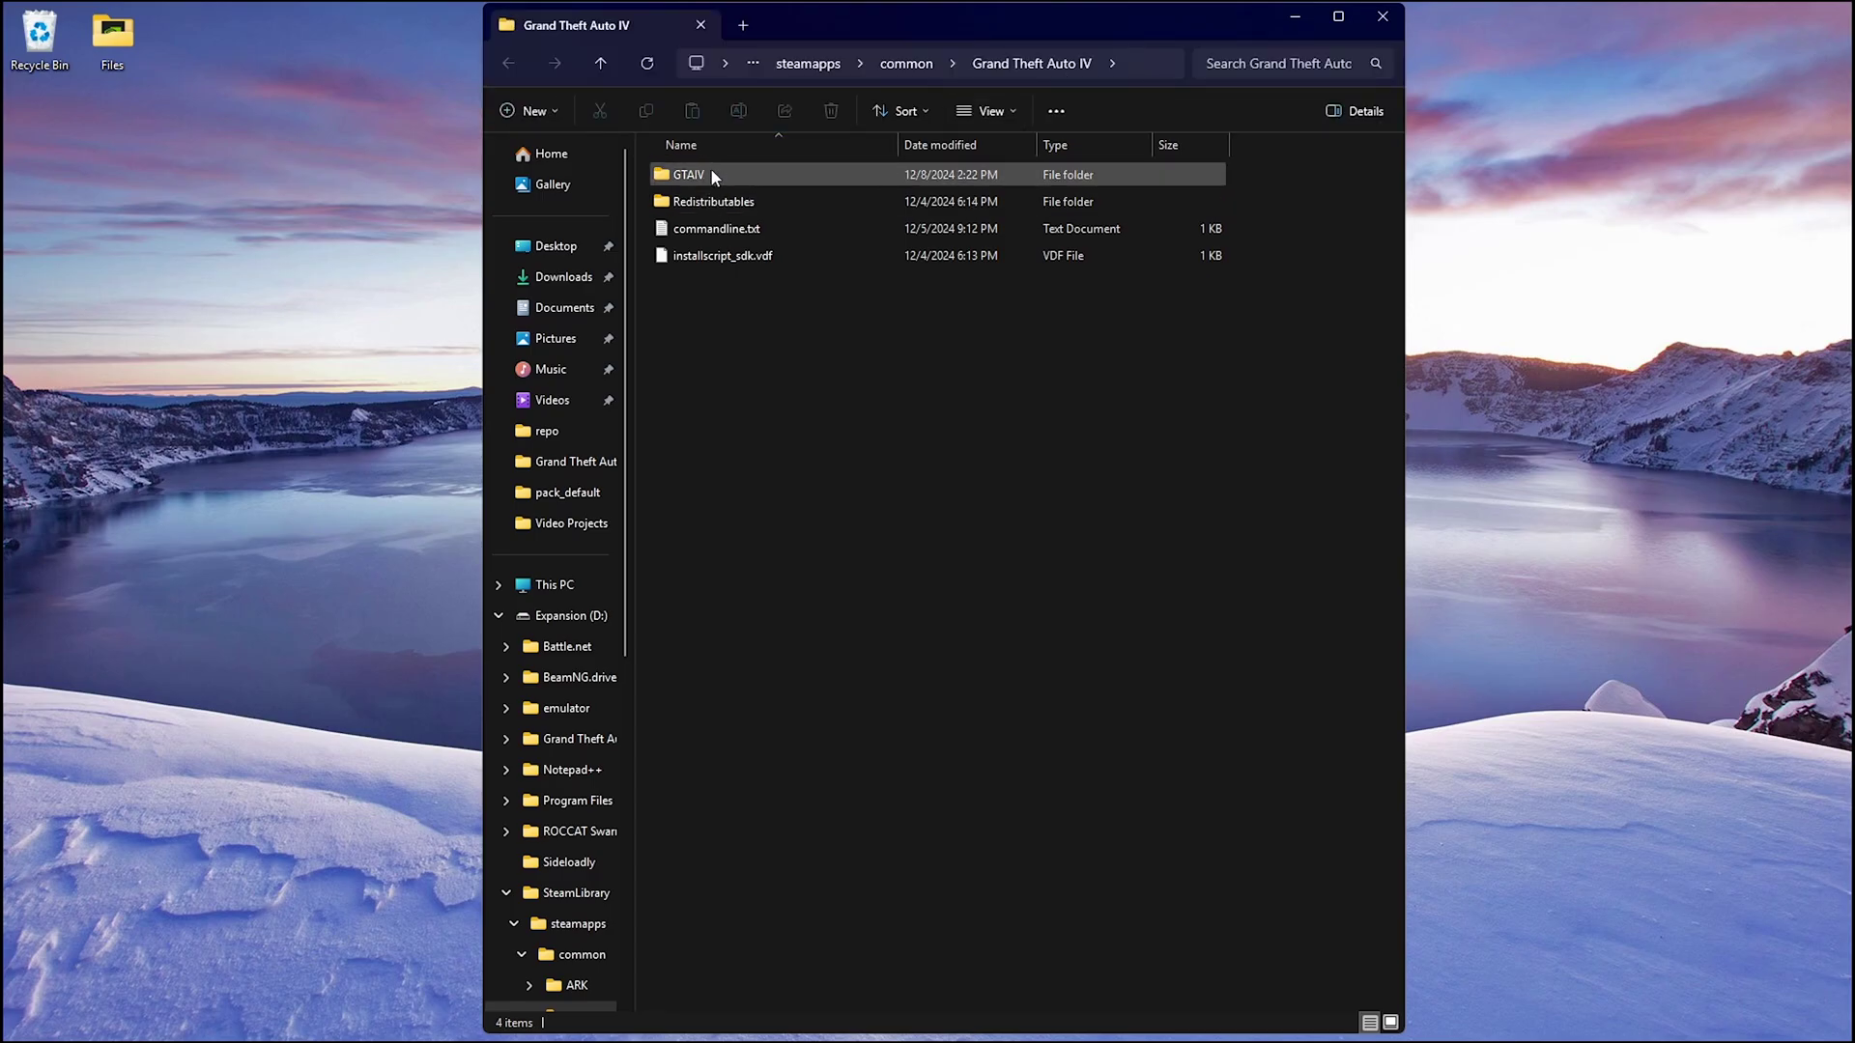
double_click(711, 170)
Look through the downgraded files in the GTAIV folder and launch the game with PlayGTAIV.exe.
scroll(721, 257, down, 3)
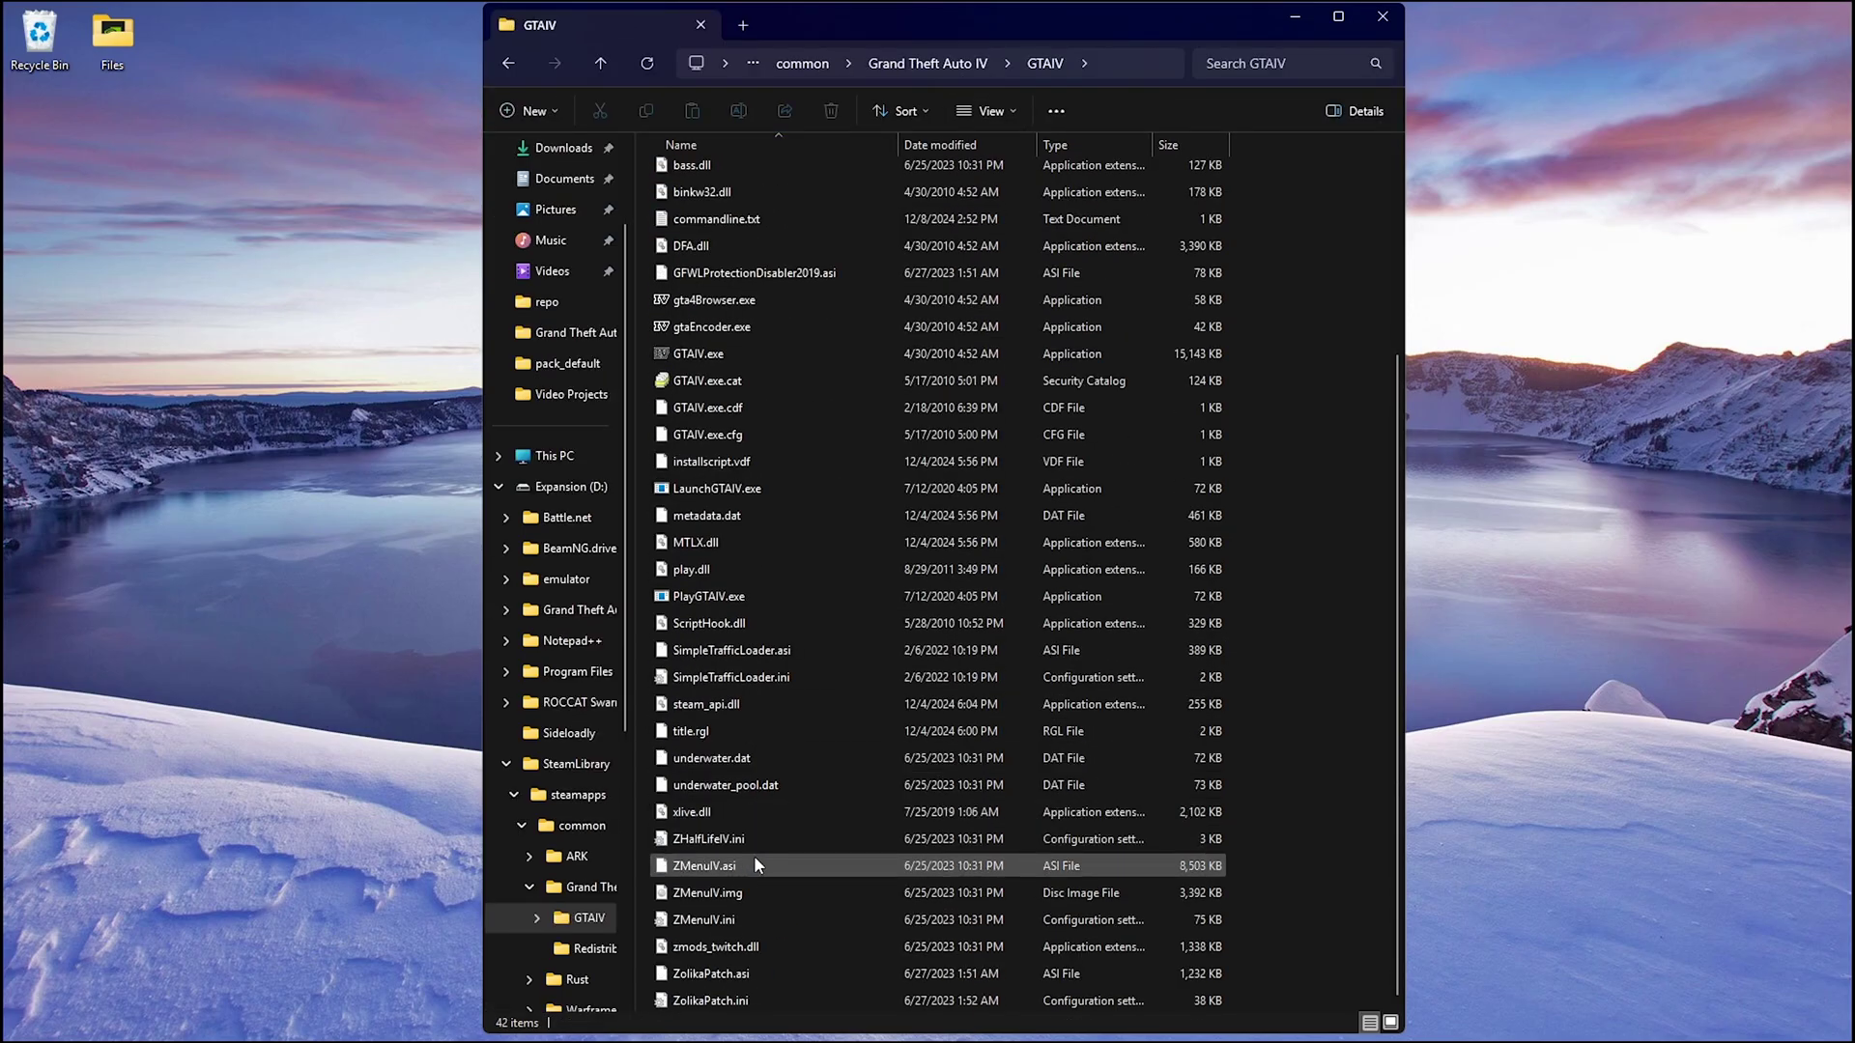
scroll(1370, 386, up, 2)
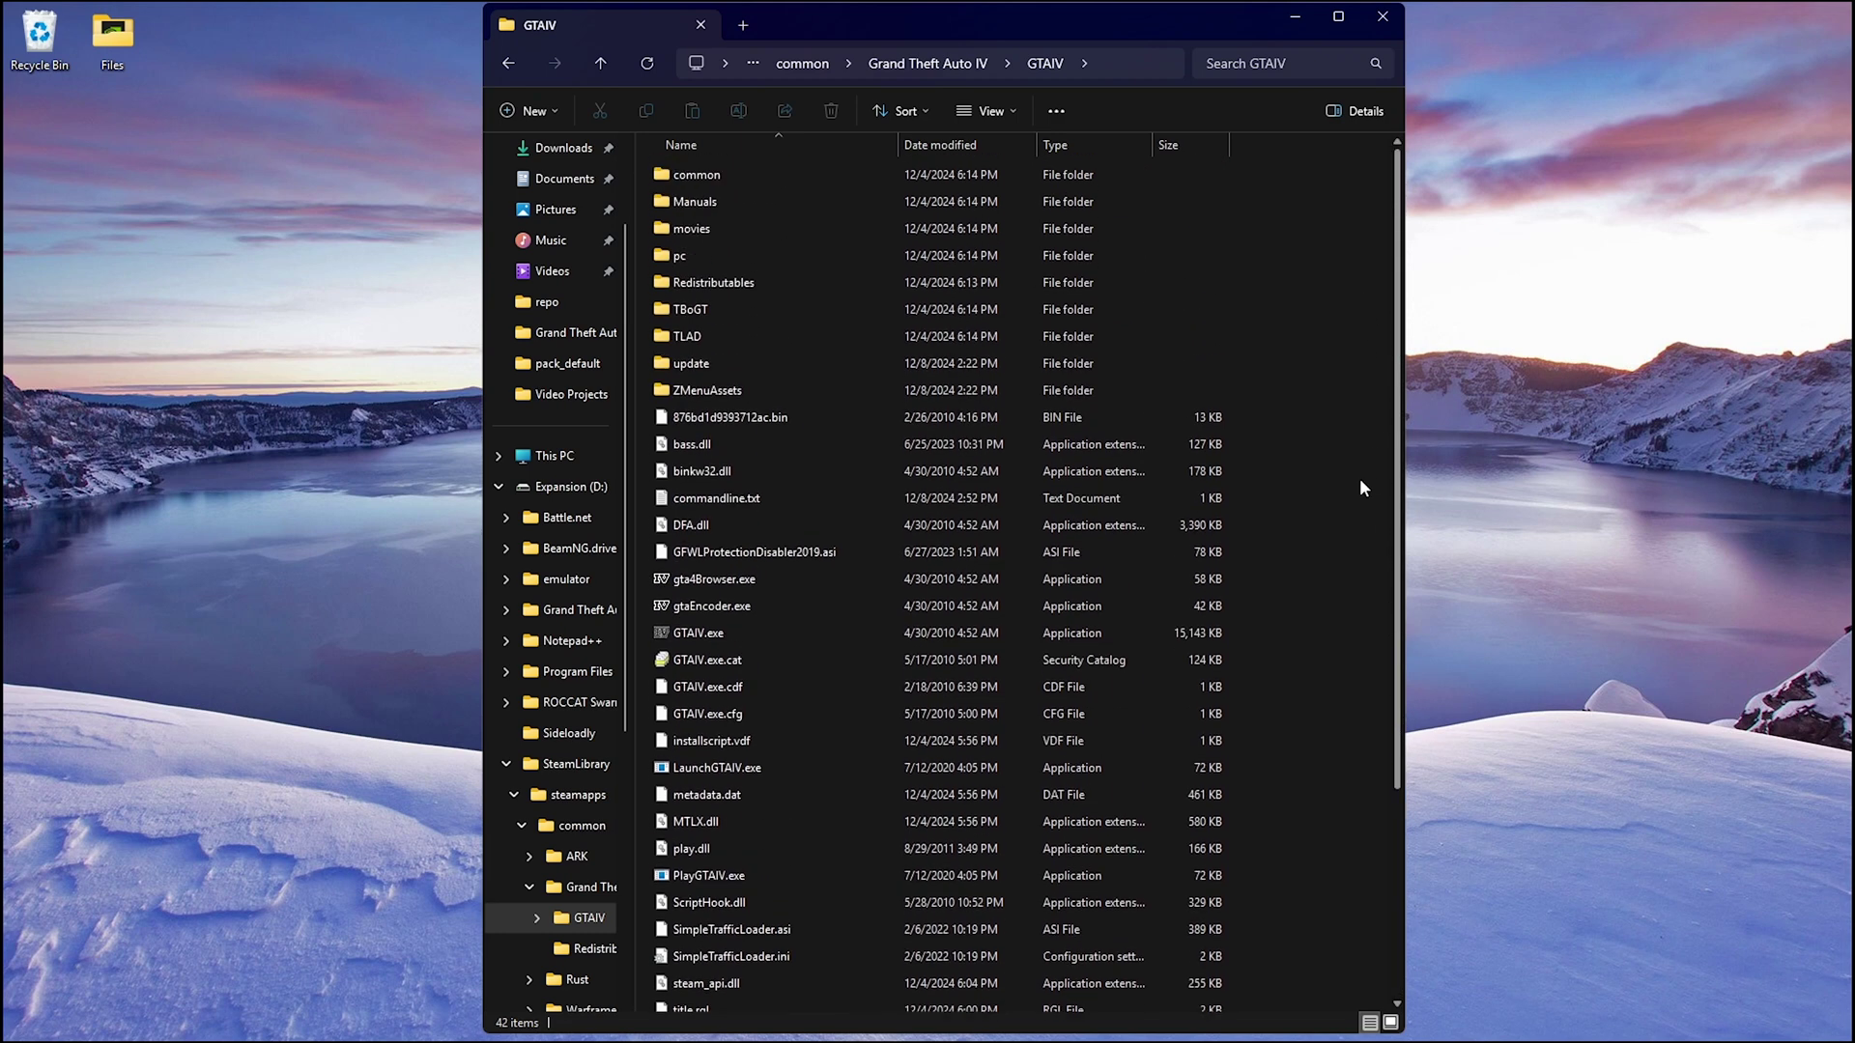
scroll(1343, 580, down, 4)
scroll(1256, 531, up, 4)
scroll(720, 289, down, 1)
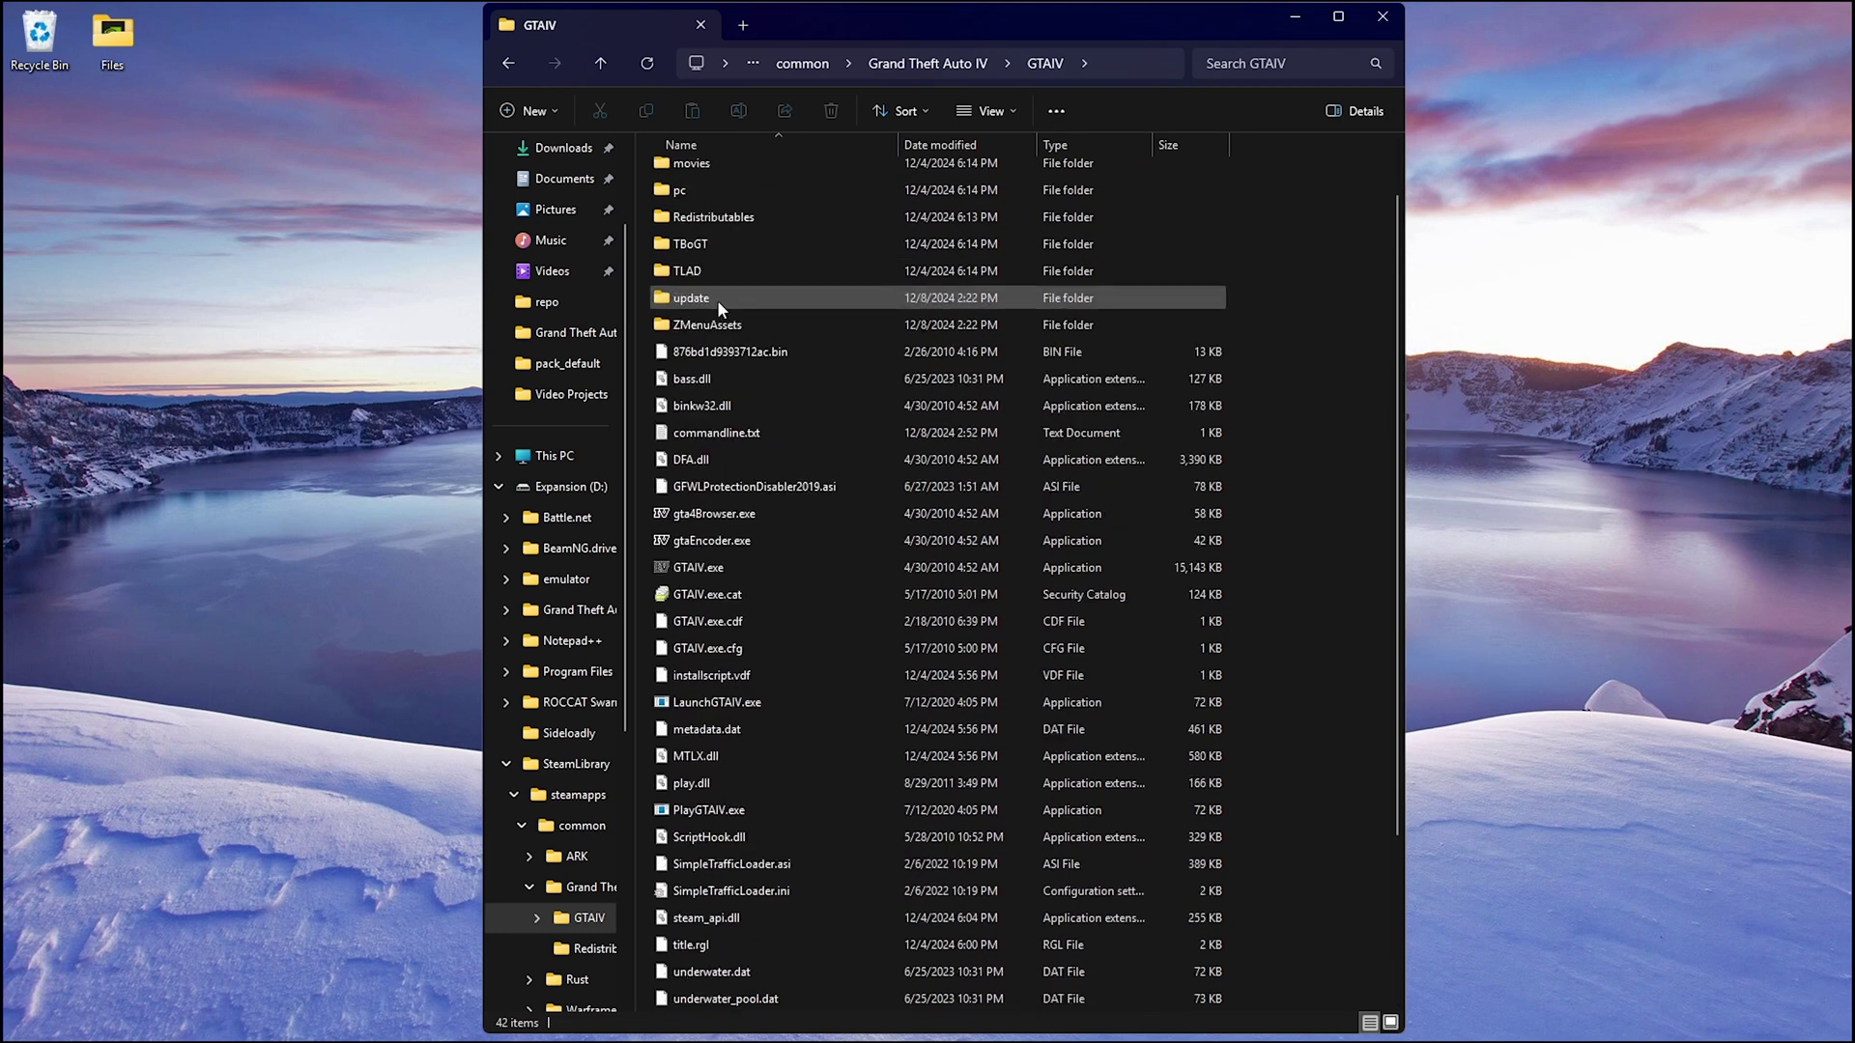
scroll(716, 300, down, 2)
double_click(724, 649)
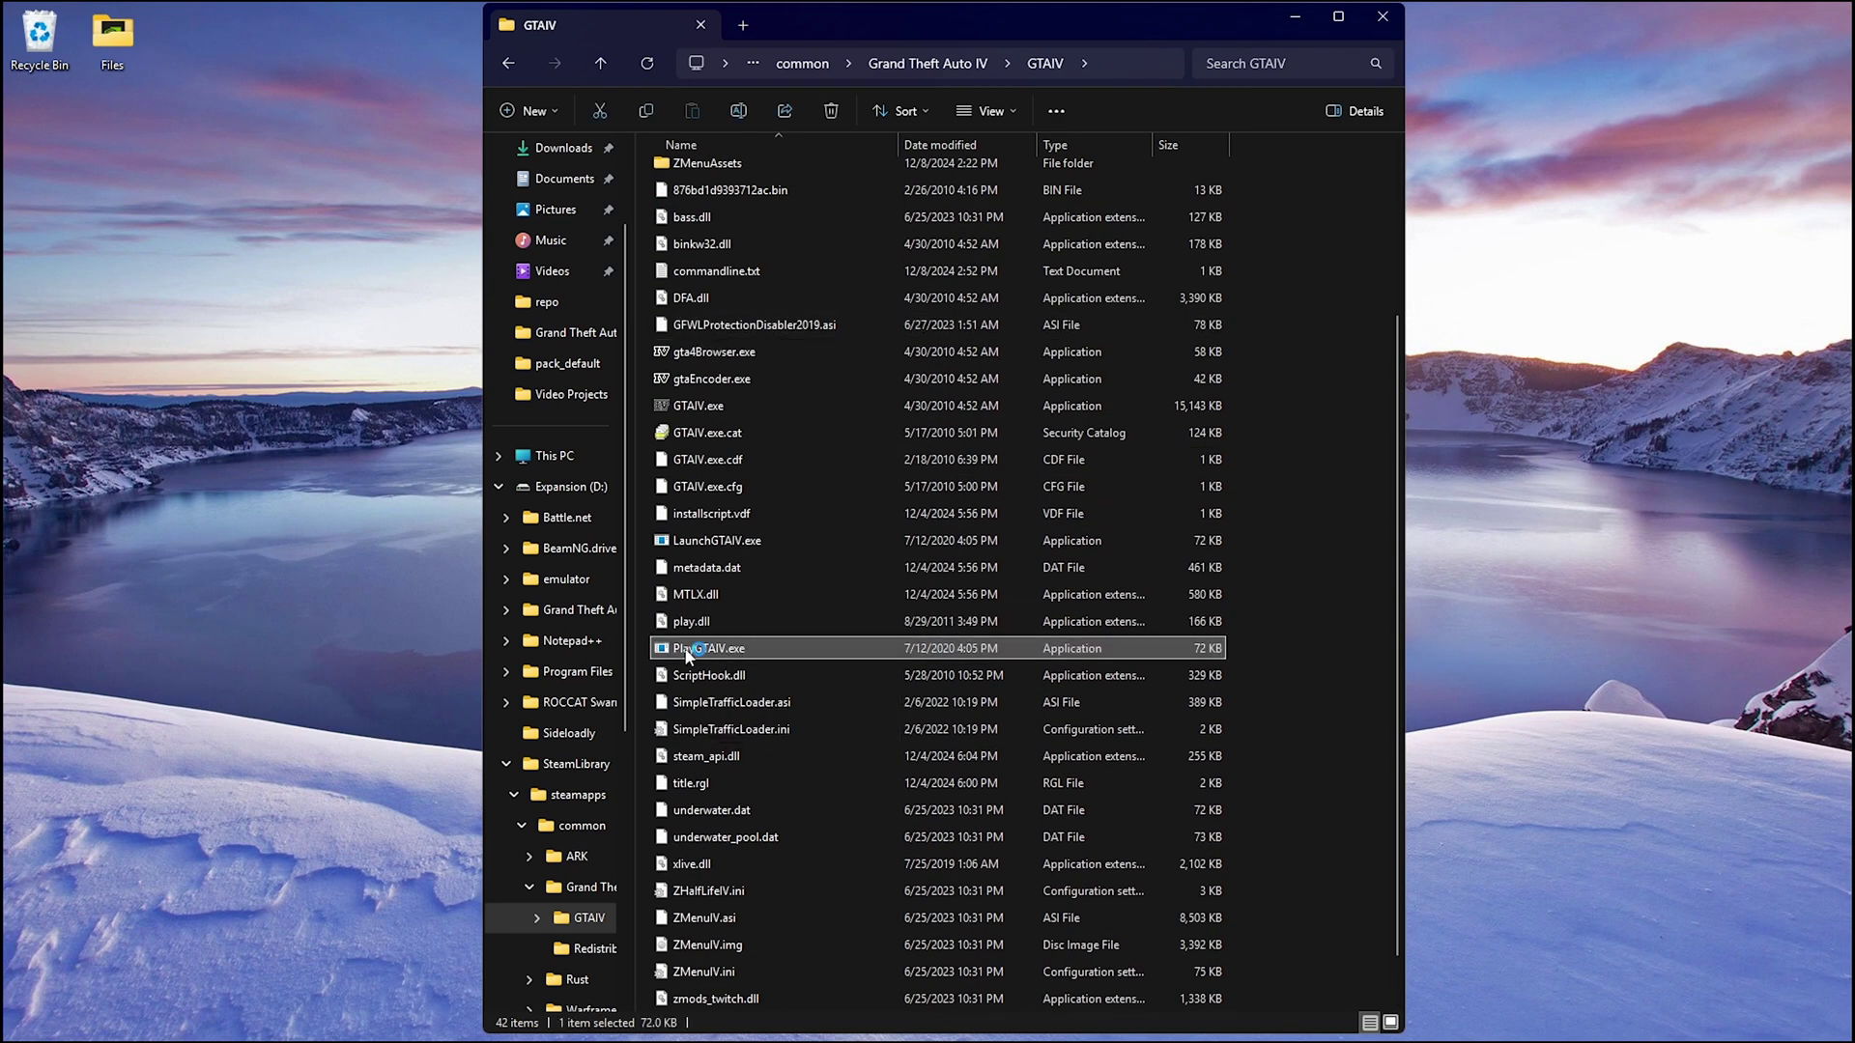